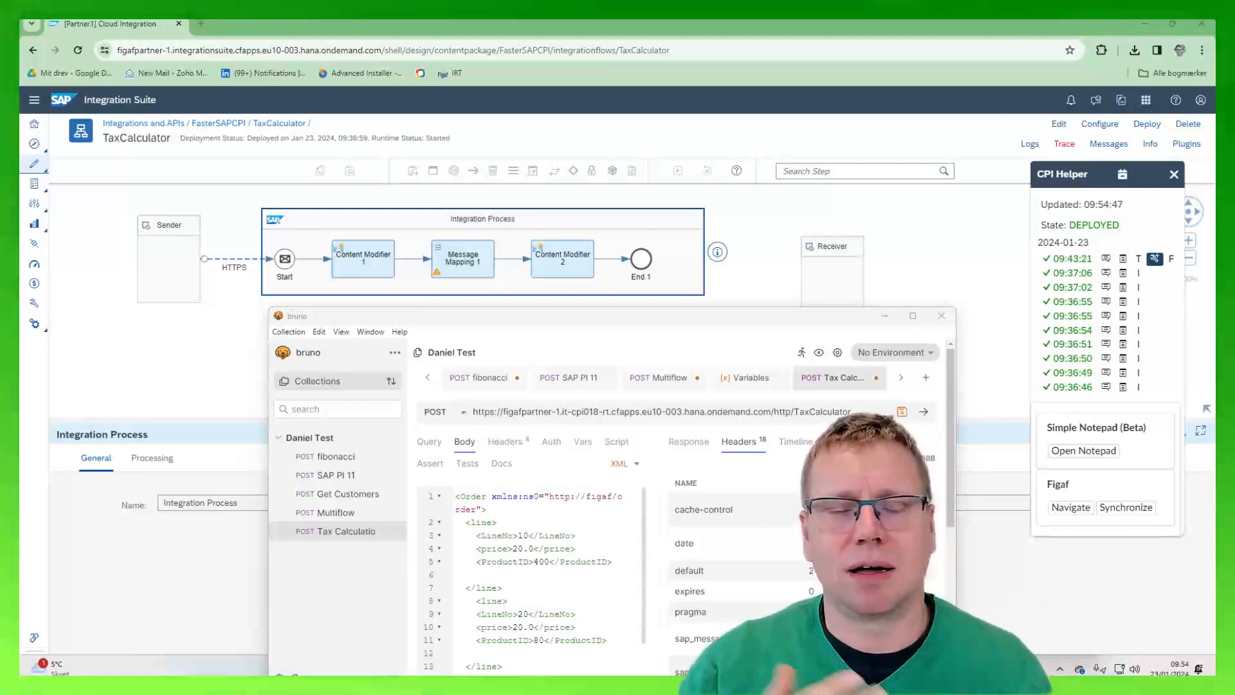
# - Open the MapOrder mapping used by Message Mapping 1 and examine the mapping expression of the target Total field
pyautogui.click(435, 264)
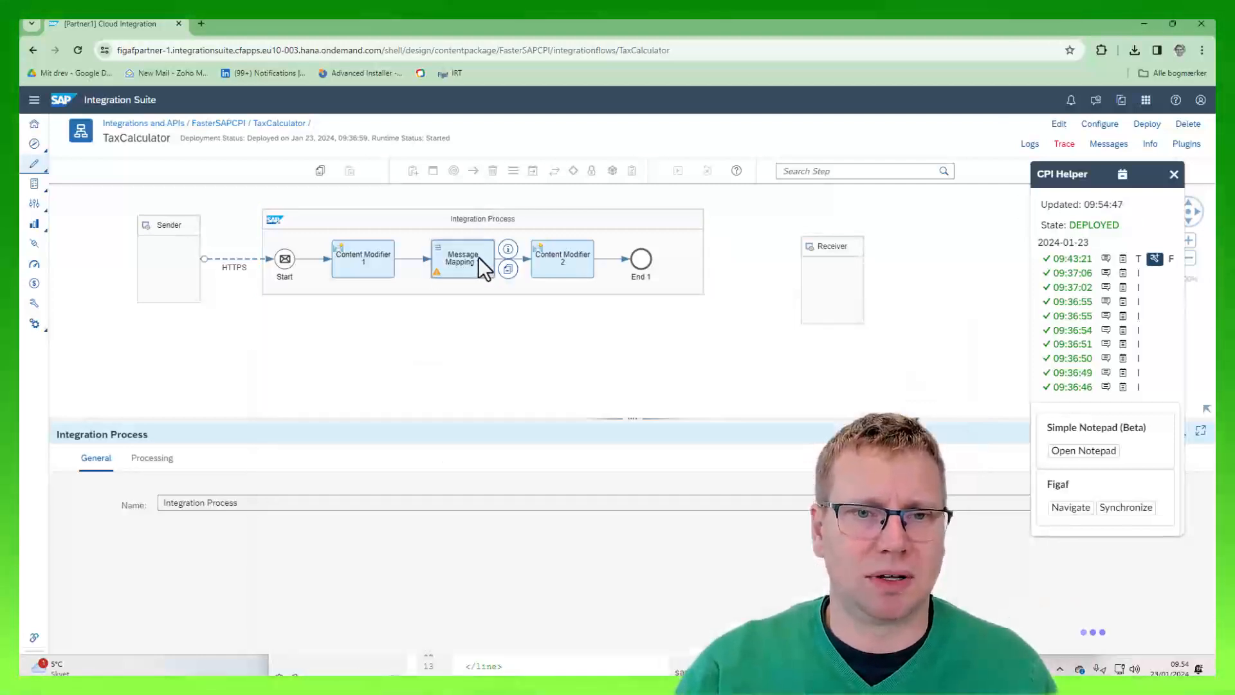
pyautogui.click(152, 458)
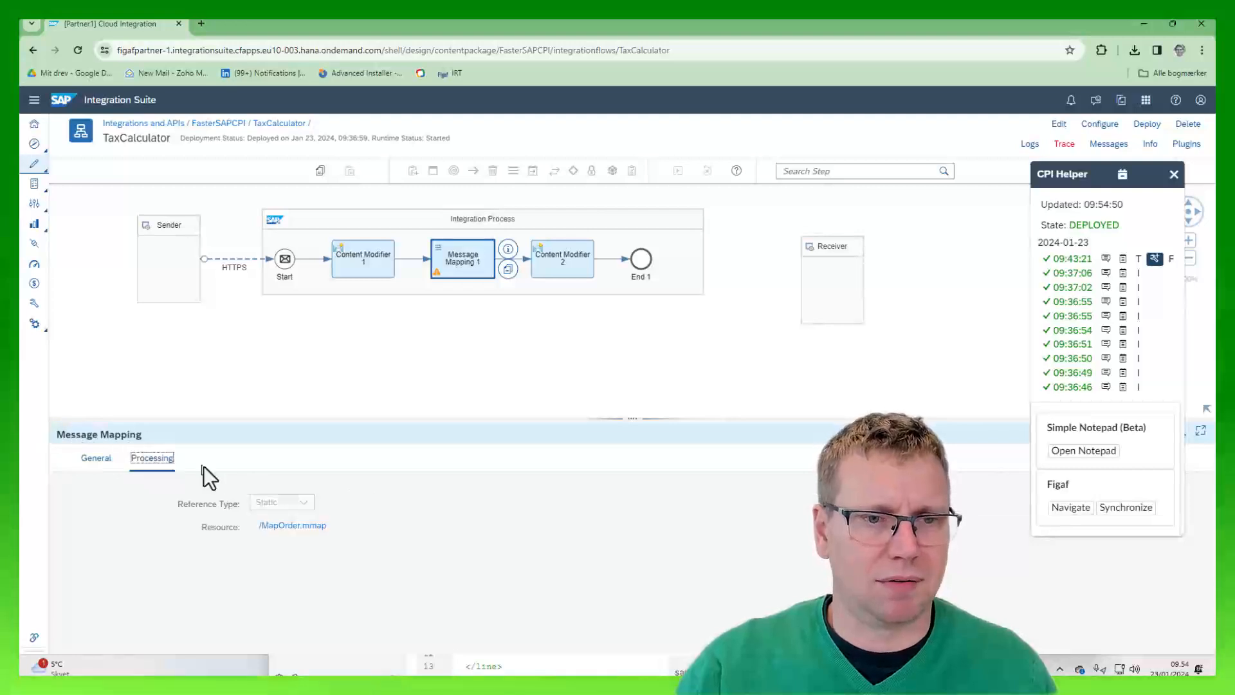
pyautogui.click(315, 530)
pyautogui.click(804, 307)
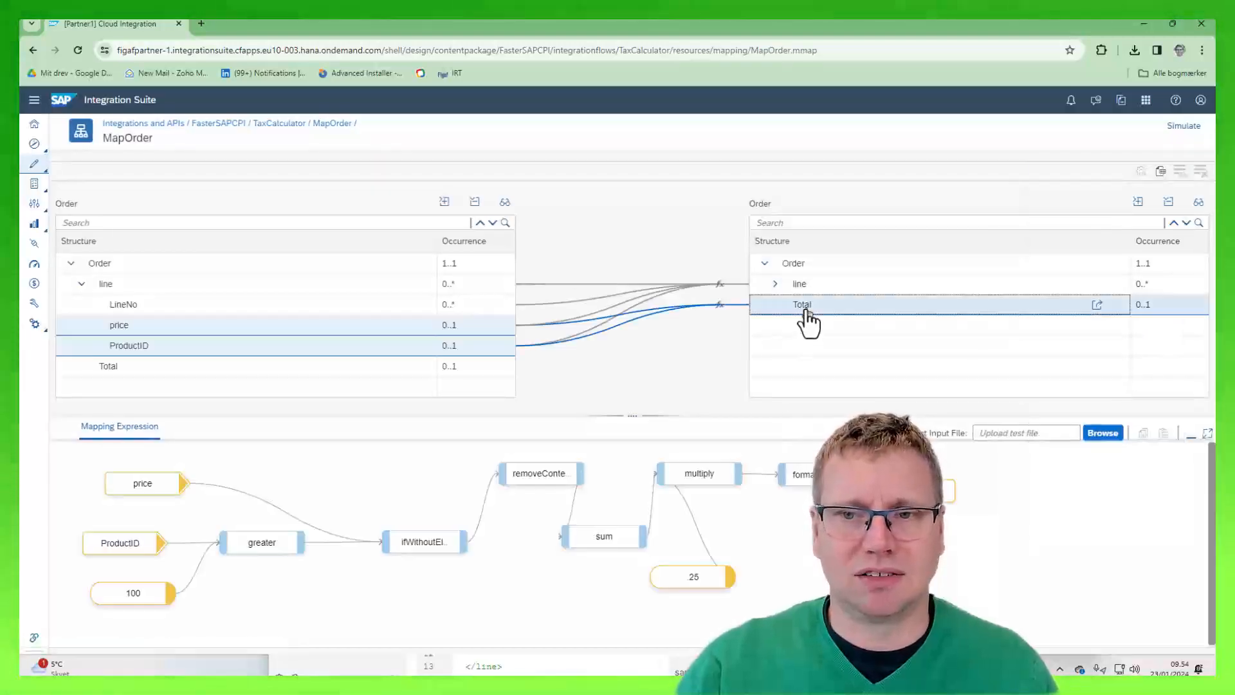
pyautogui.moveTo(613, 417); pyautogui.dragTo(614, 338)
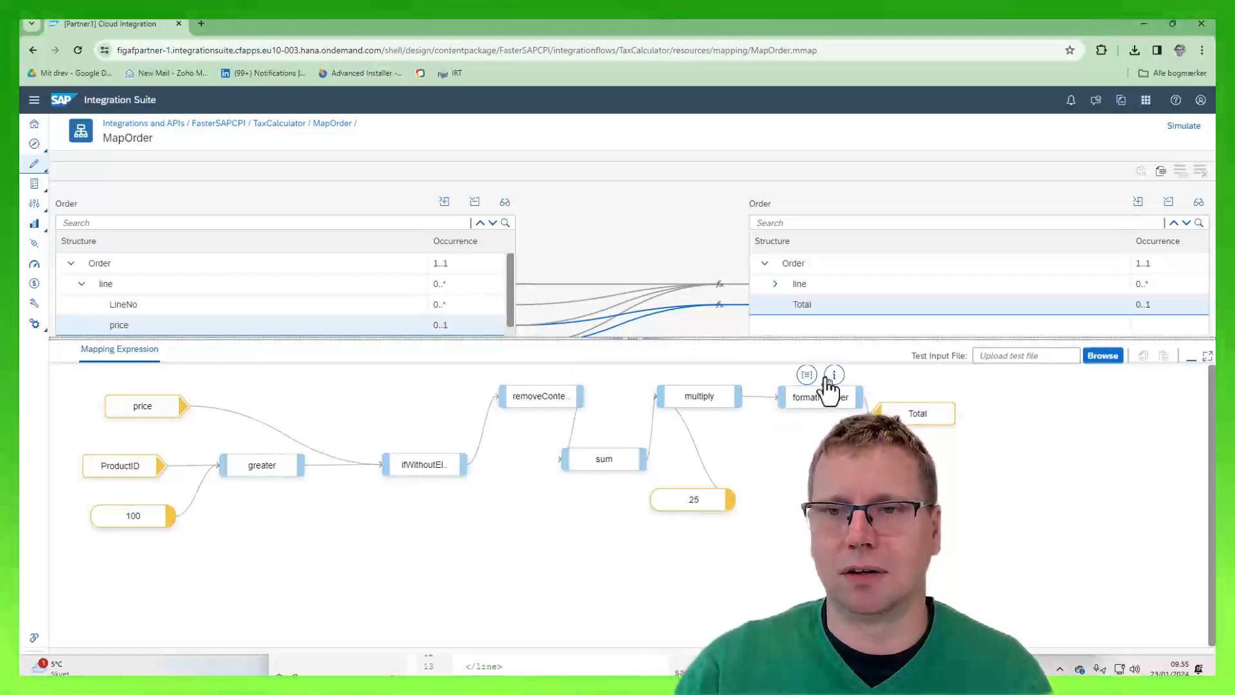
# - Return to the TaxCalculator iFlow and activate its trace
pyautogui.click(288, 129)
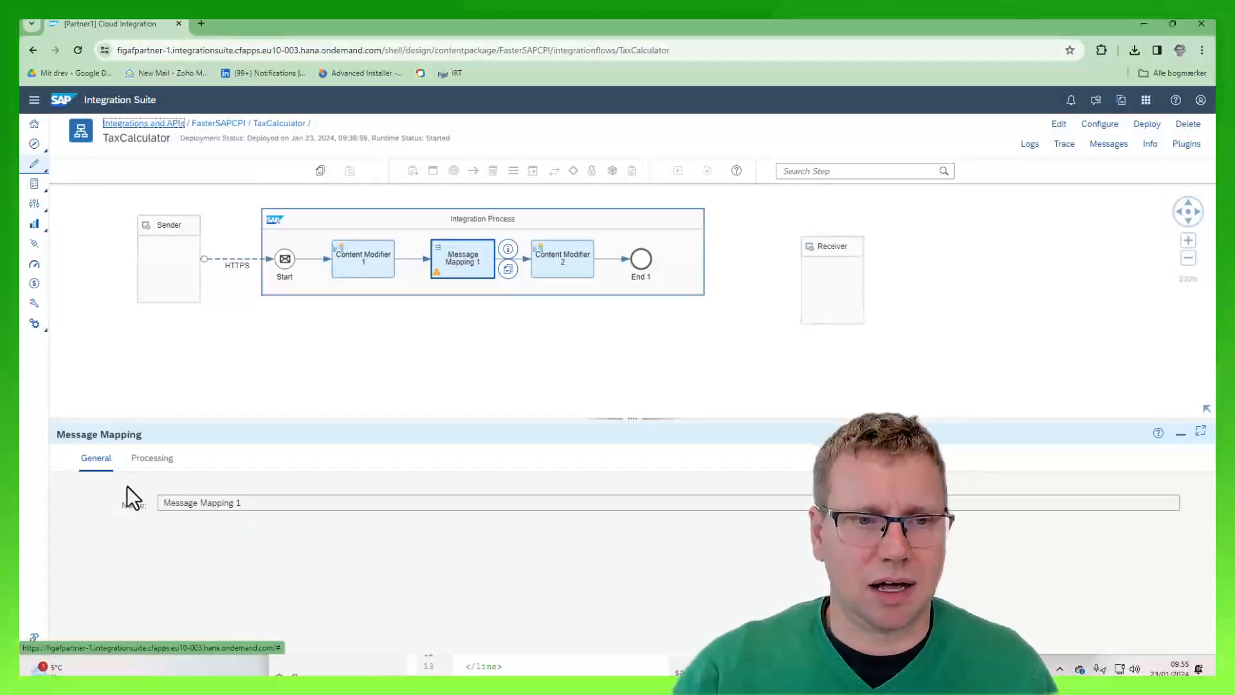
pyautogui.click(162, 459)
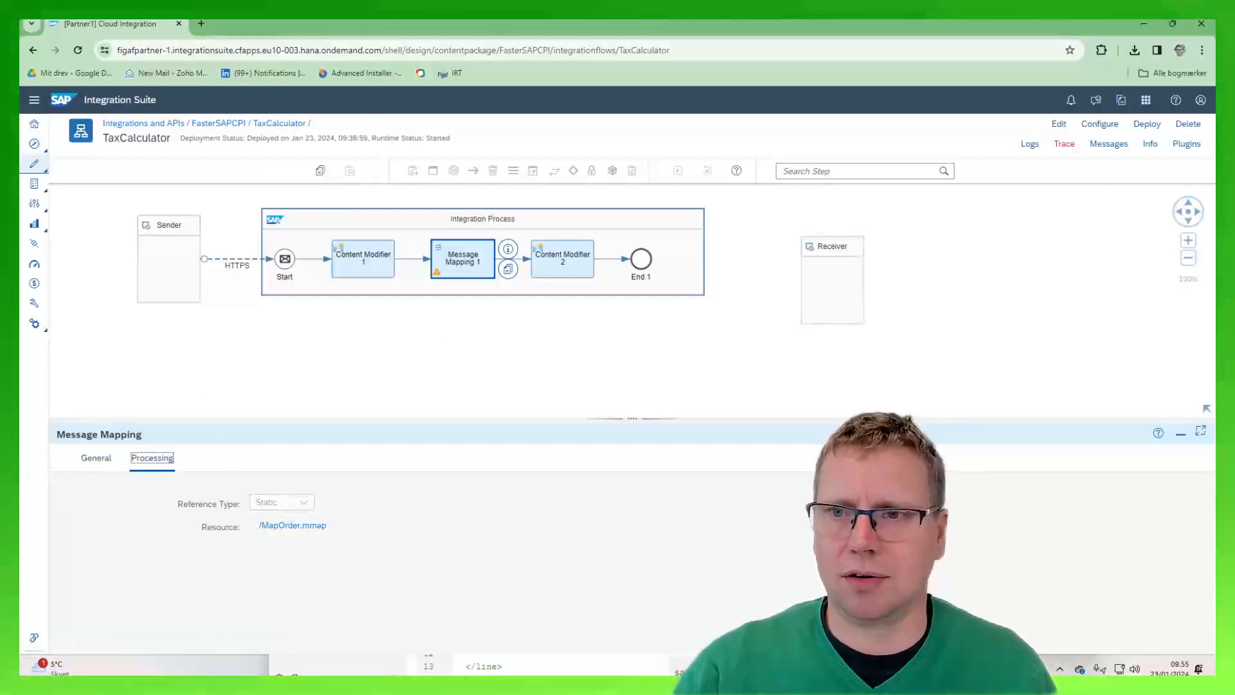
pyautogui.click(1065, 144)
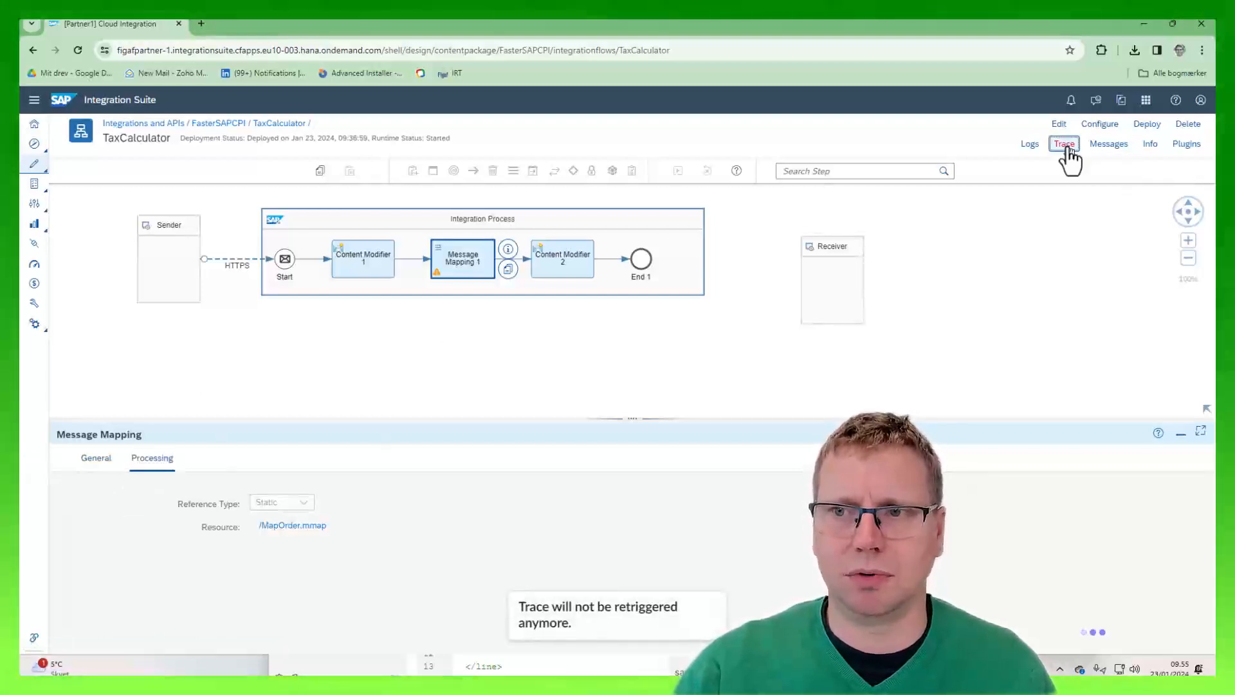
# - Switch to Bruno and send the Tax Calculation POST request to the TaxCalculator endpoint
pyautogui.hotkey('alt', 'Tab')
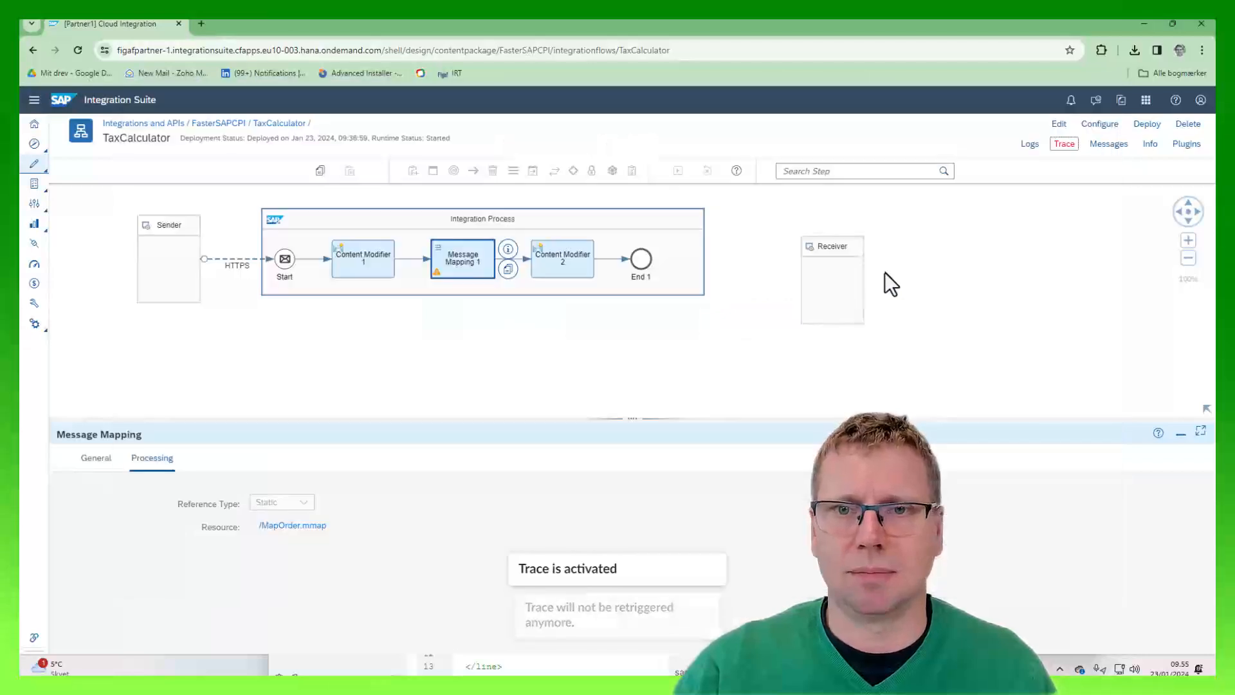
pyautogui.hotkey('alt', 'Tab')
pyautogui.hotkey('alt', 'Tab')
pyautogui.hotkey('alt', 'Tab')
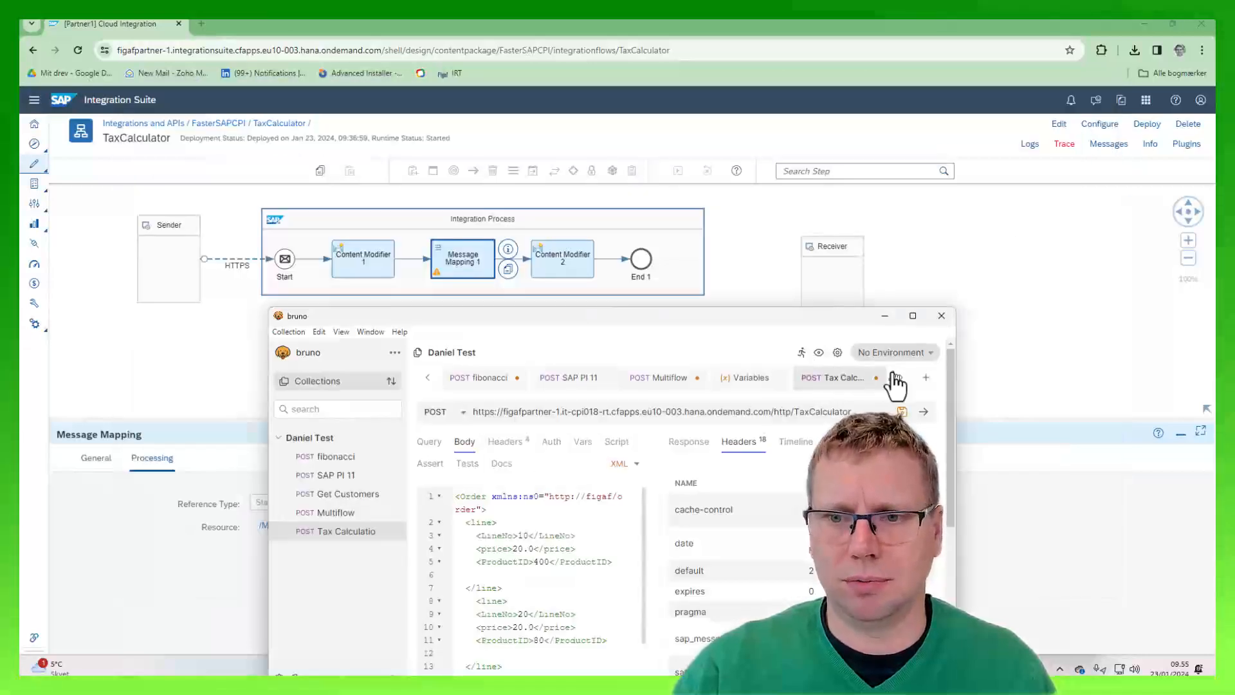
pyautogui.click(927, 415)
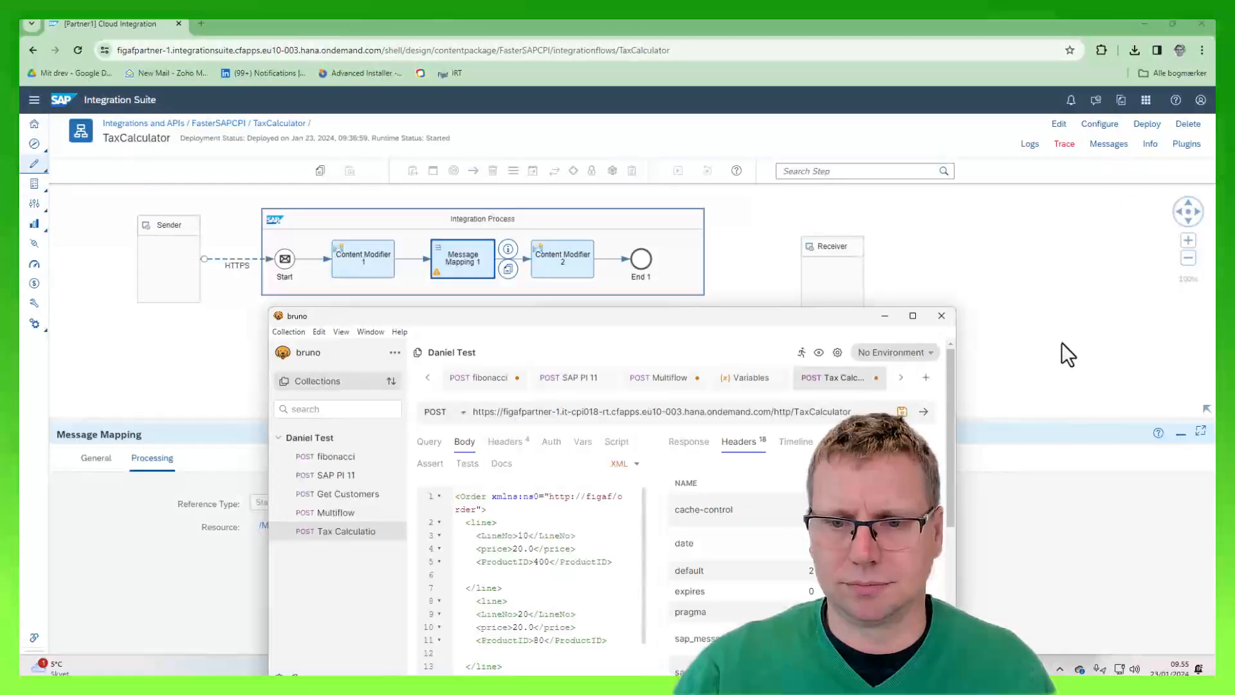
# - Examine the line numbers, prices and product IDs in the order request, and the Total in its response body
pyautogui.scroll(-2, 669, 514)
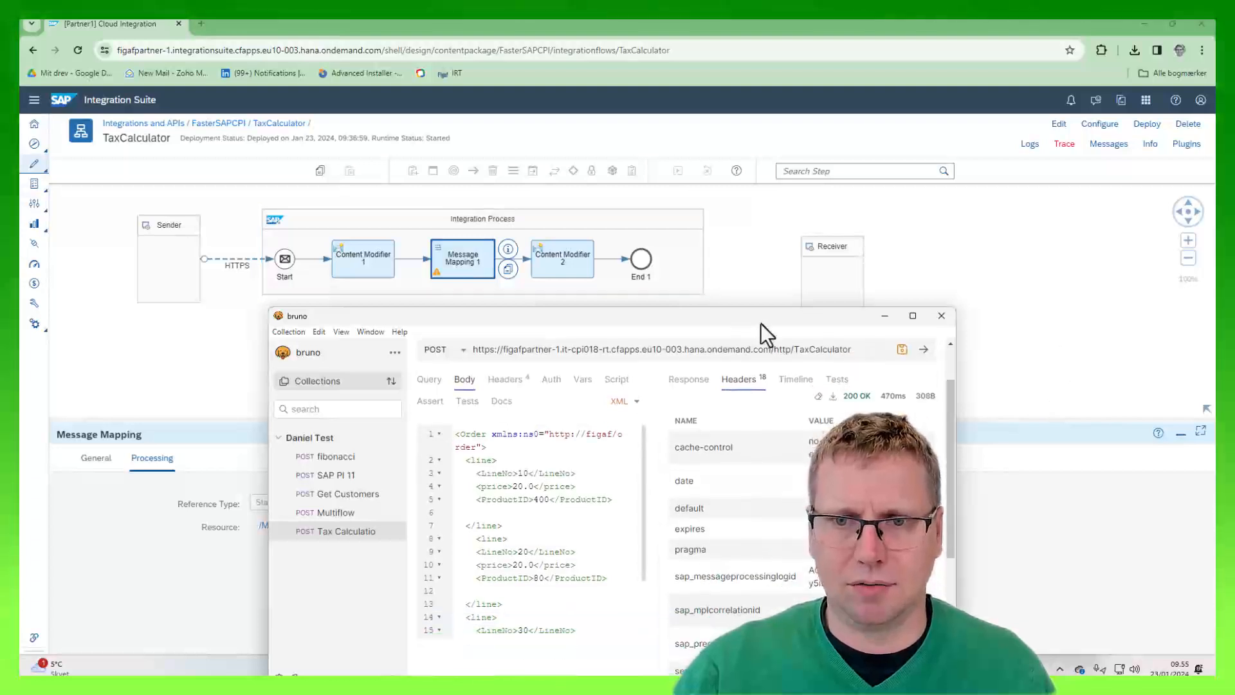
pyautogui.moveTo(761, 322); pyautogui.dragTo(716, 189)
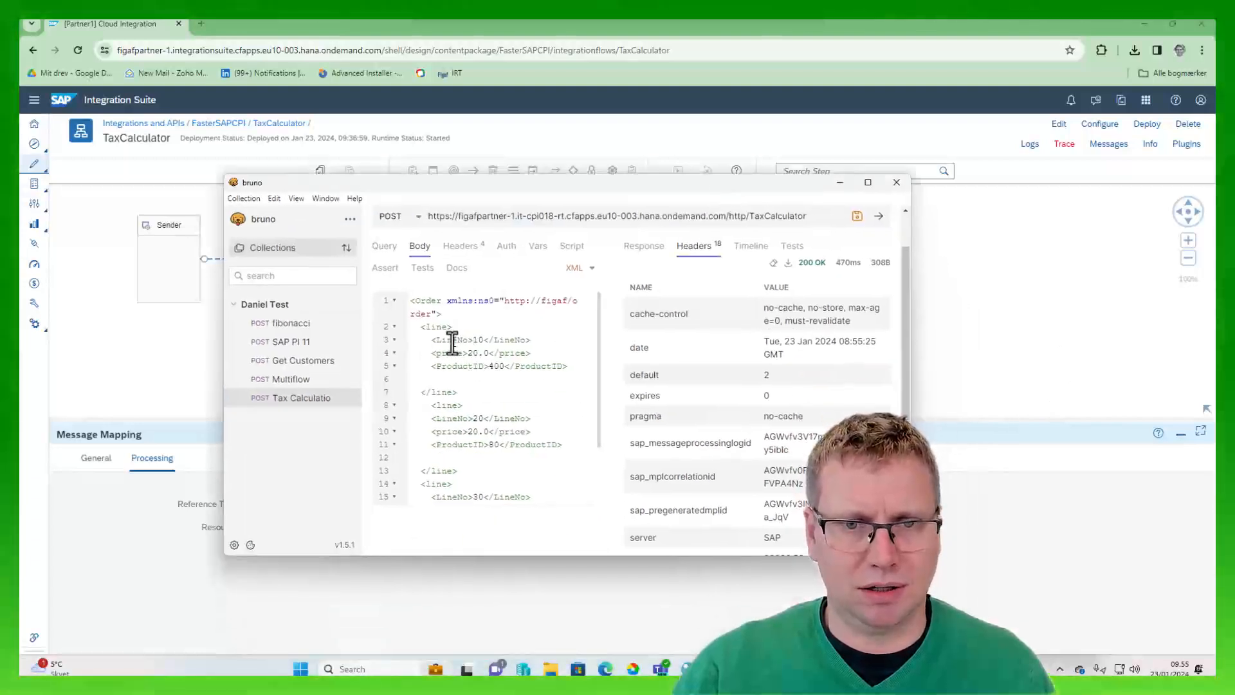
pyautogui.moveTo(442, 341); pyautogui.dragTo(510, 356)
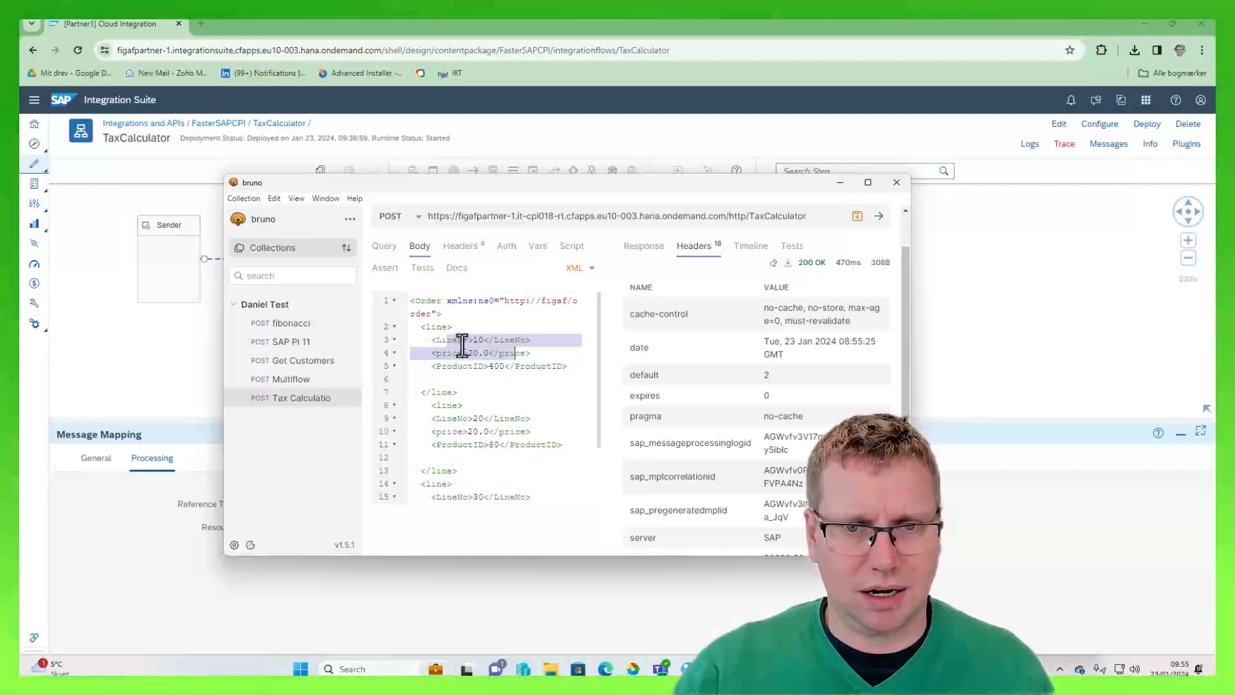
pyautogui.click(474, 355)
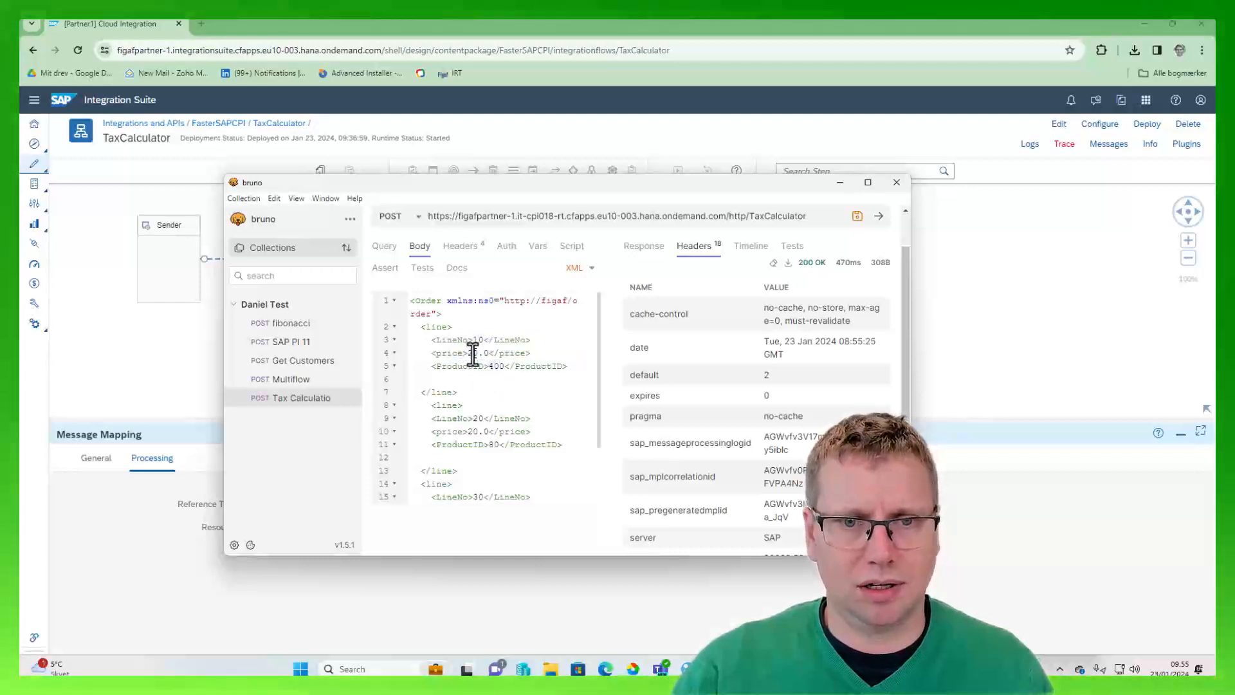
pyautogui.scroll(-1, 474, 392)
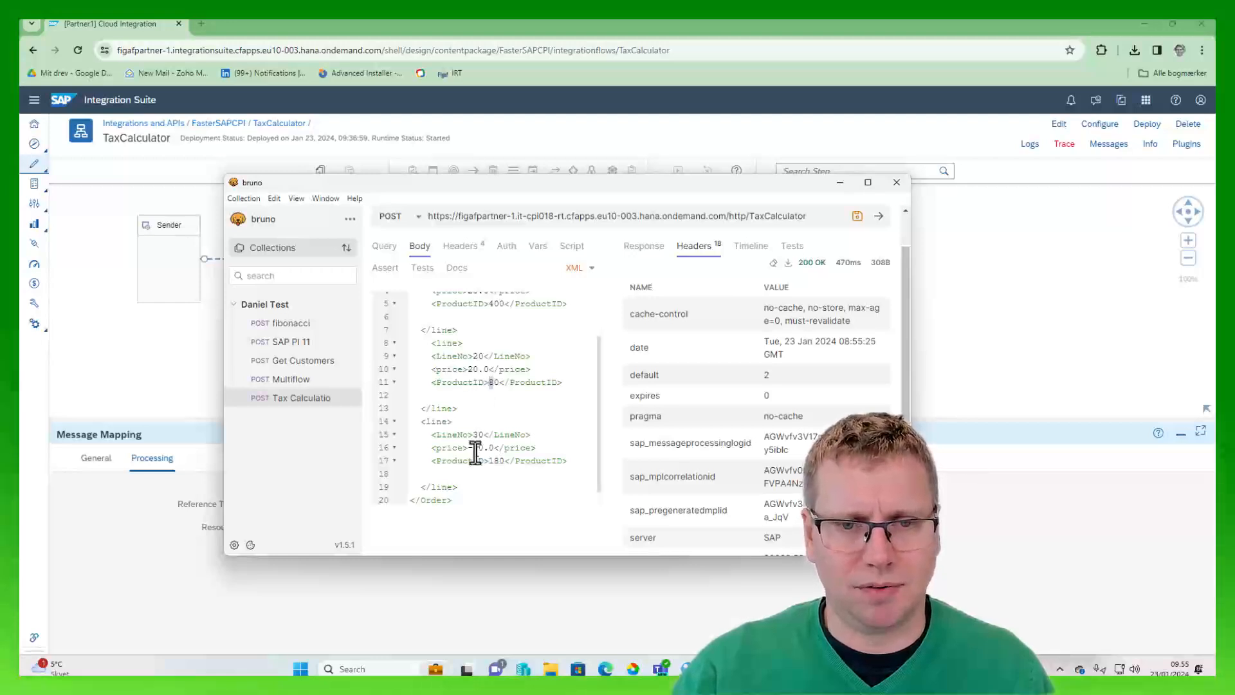
pyautogui.doubleClick(477, 368)
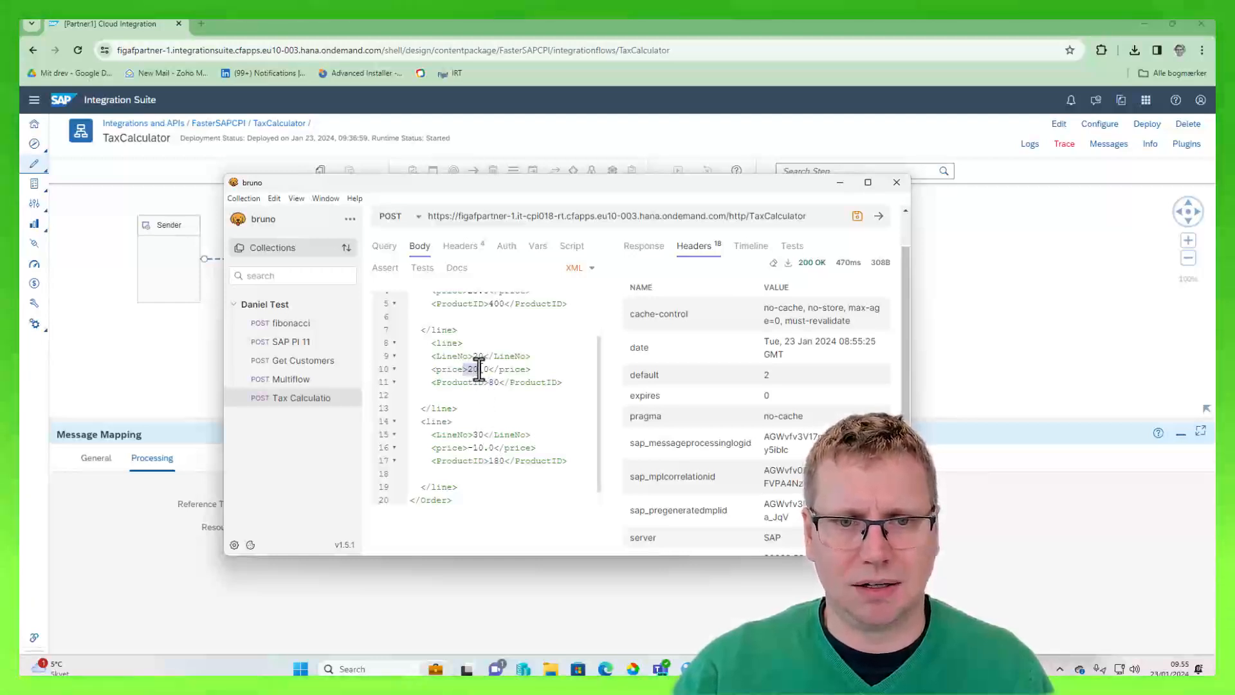
pyautogui.click(486, 447)
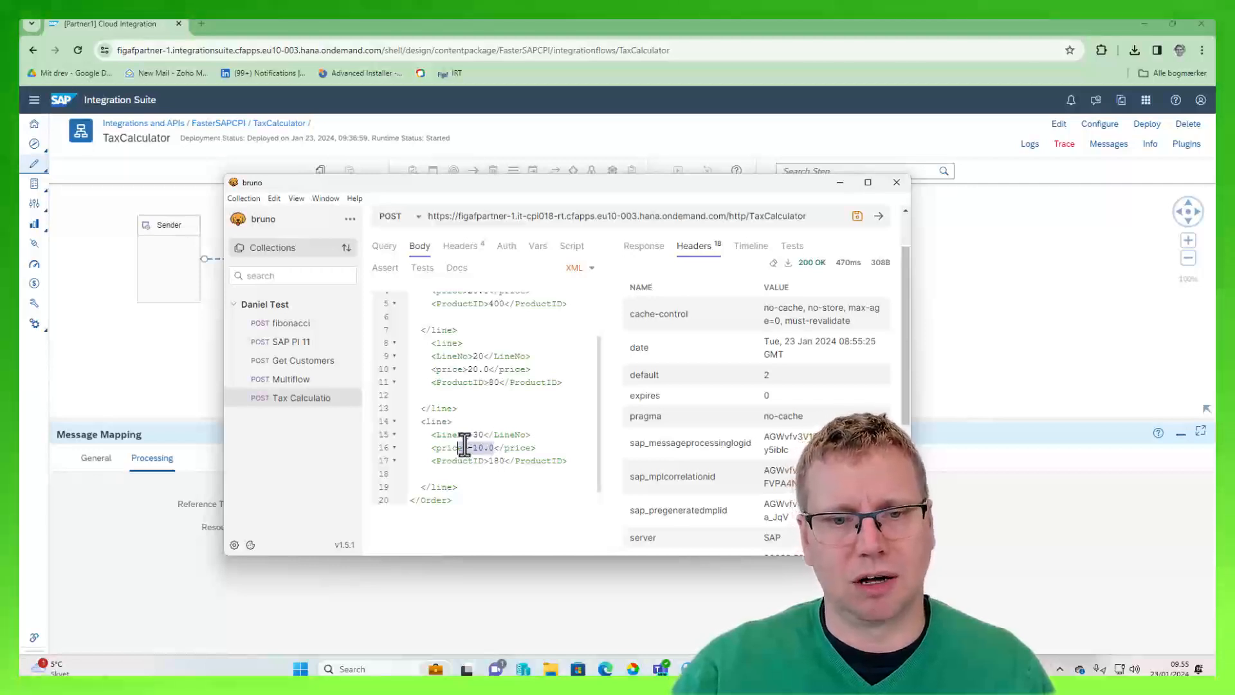
pyautogui.scroll(1, 464, 447)
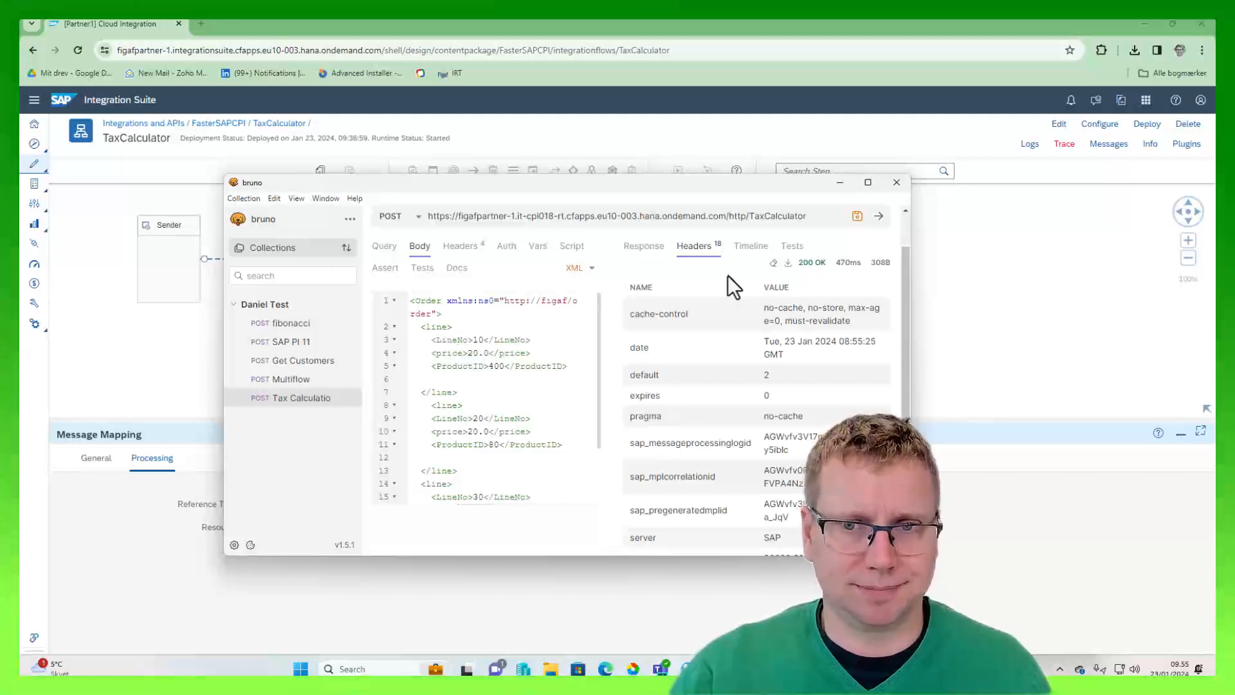
pyautogui.click(642, 247)
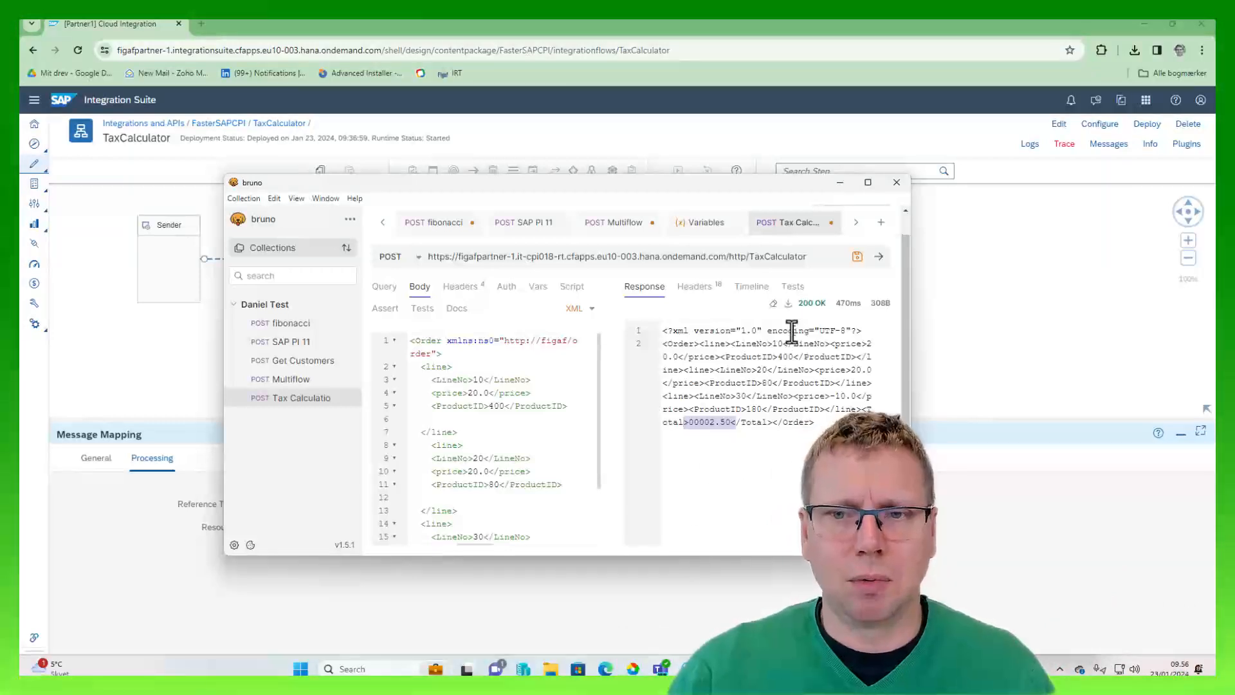
# - Return to the TaxCalculator iFlow in the browser and start recording its newest message in the Figaf Tool
pyautogui.click(901, 289)
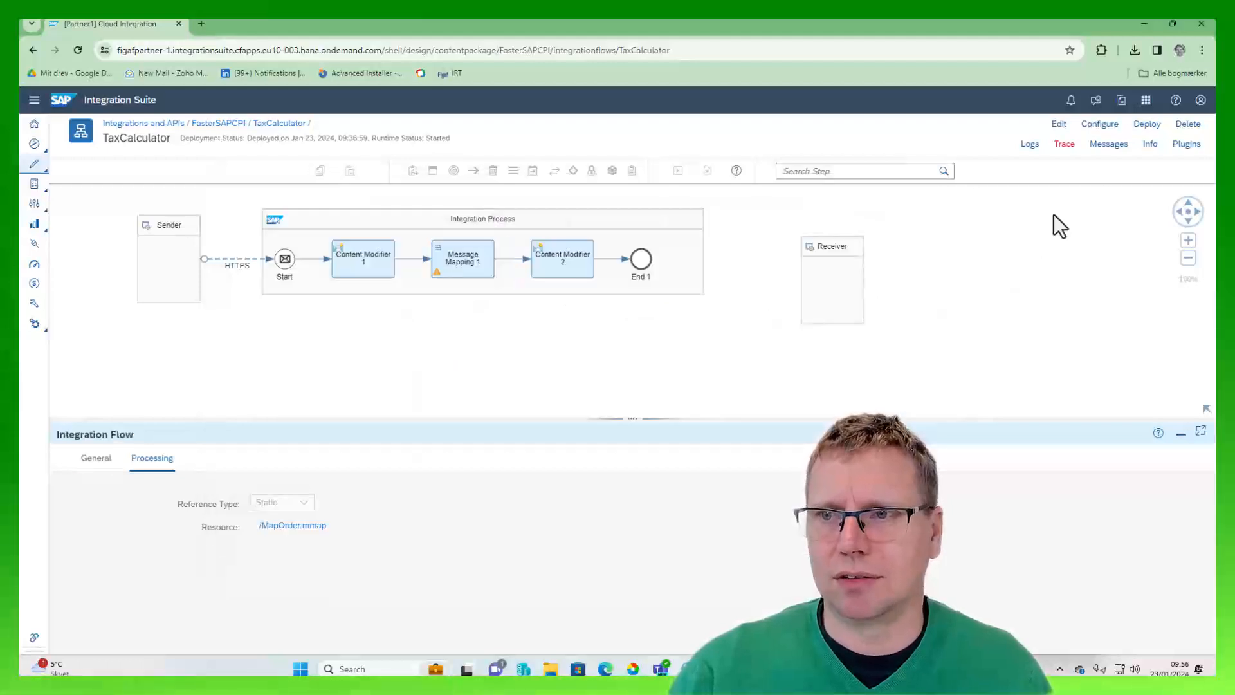
pyautogui.click(1109, 145)
pyautogui.click(1171, 260)
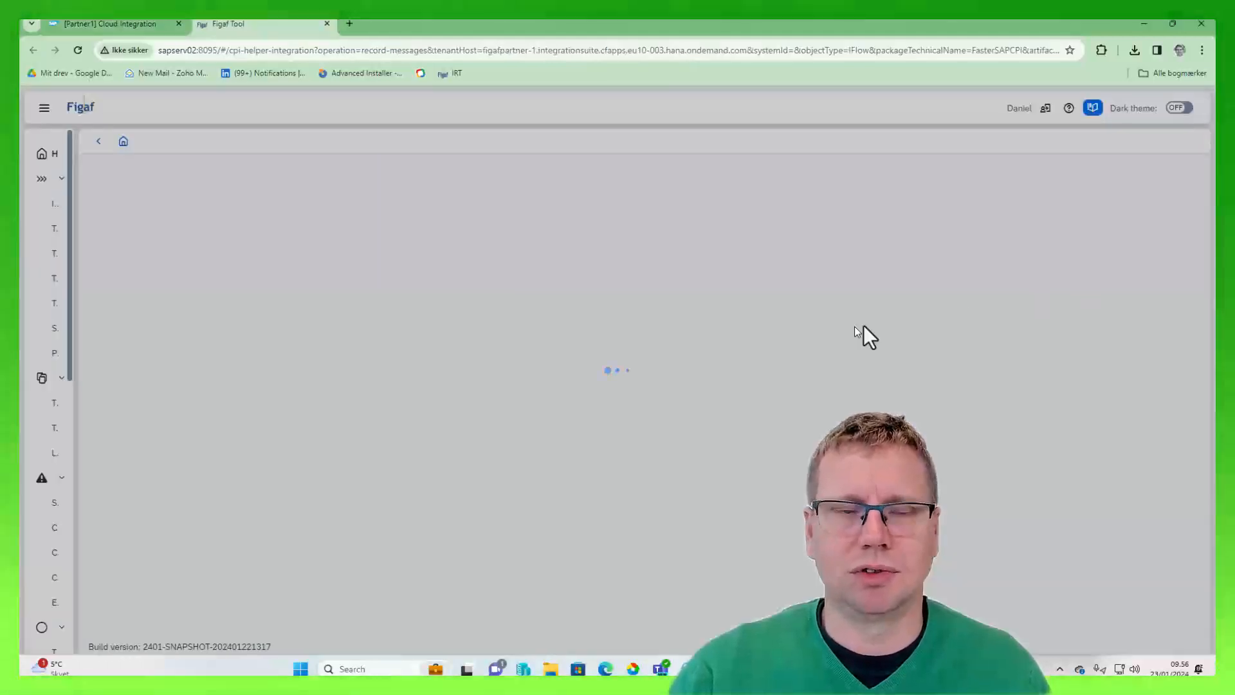
pyautogui.click(763, 402)
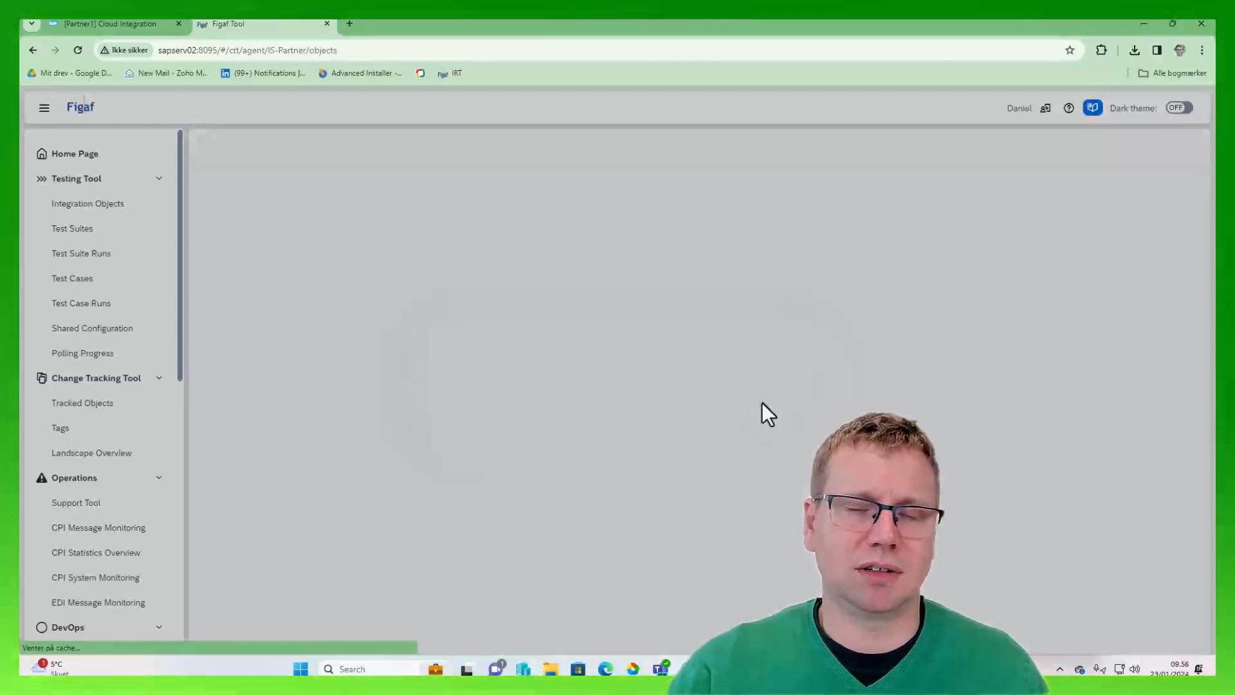
pyautogui.click(914, 445)
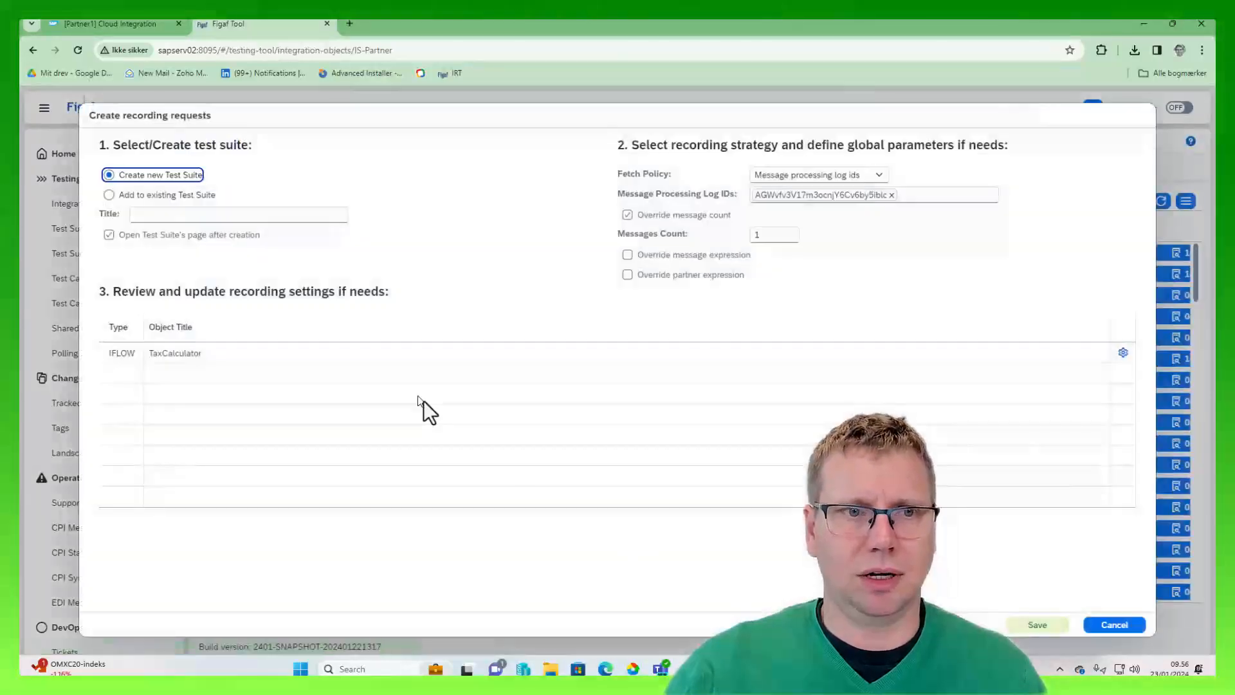
# - Create a new test suite titled "Limit testing TAX", overriding only the message expression with "Inital payload", and save the recording request
pyautogui.click(149, 215)
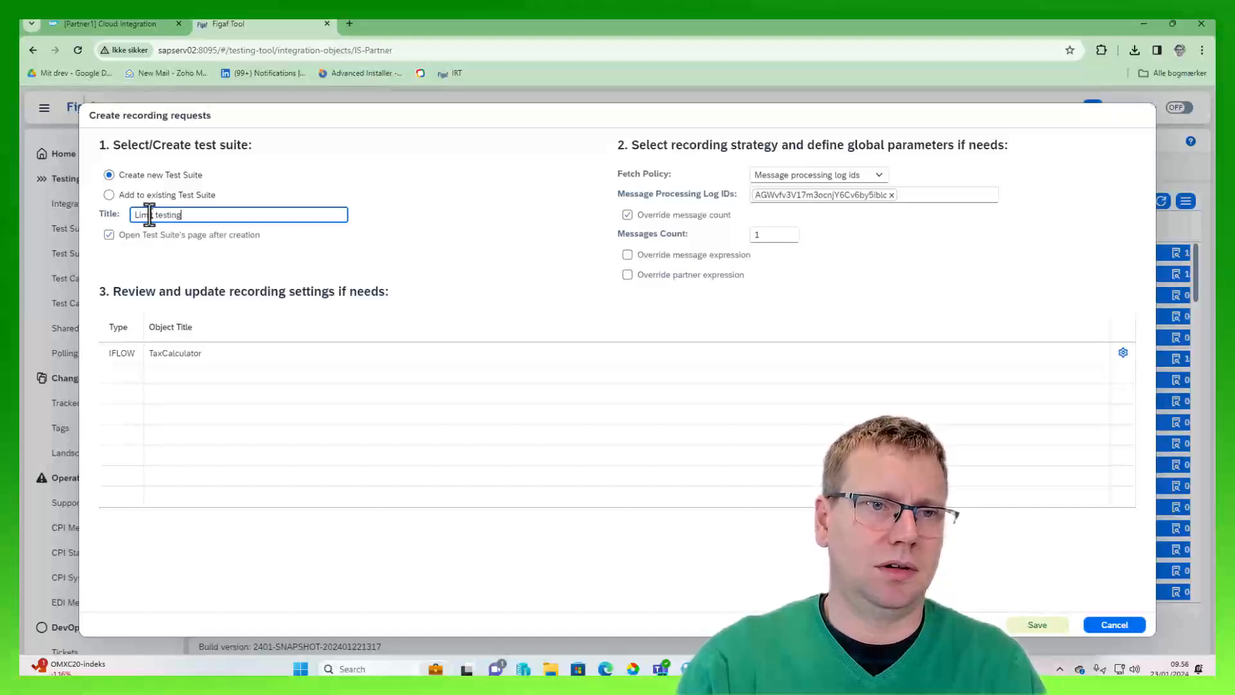
pyautogui.tripleClick(149, 215)
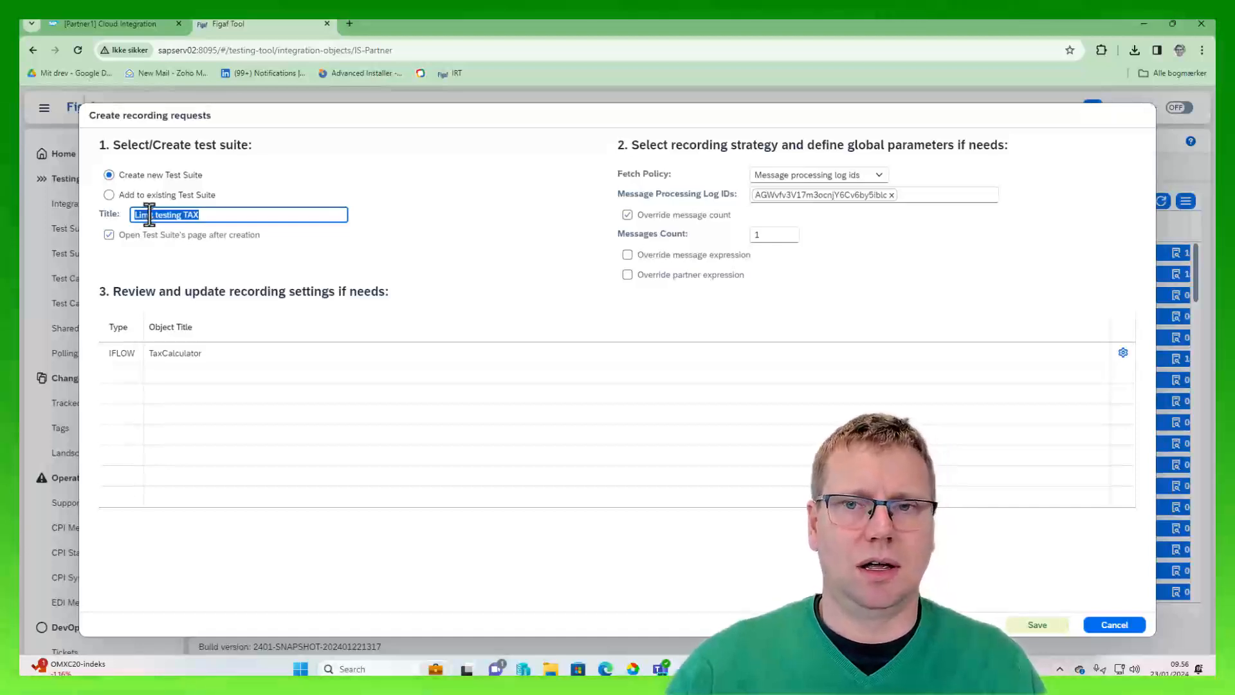
pyautogui.click(665, 275)
pyautogui.click(668, 256)
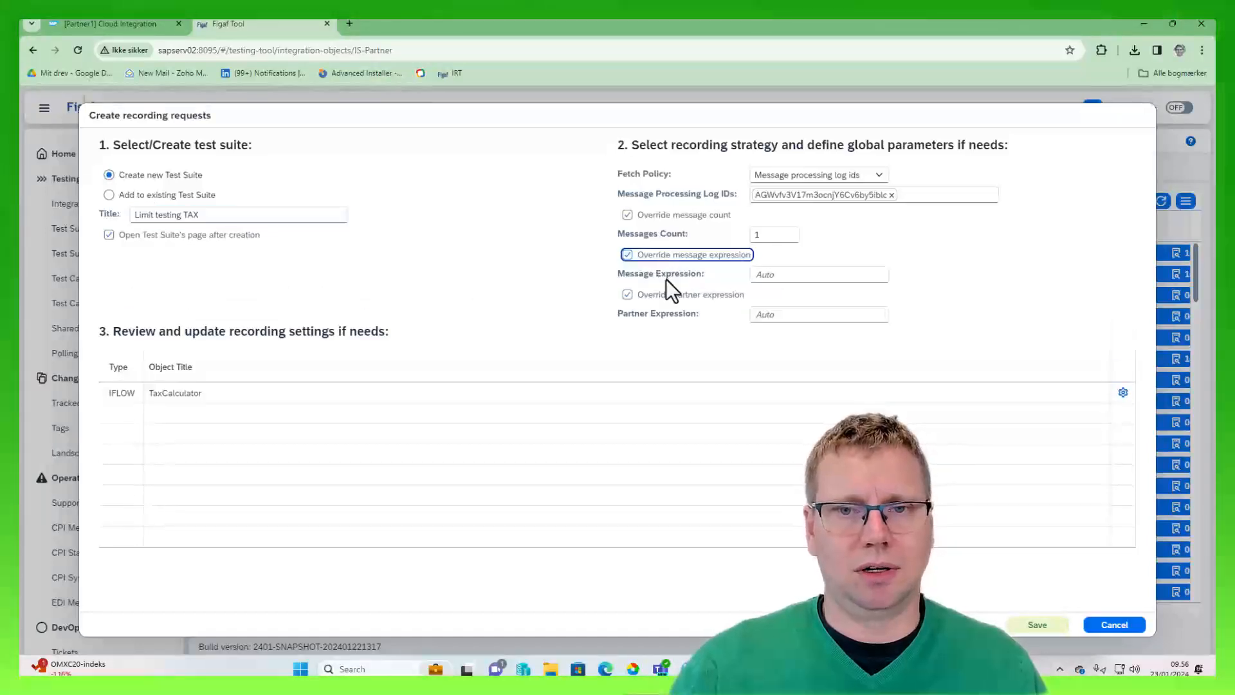
pyautogui.click(678, 294)
pyautogui.click(770, 276)
pyautogui.write('/')
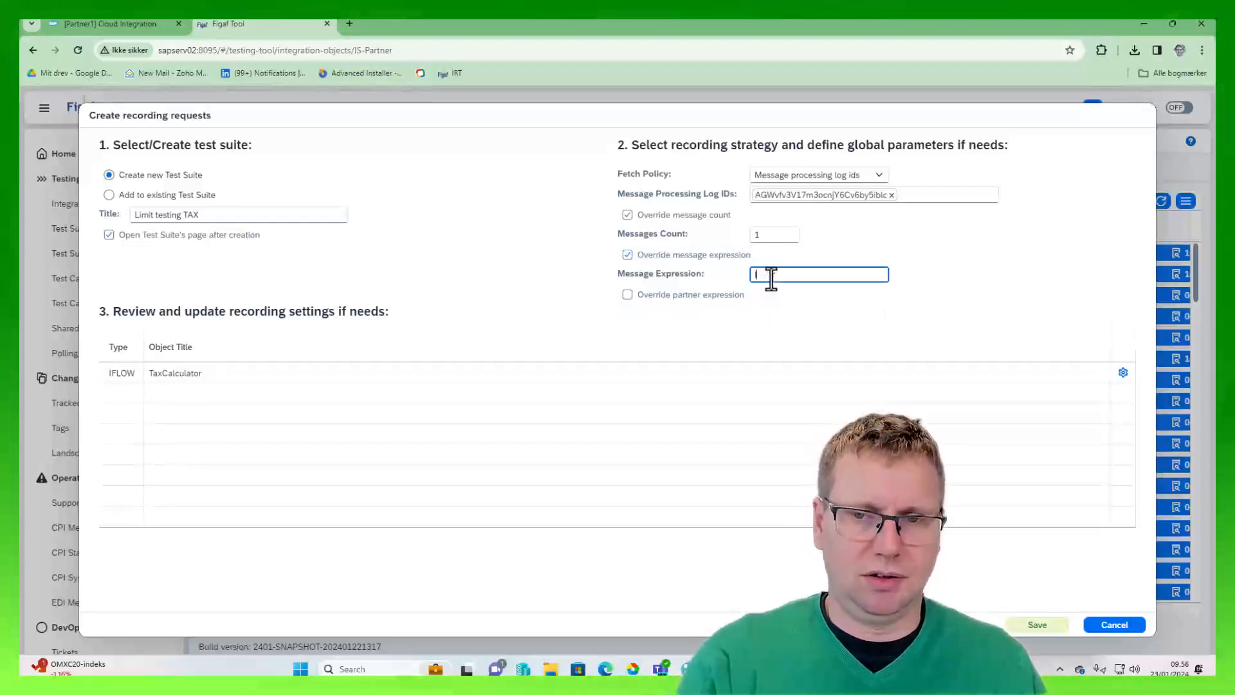
pyautogui.write('nital payload')
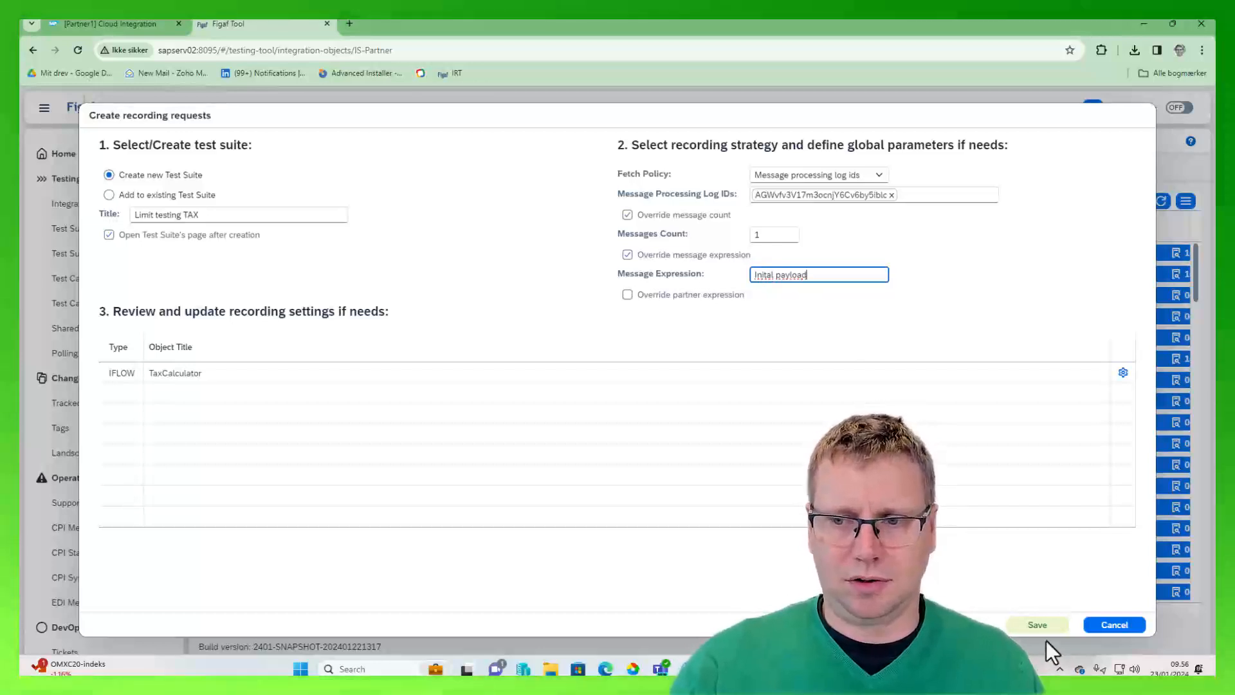
pyautogui.click(1033, 624)
# - Poll the message for the new recording, refresh the polling results and close them
pyautogui.click(689, 400)
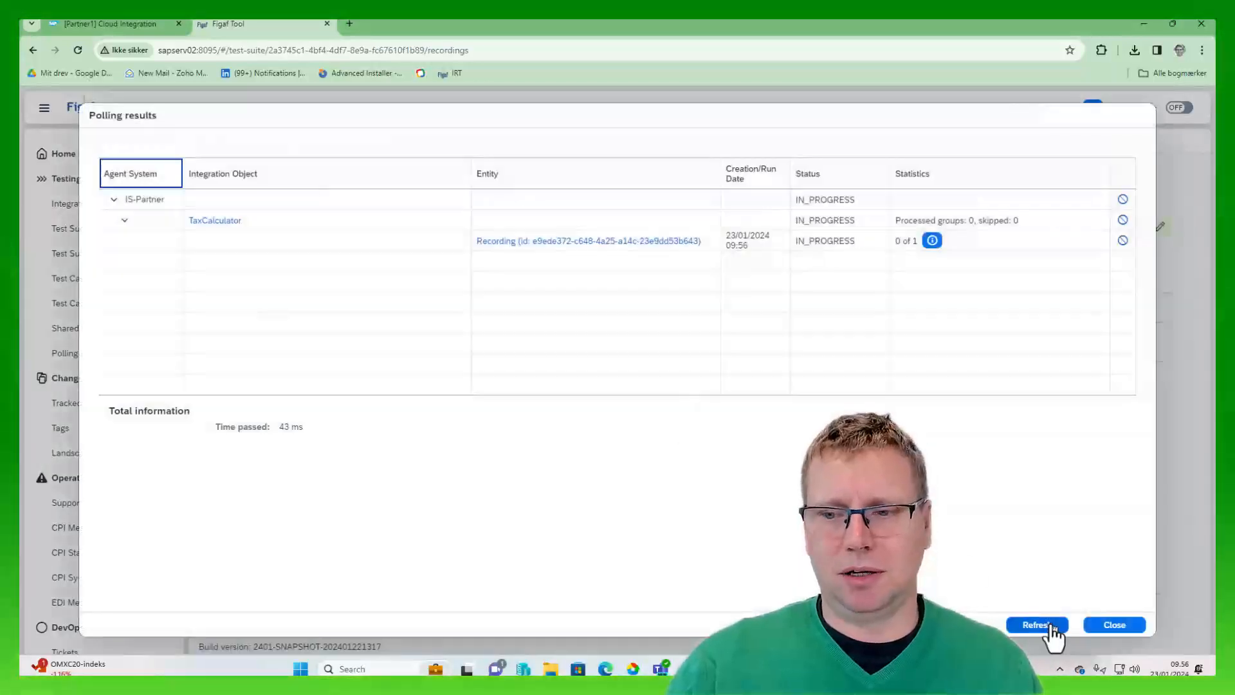
pyautogui.click(1050, 633)
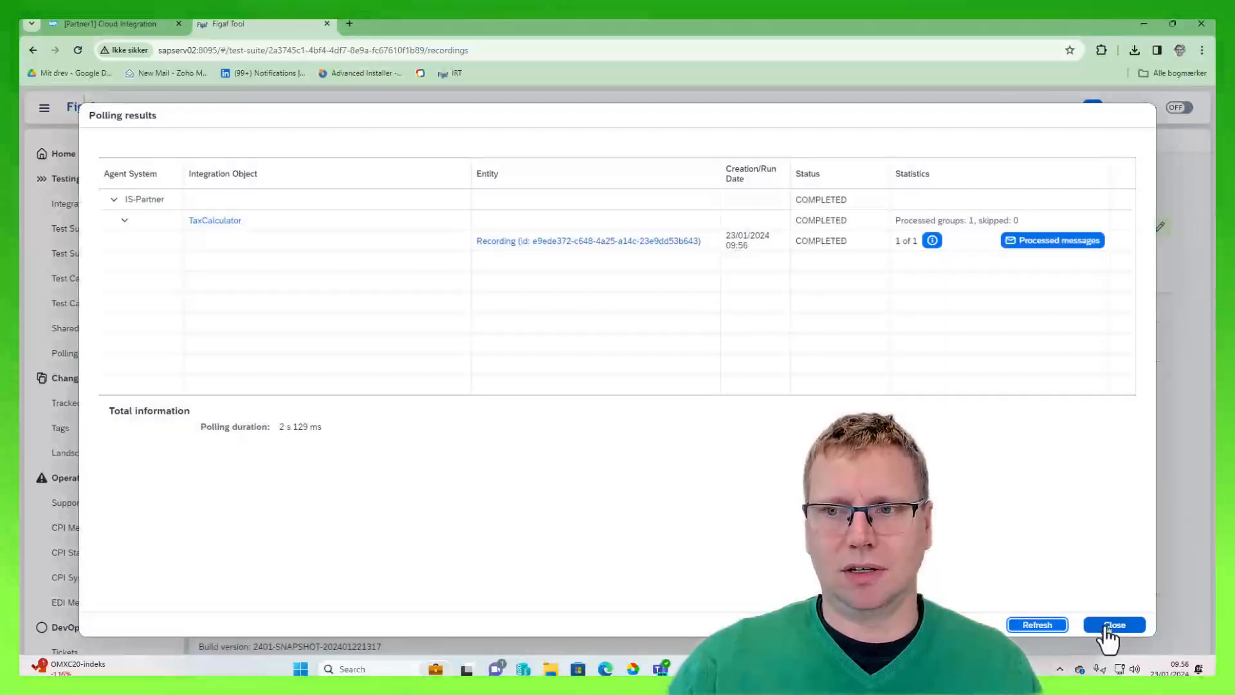
pyautogui.click(1106, 625)
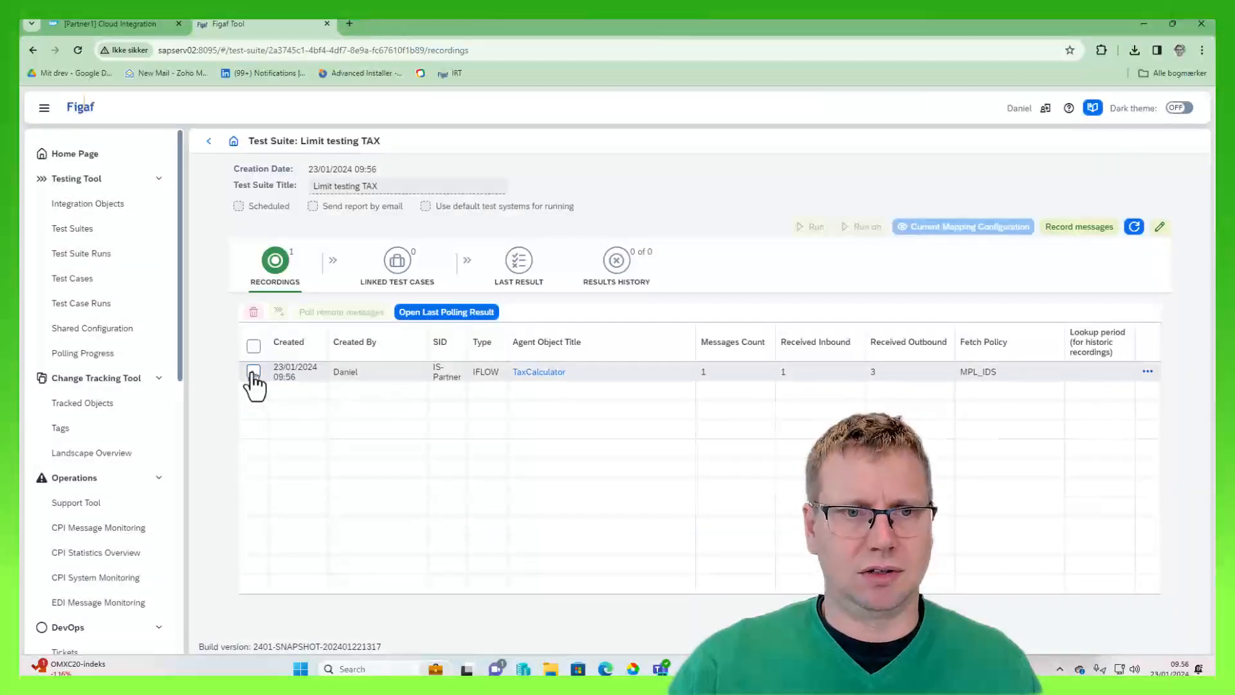
# - Create a REGRESSION test case from the TaxCalculator recording with a message group count of 1
pyautogui.click(254, 372)
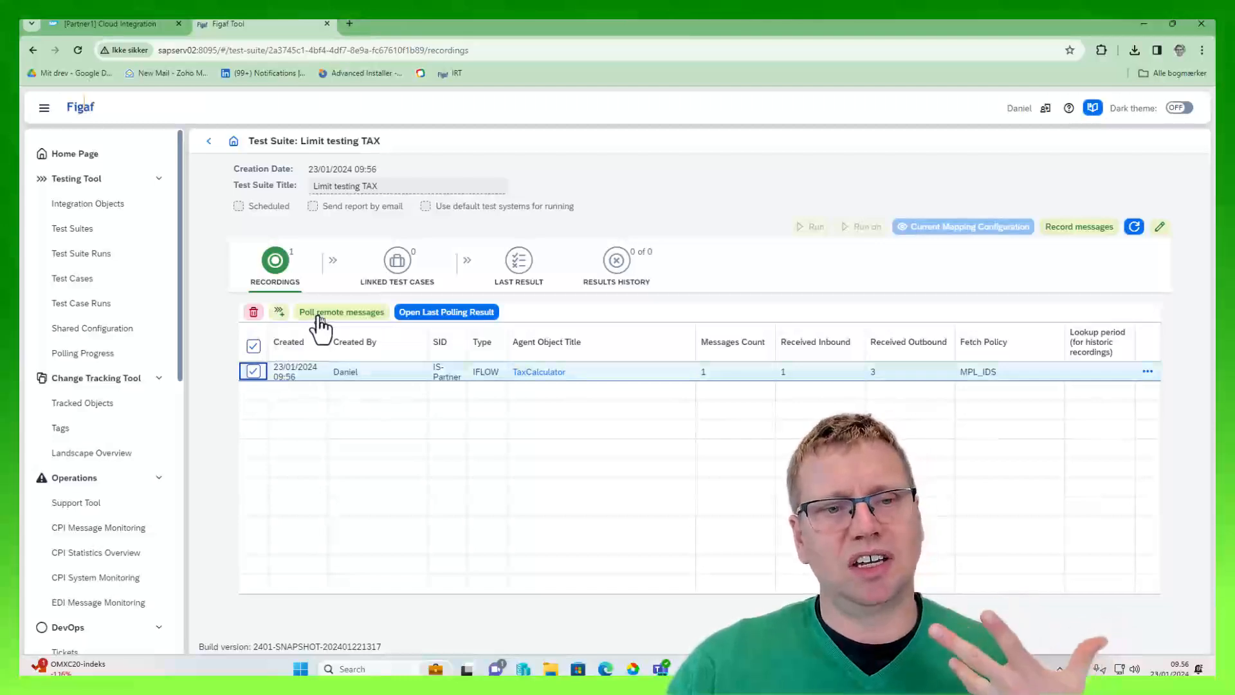
pyautogui.click(279, 313)
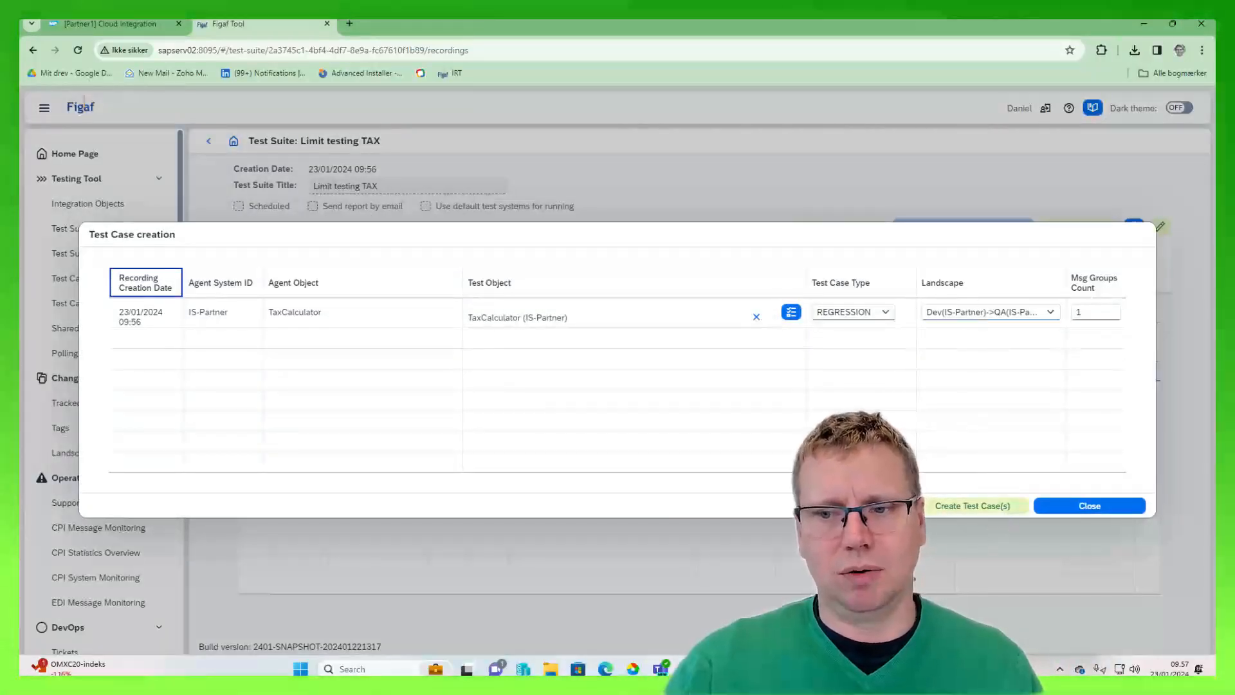
pyautogui.click(944, 509)
# - Request the missing Testing license for the TaxCalculator iFlow and save the request
pyautogui.click(608, 409)
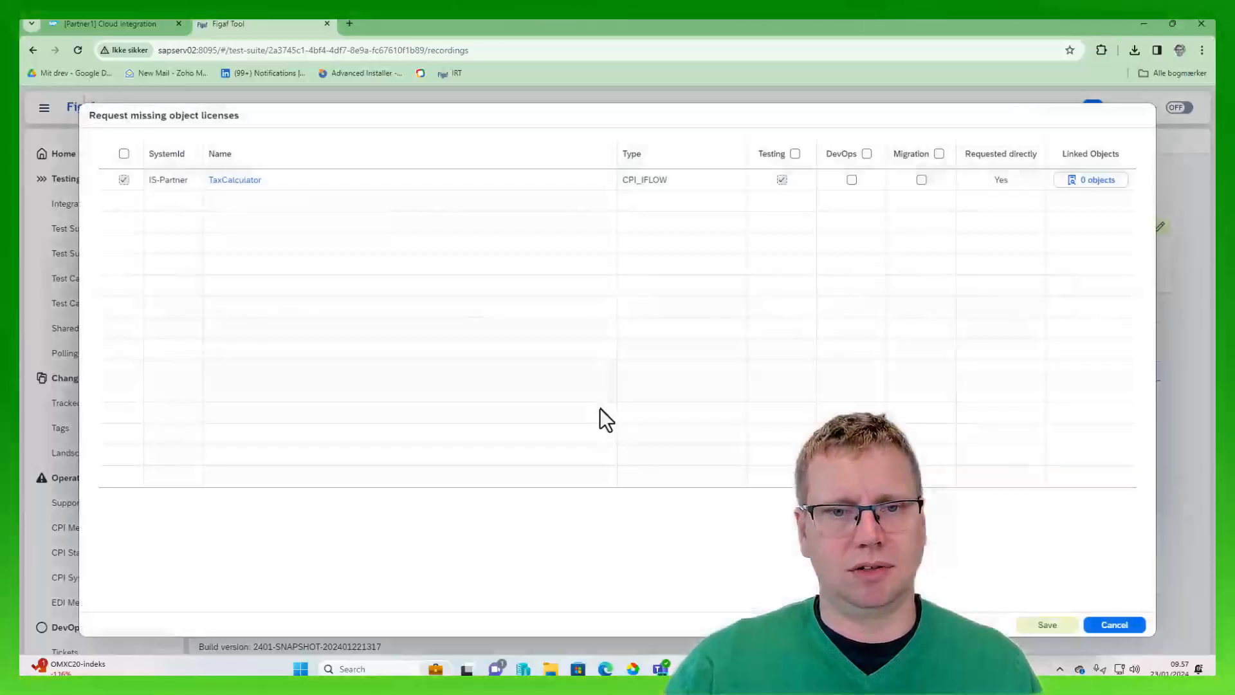
pyautogui.click(1037, 626)
pyautogui.click(646, 405)
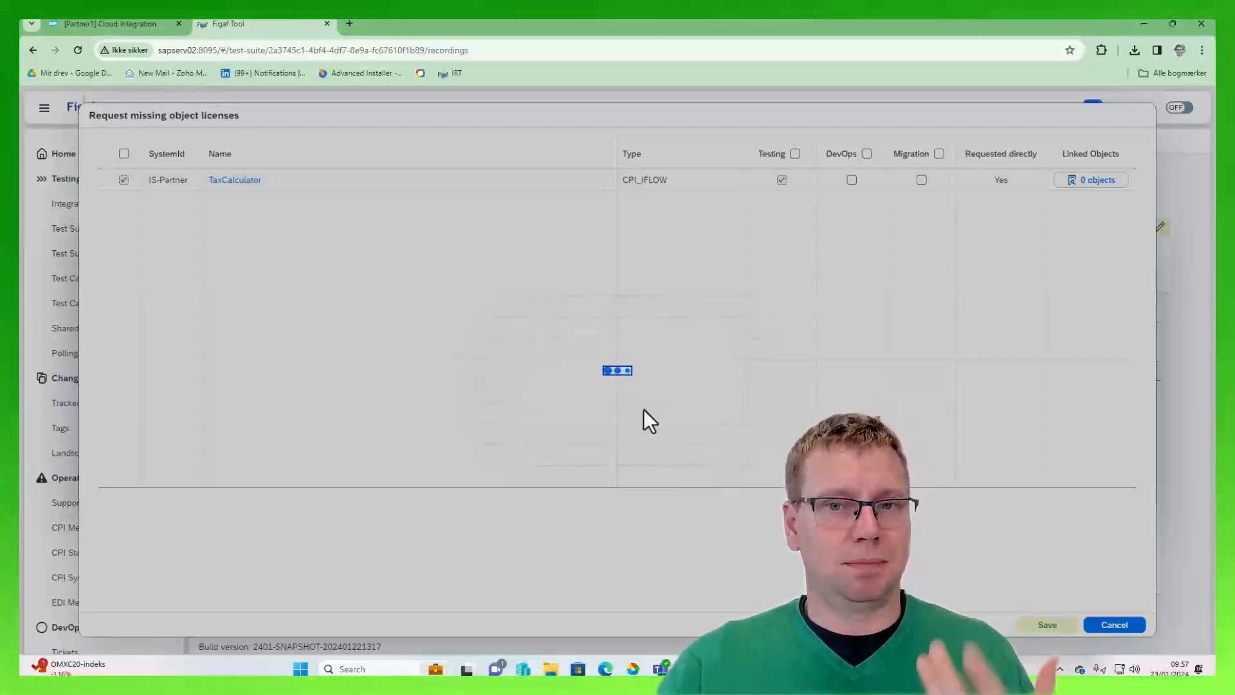
# - Finish creating the TaxCalculator test case, show the linked test cases and run the Limit testing TAX suite
pyautogui.click(677, 401)
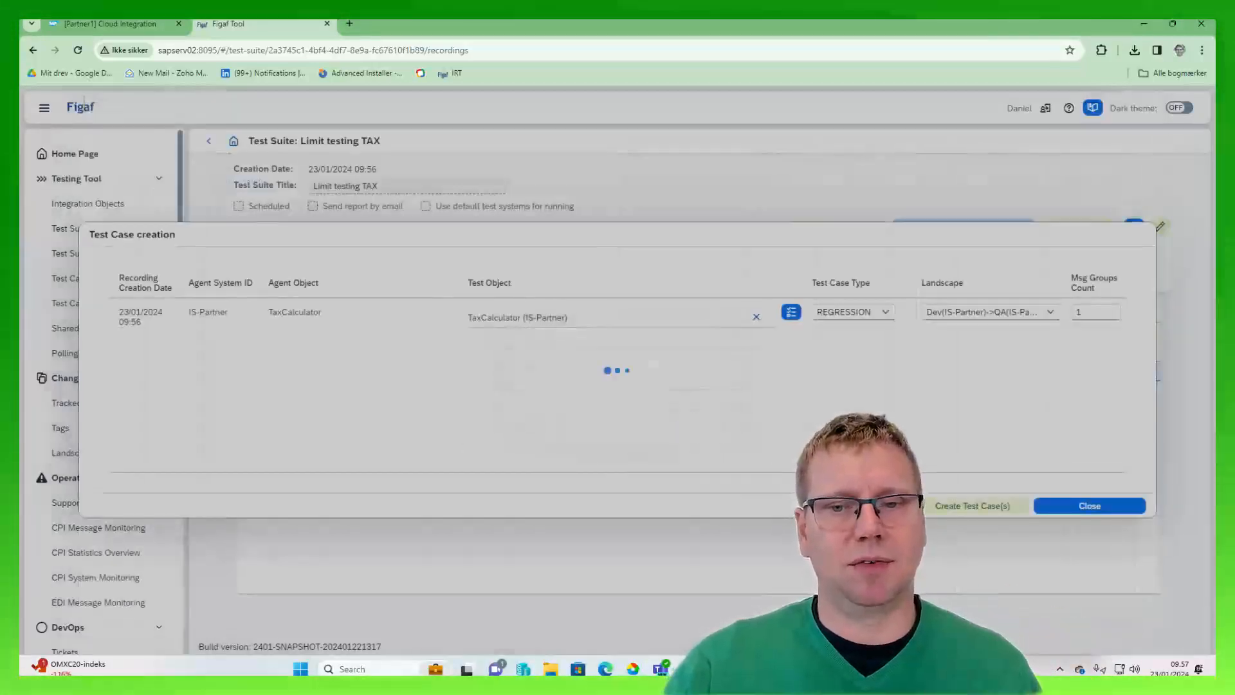
pyautogui.click(684, 400)
pyautogui.click(411, 283)
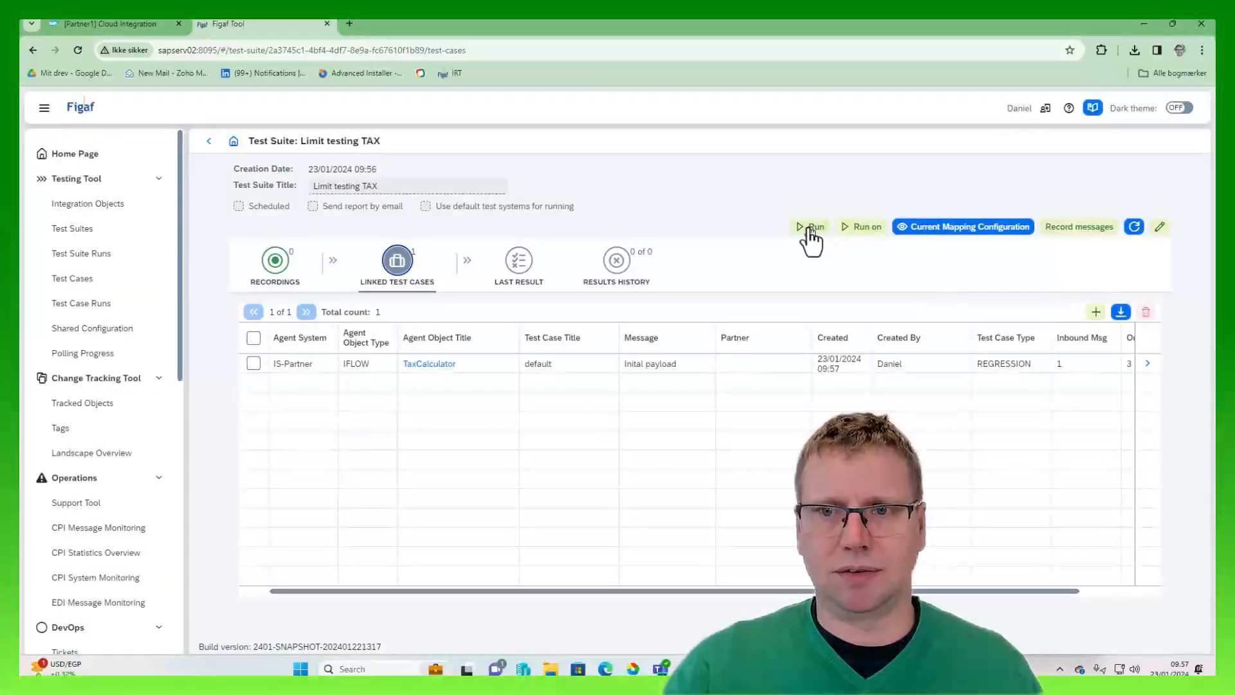
pyautogui.click(810, 230)
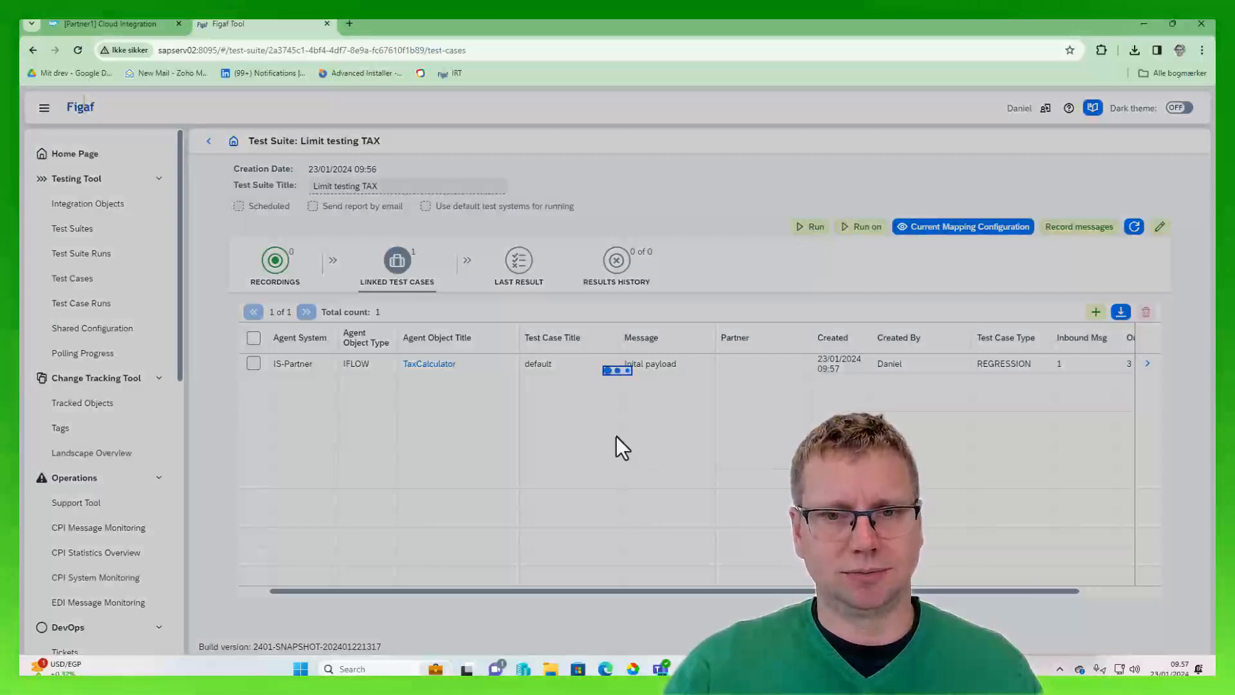
pyautogui.click(687, 401)
# - Switch to SAP Integration Suite, activate inline debugging for the 09:57:18 message and inspect the headers before Content Modifier 2
pyautogui.click(152, 24)
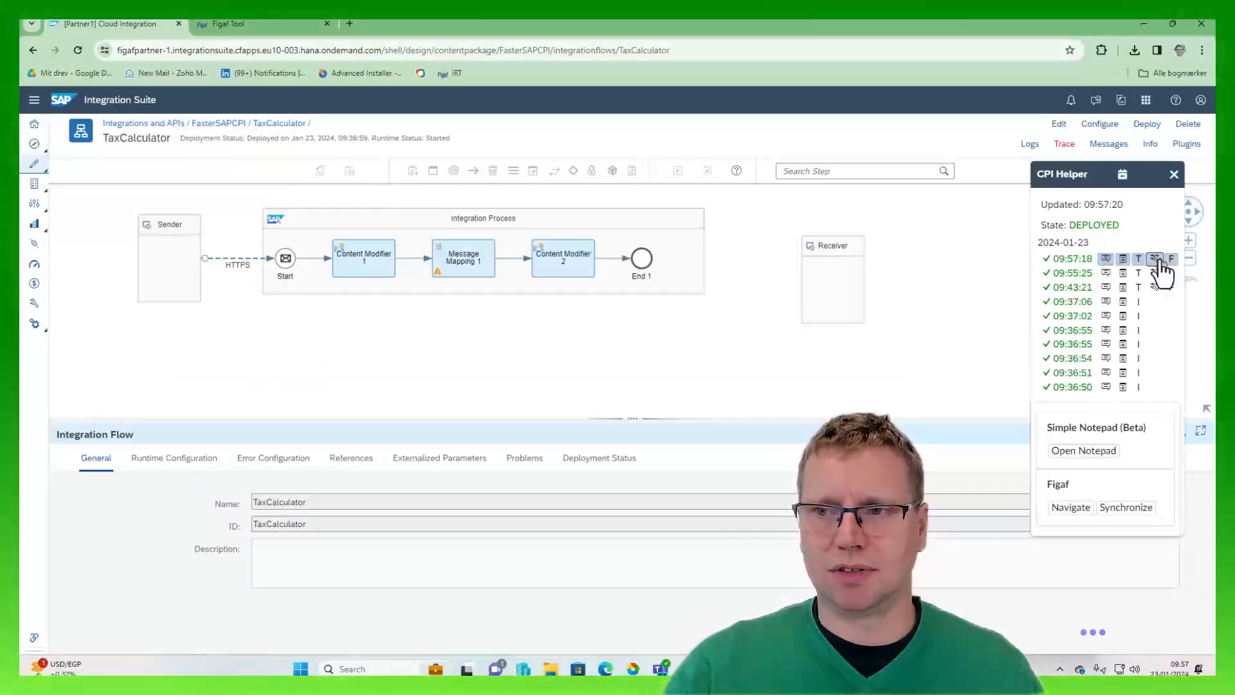
pyautogui.click(1156, 260)
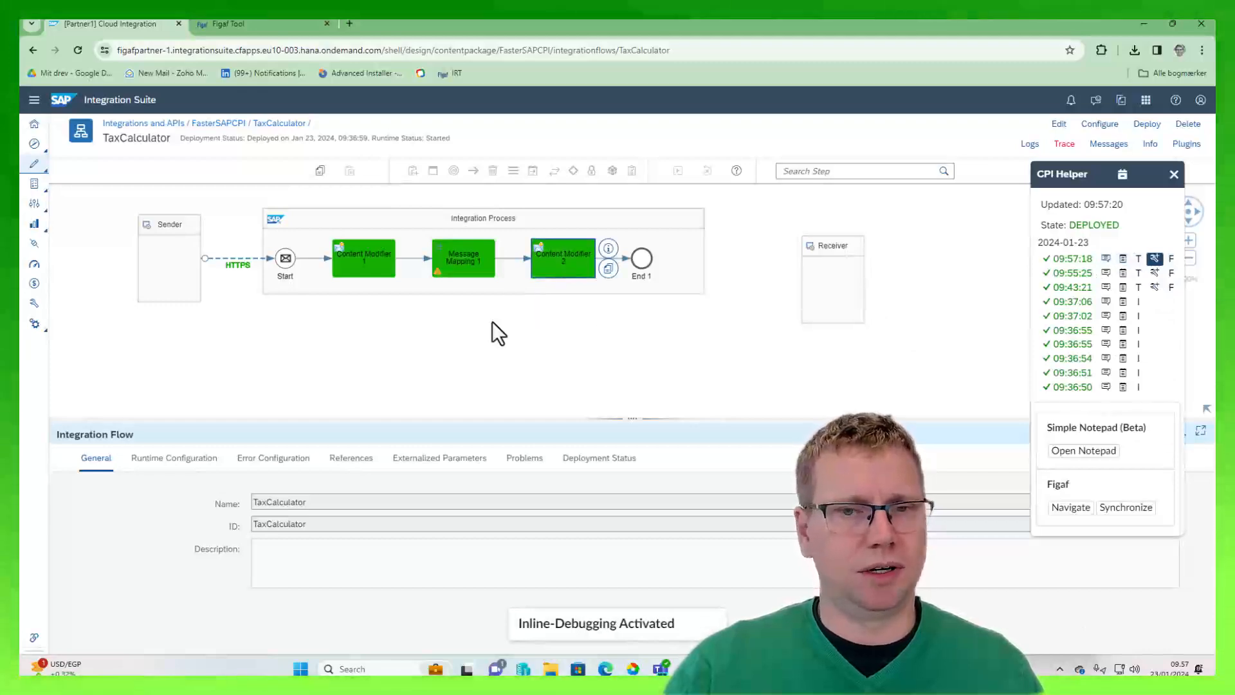
pyautogui.click(557, 246)
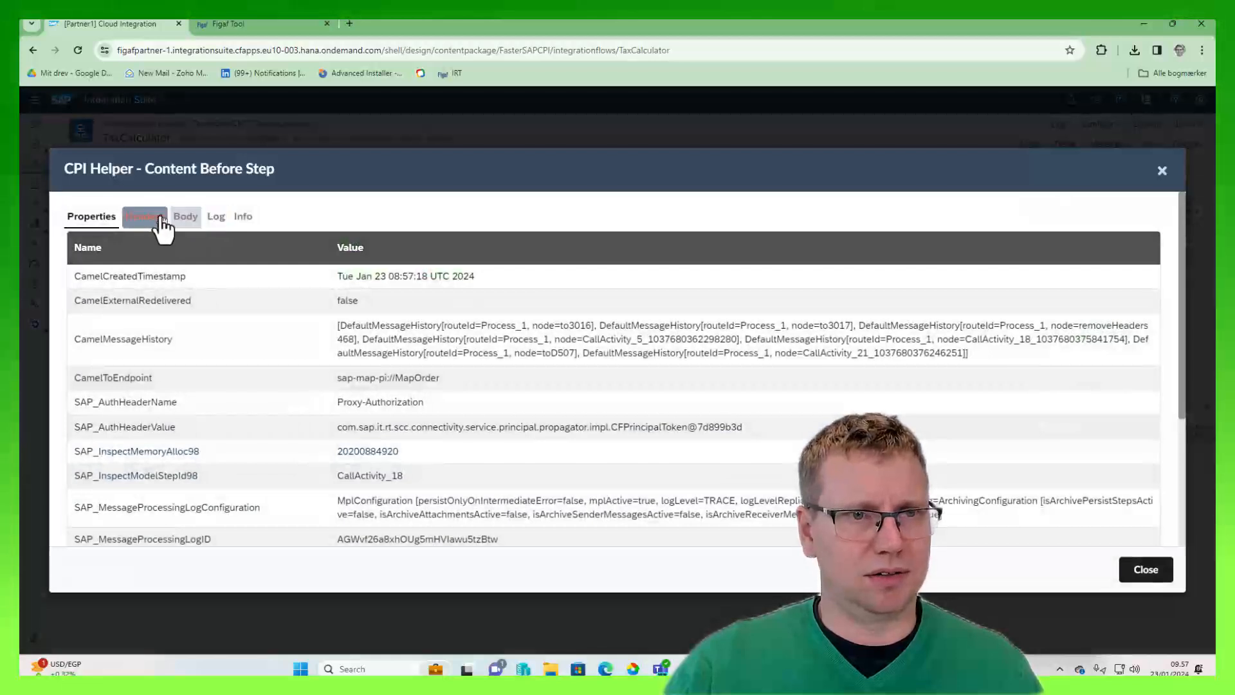
pyautogui.click(148, 219)
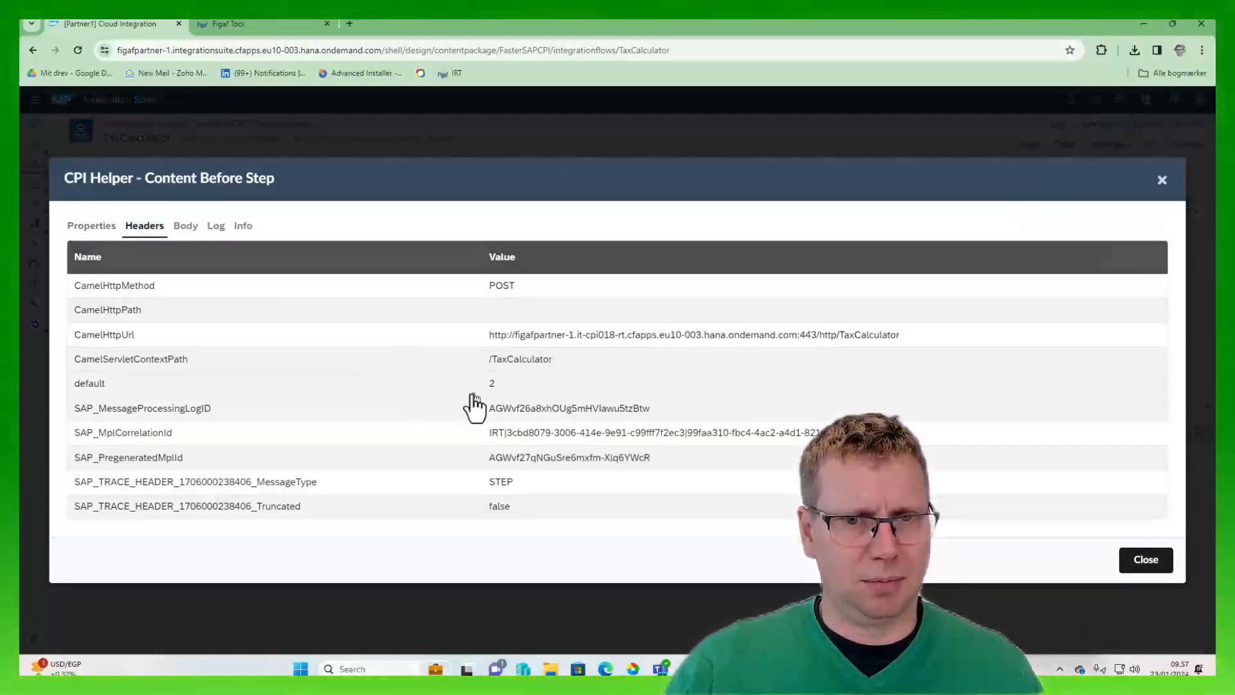
pyautogui.moveTo(491, 435); pyautogui.dragTo(523, 436)
pyautogui.click(1145, 560)
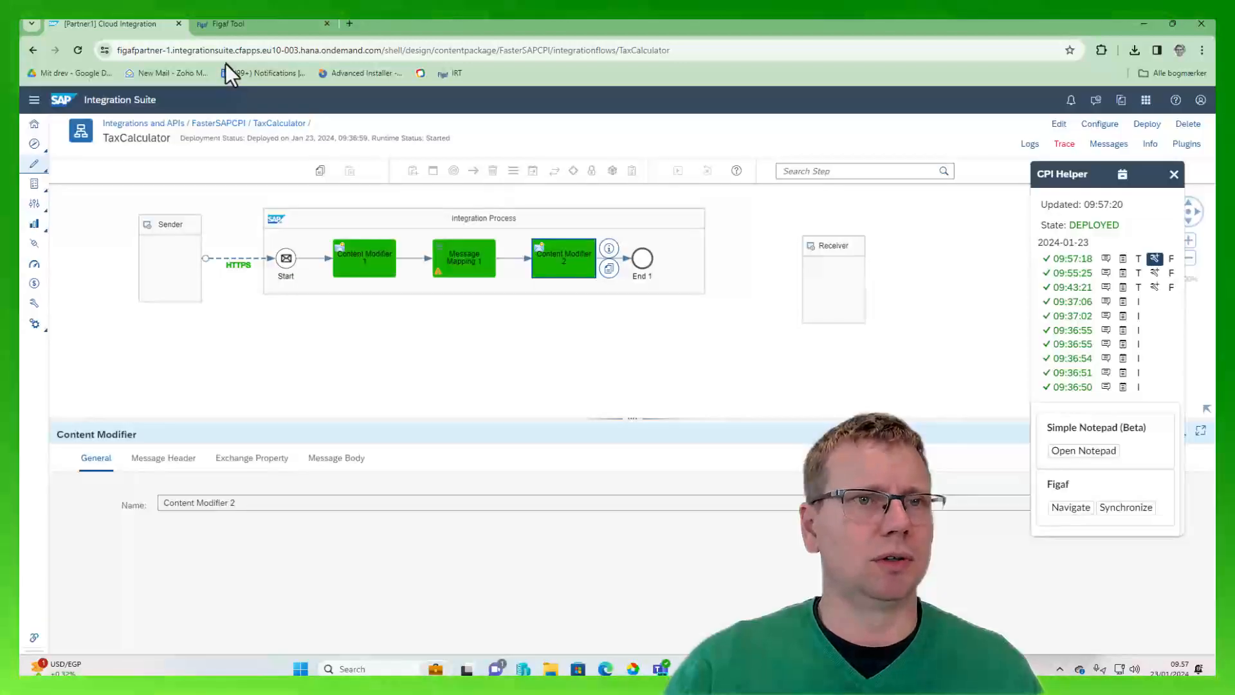
# - Switch back to Figaf, open the test run details of the suite's last result and expand its message group
pyautogui.click(268, 24)
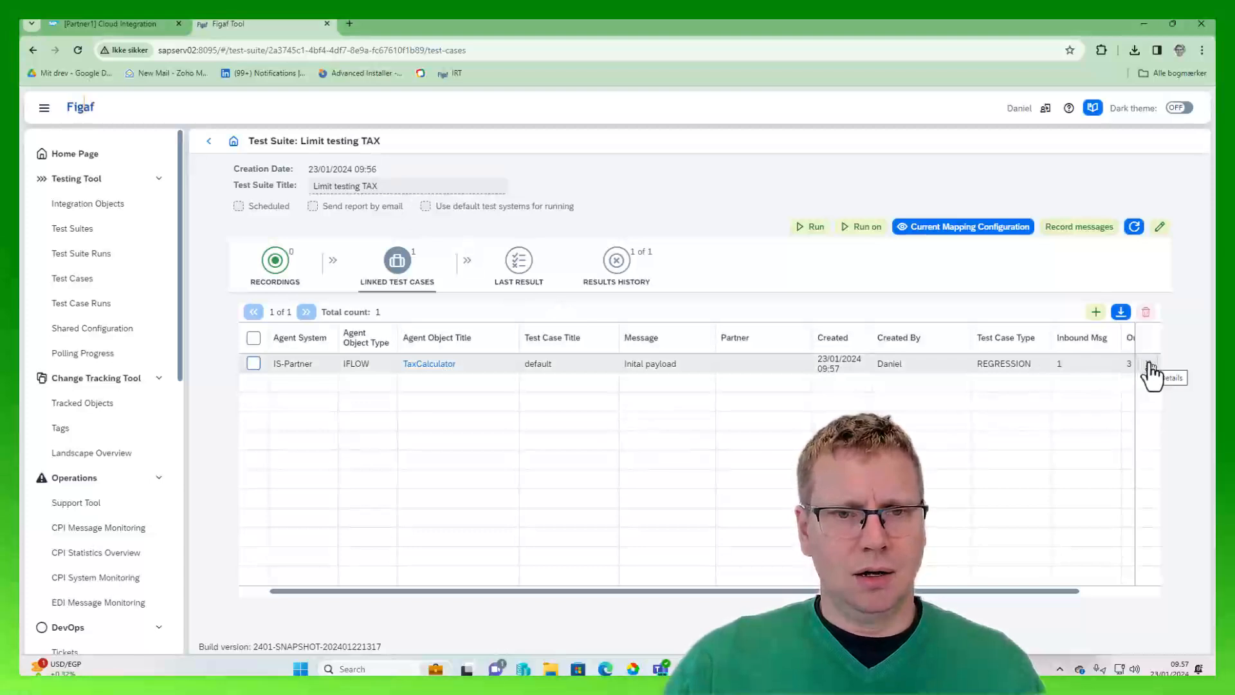
pyautogui.click(515, 264)
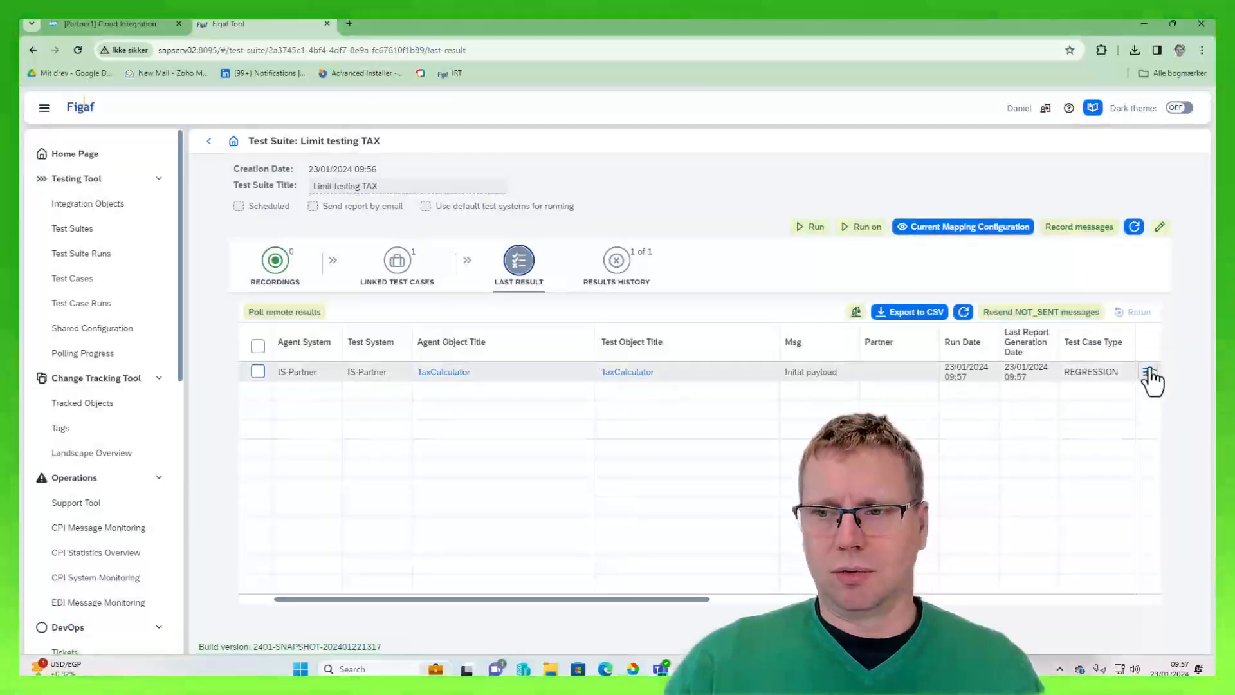
pyautogui.click(1149, 378)
pyautogui.click(1097, 392)
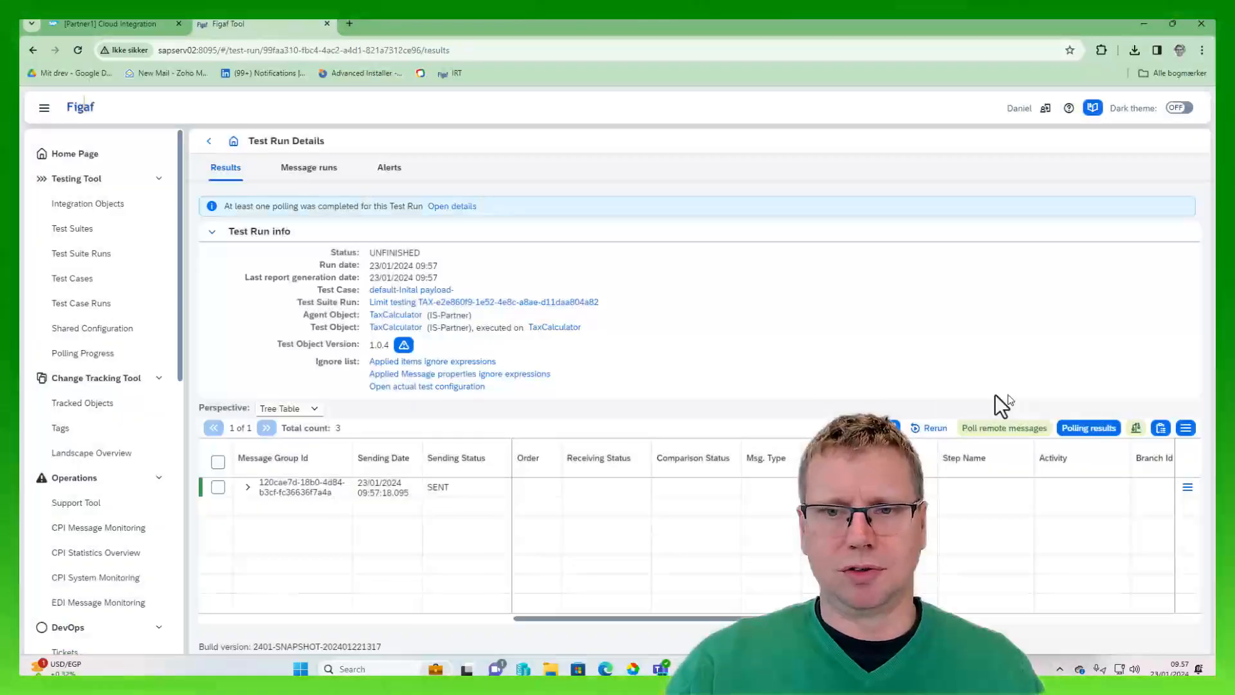
pyautogui.click(247, 487)
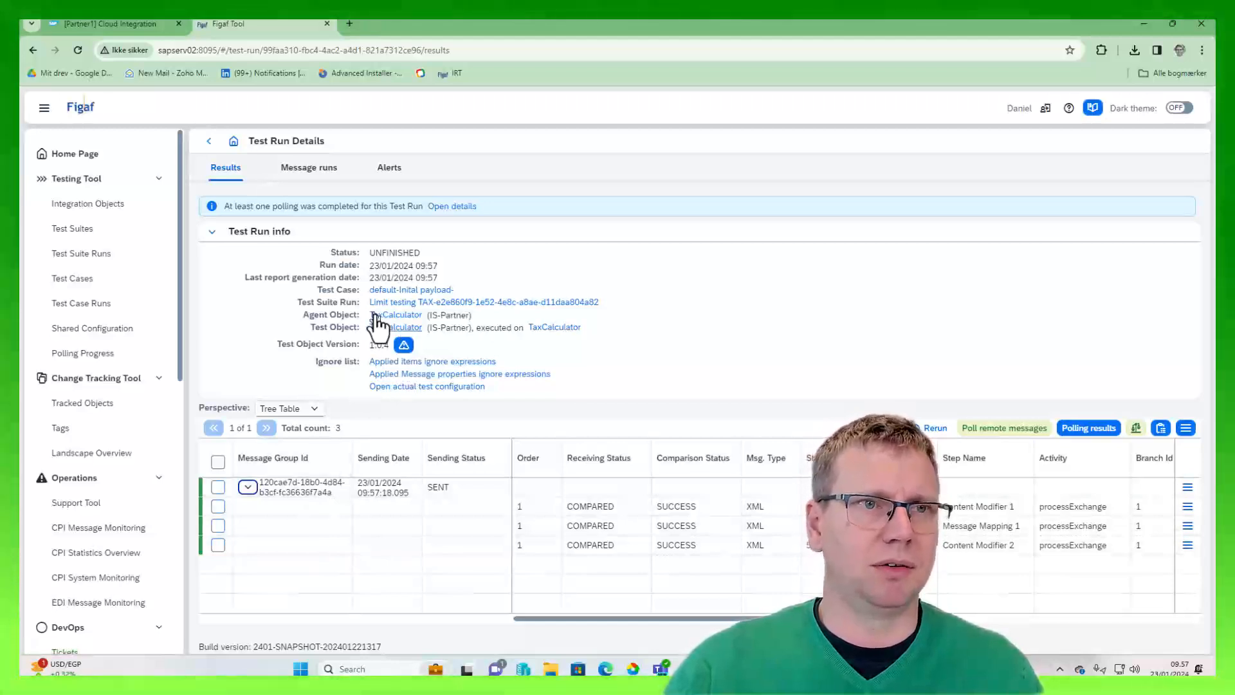
# - Switch to SAP Integration Suite and deploy the TaxCalculator iFlow
pyautogui.click(117, 19)
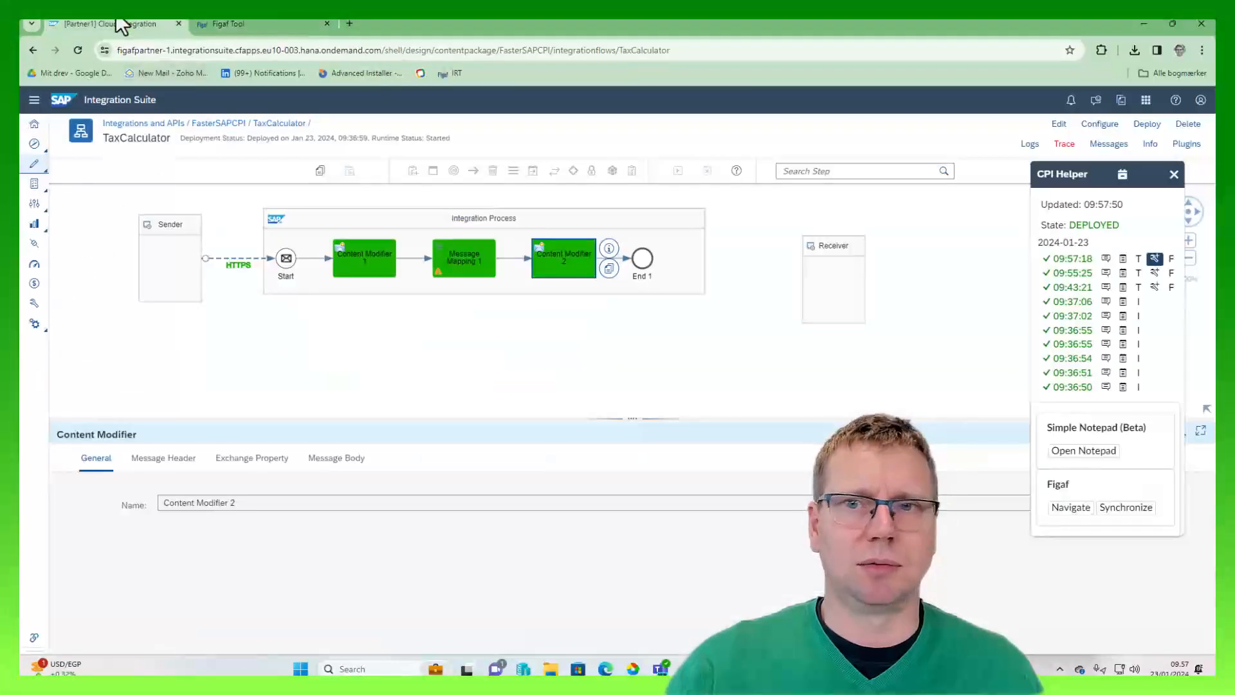
pyautogui.click(1157, 129)
pyautogui.click(637, 413)
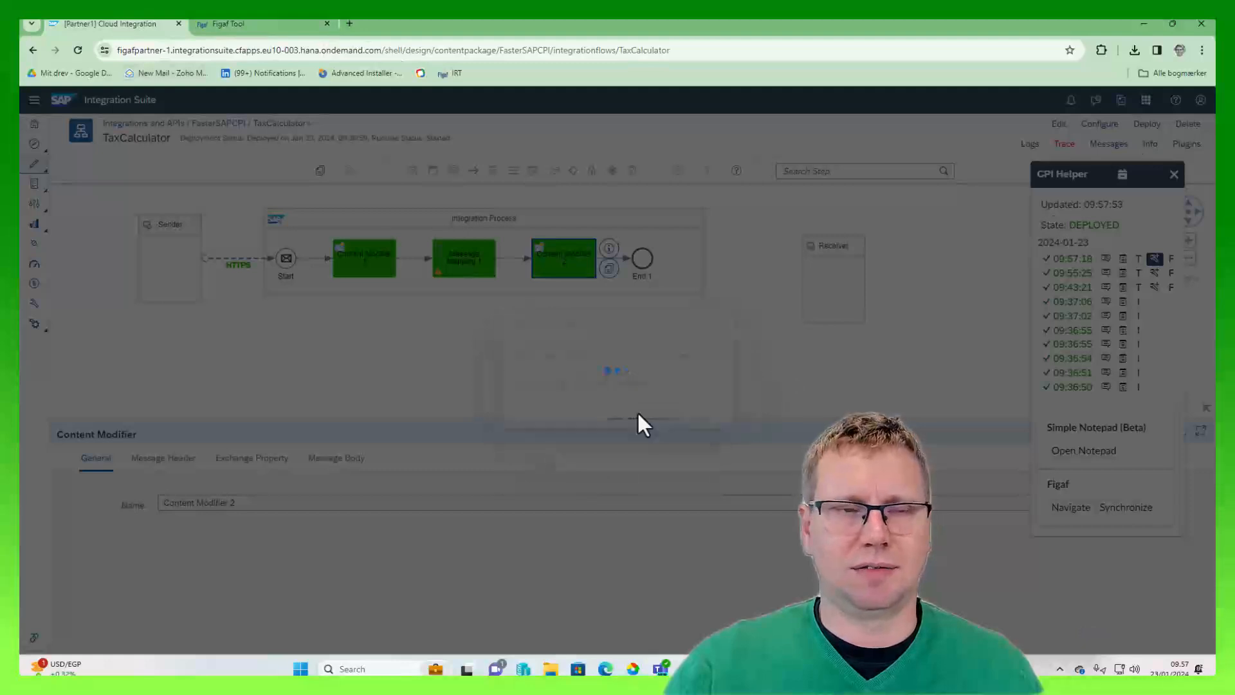
# - Switch back to Figaf and read the warning next to the test object version in the test run info
pyautogui.click(222, 23)
pyautogui.click(405, 346)
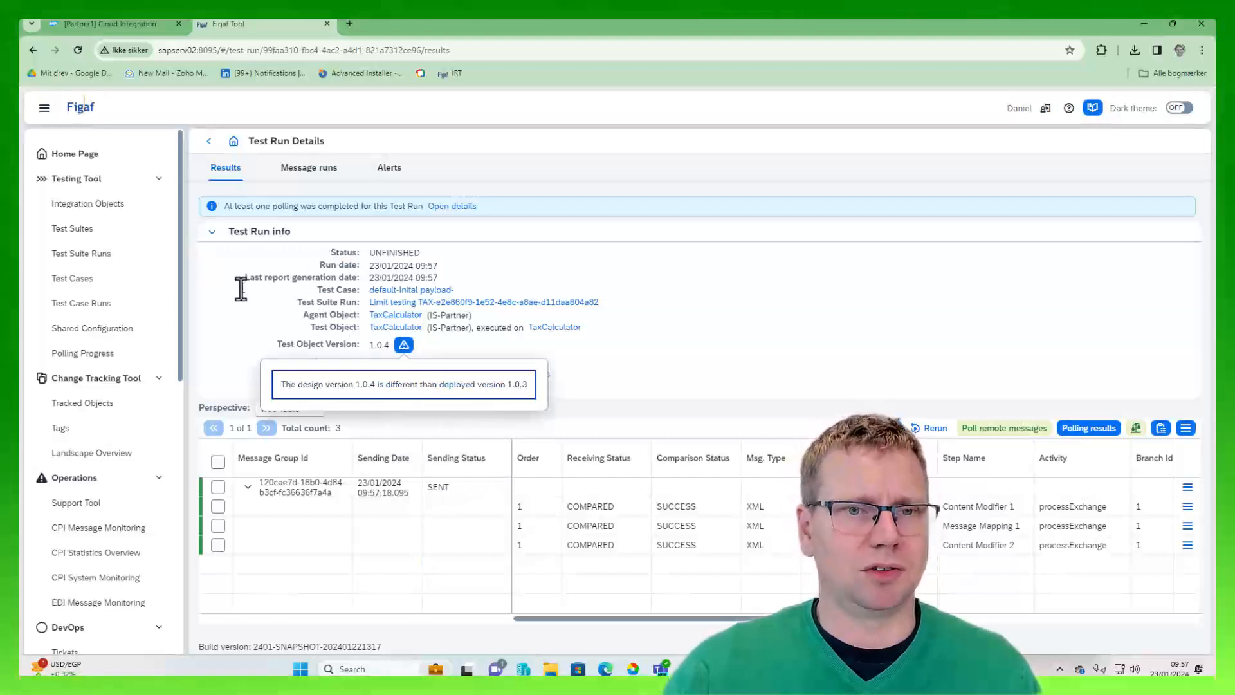
pyautogui.click(427, 346)
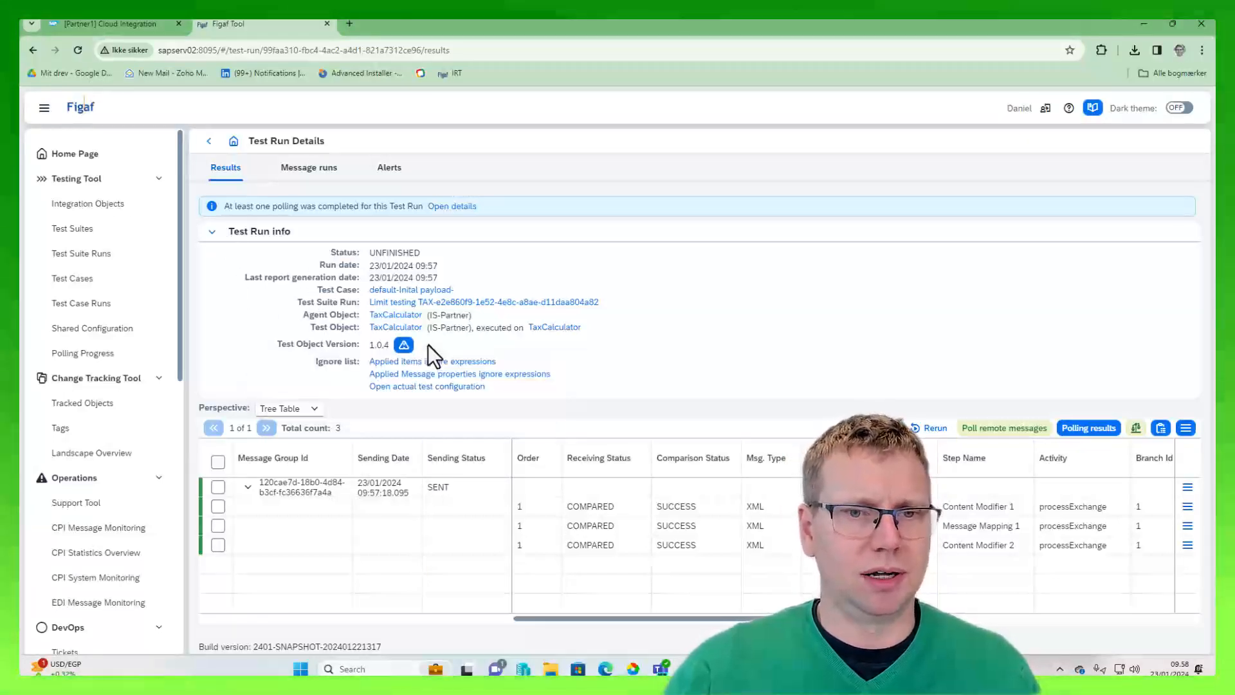
# - Return to the Limit testing TAX suite and run it again
pyautogui.click(208, 141)
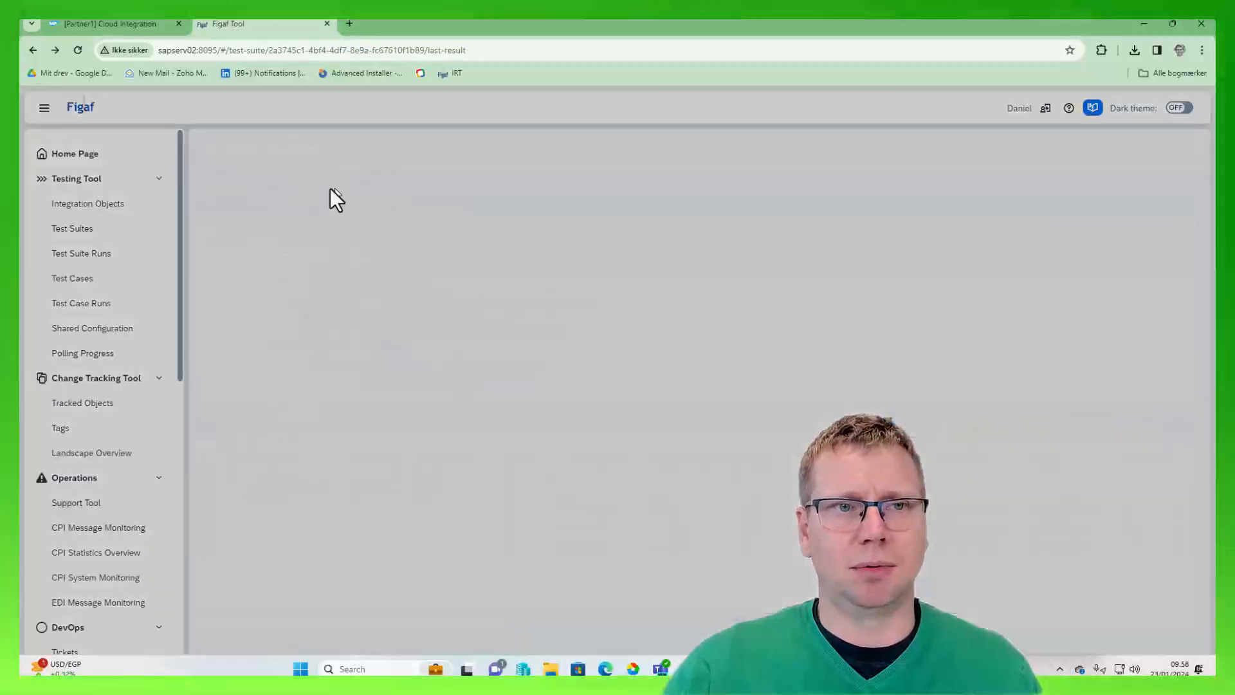
pyautogui.click(812, 226)
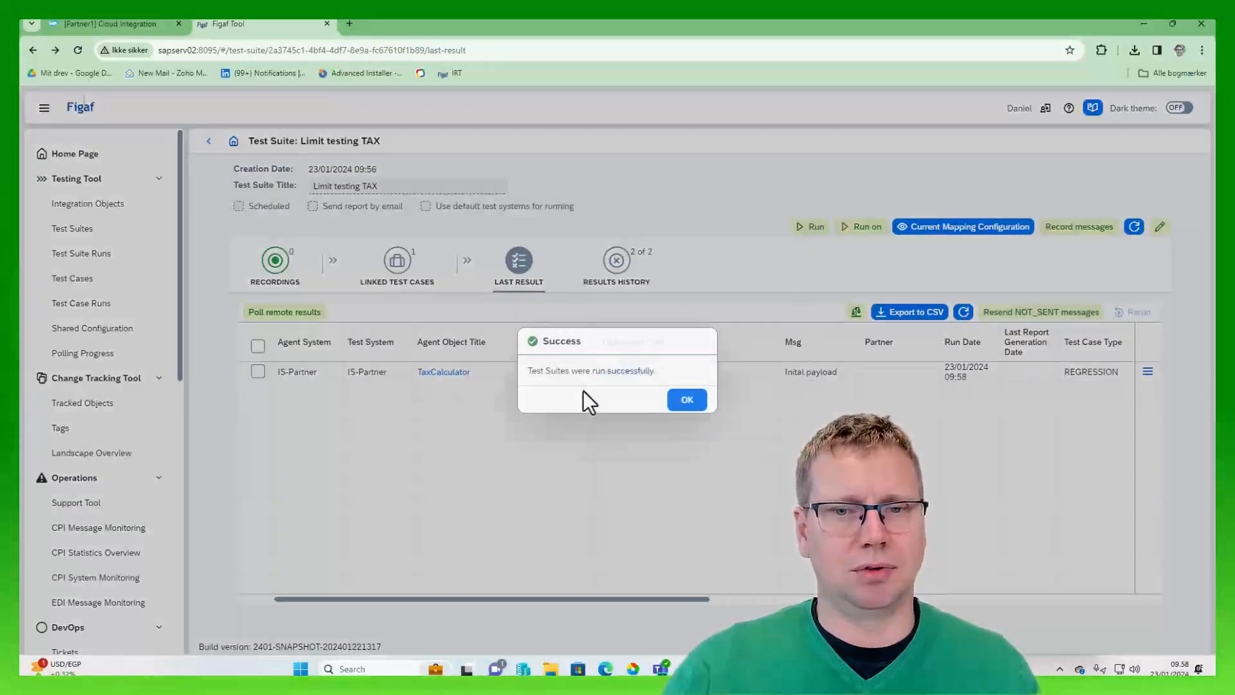
pyautogui.click(686, 400)
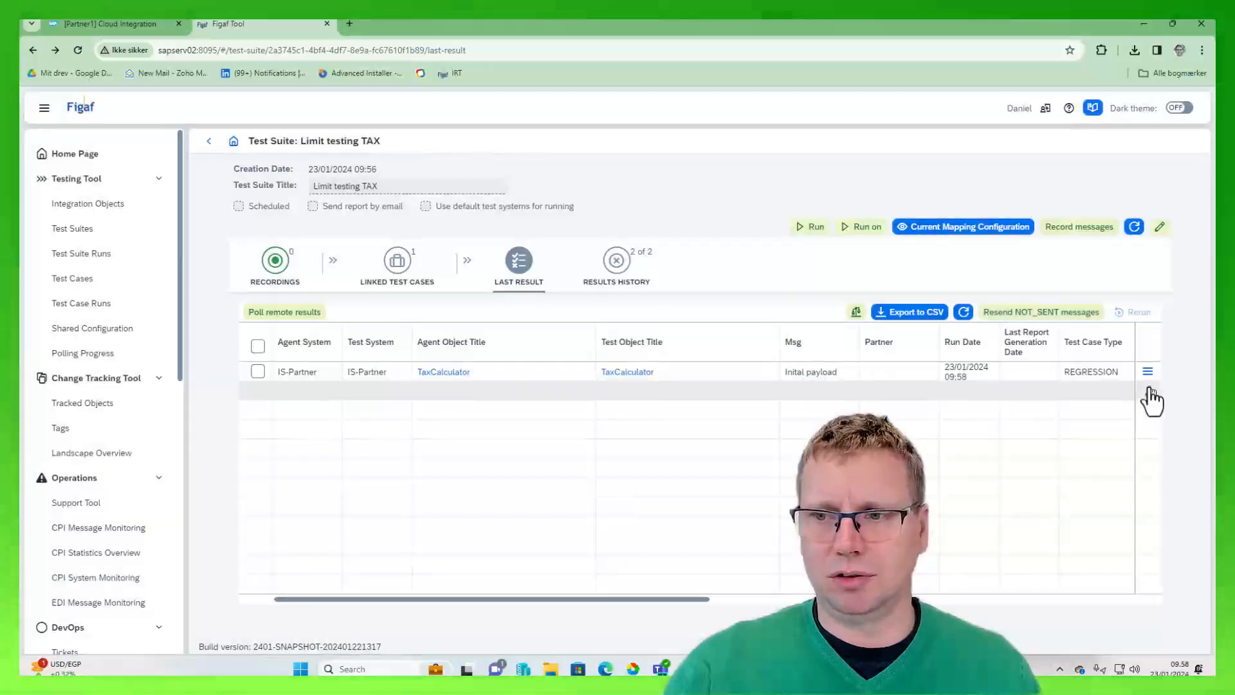
# - Open the details of the newest TaxCalculator test run and refresh its comparison results
pyautogui.click(1148, 371)
pyautogui.click(1115, 391)
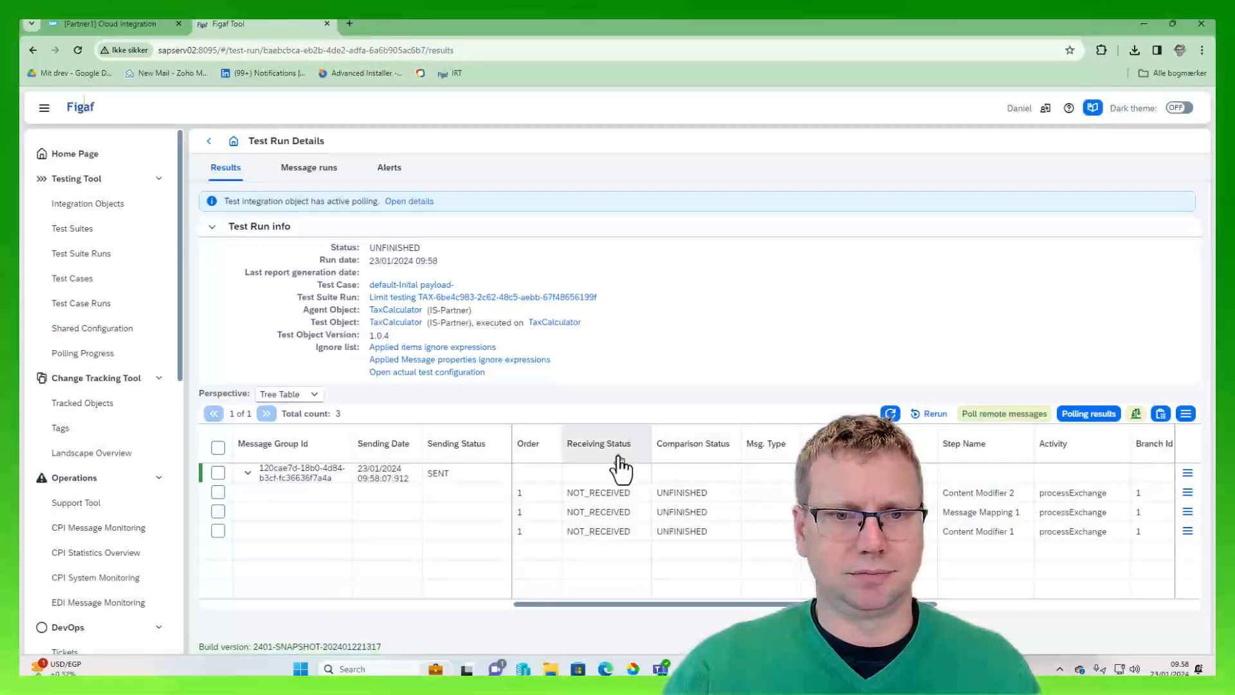
pyautogui.click(892, 414)
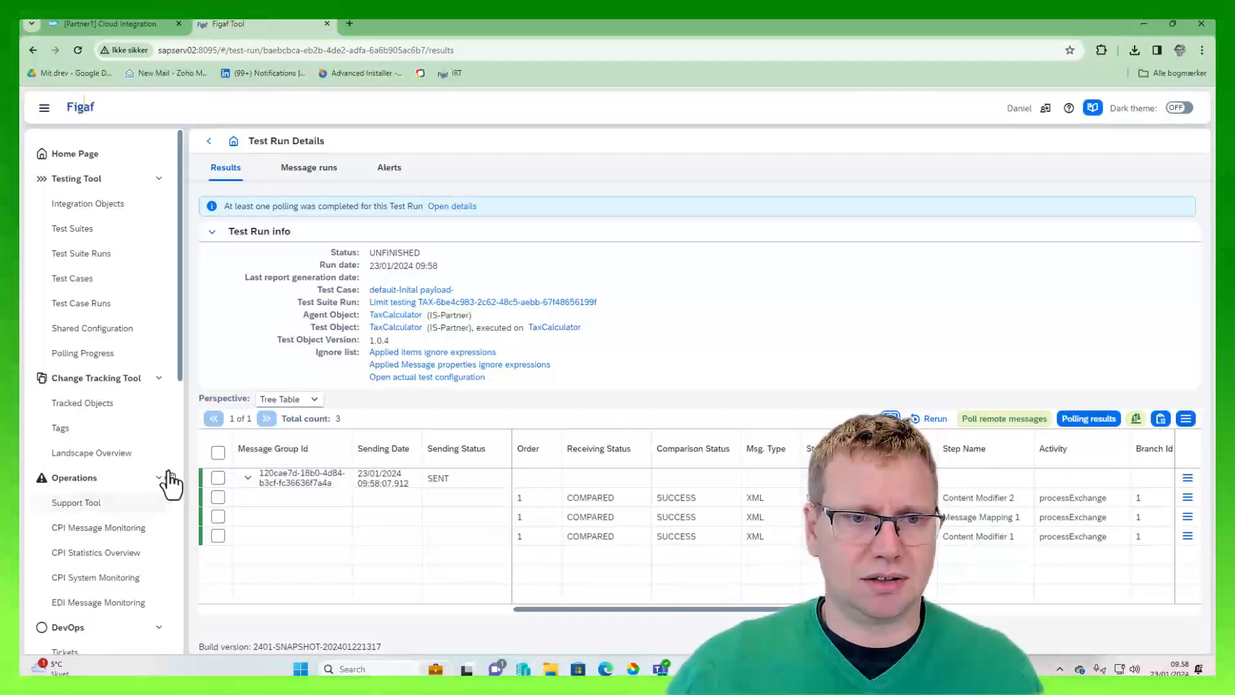
# - Extract the source data of all results in this test run as a test case linked to the existing Limit testing TAX suite
pyautogui.click(218, 454)
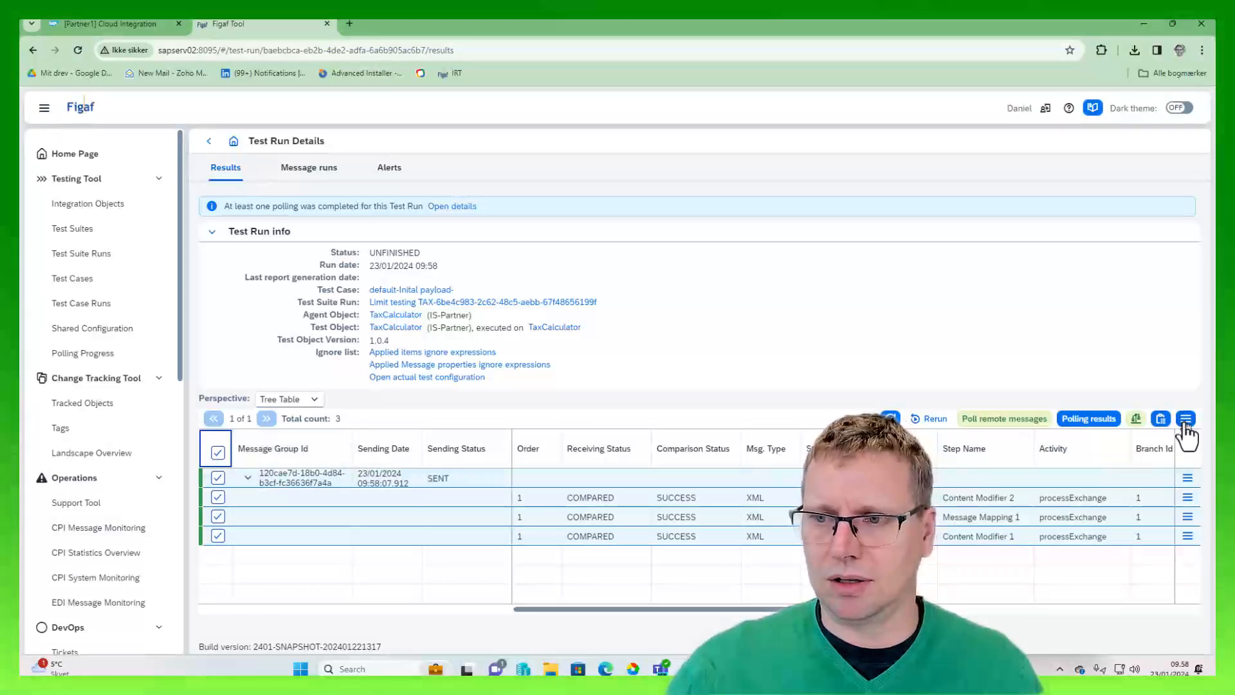
pyautogui.click(1184, 428)
pyautogui.click(1136, 459)
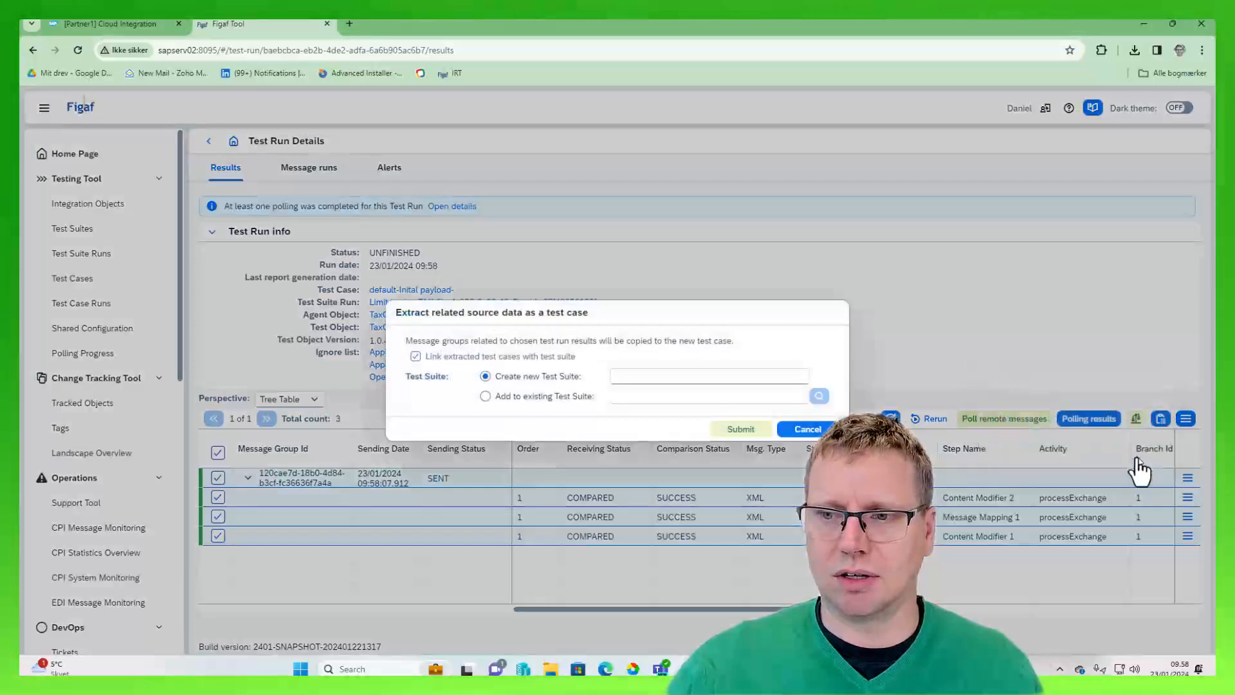
pyautogui.click(761, 432)
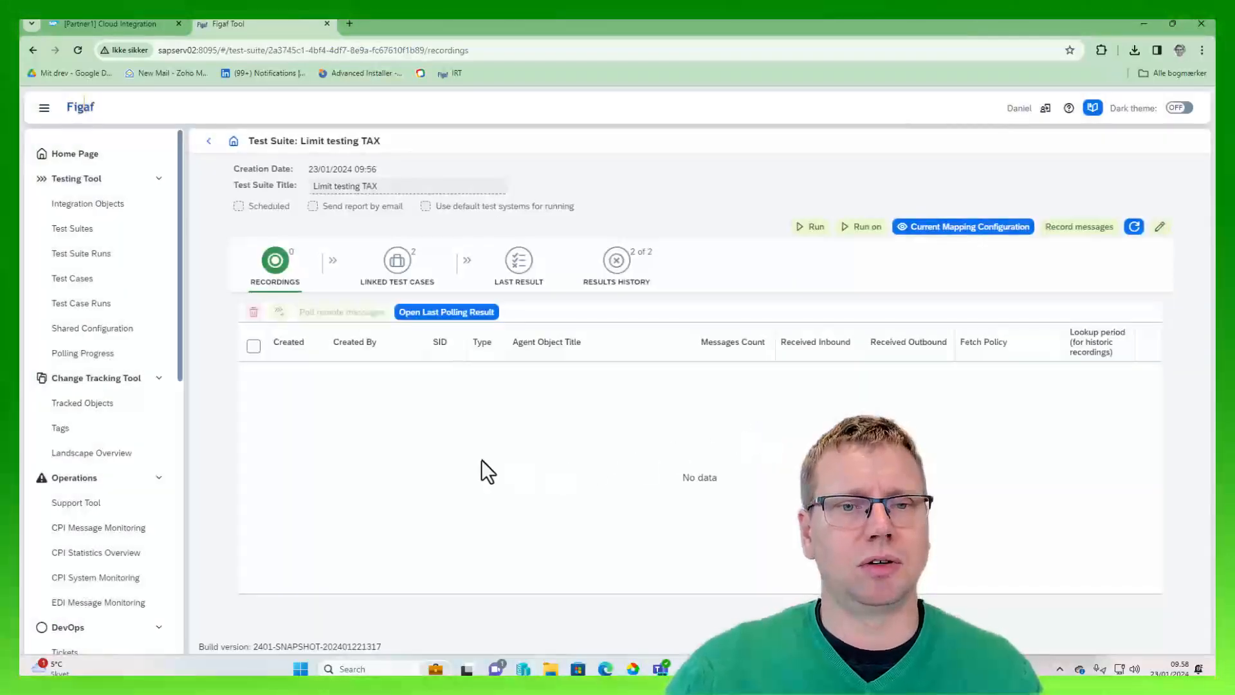
# - Open the extracted projection test case, set both its title and message to "Test with ID 100" and save it
pyautogui.click(383, 291)
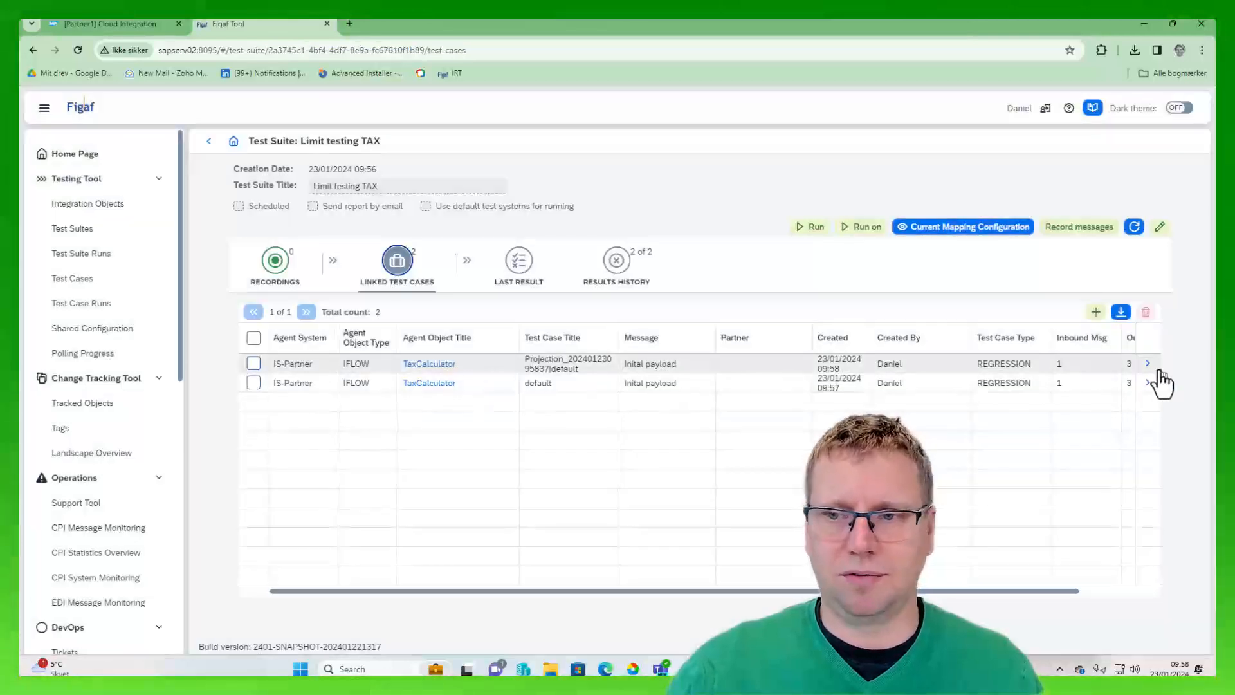
pyautogui.click(1147, 364)
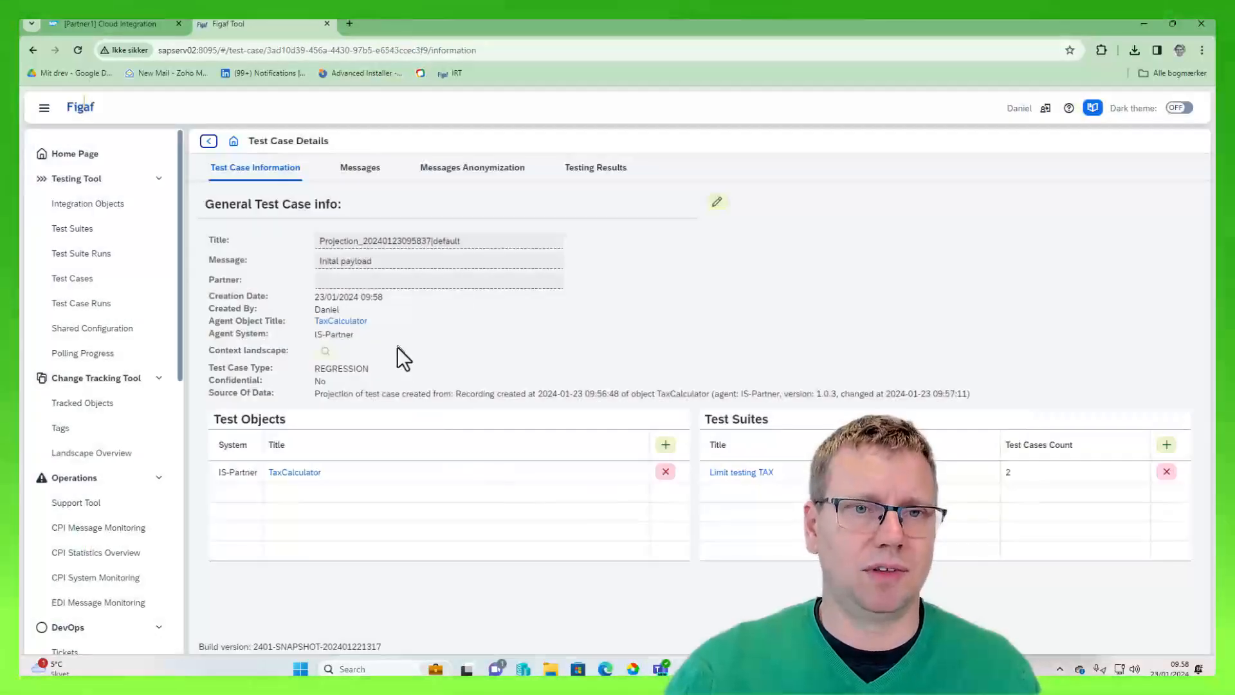
pyautogui.click(717, 202)
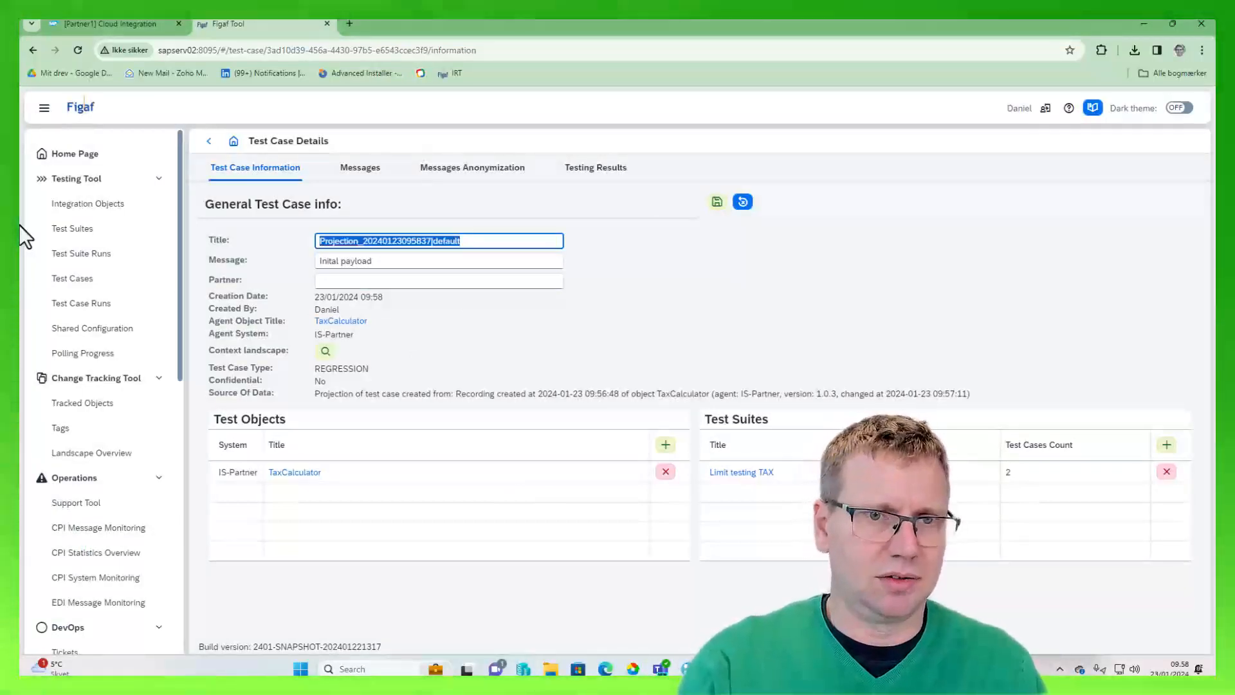
pyautogui.write('Test ')
pyautogui.write('with')
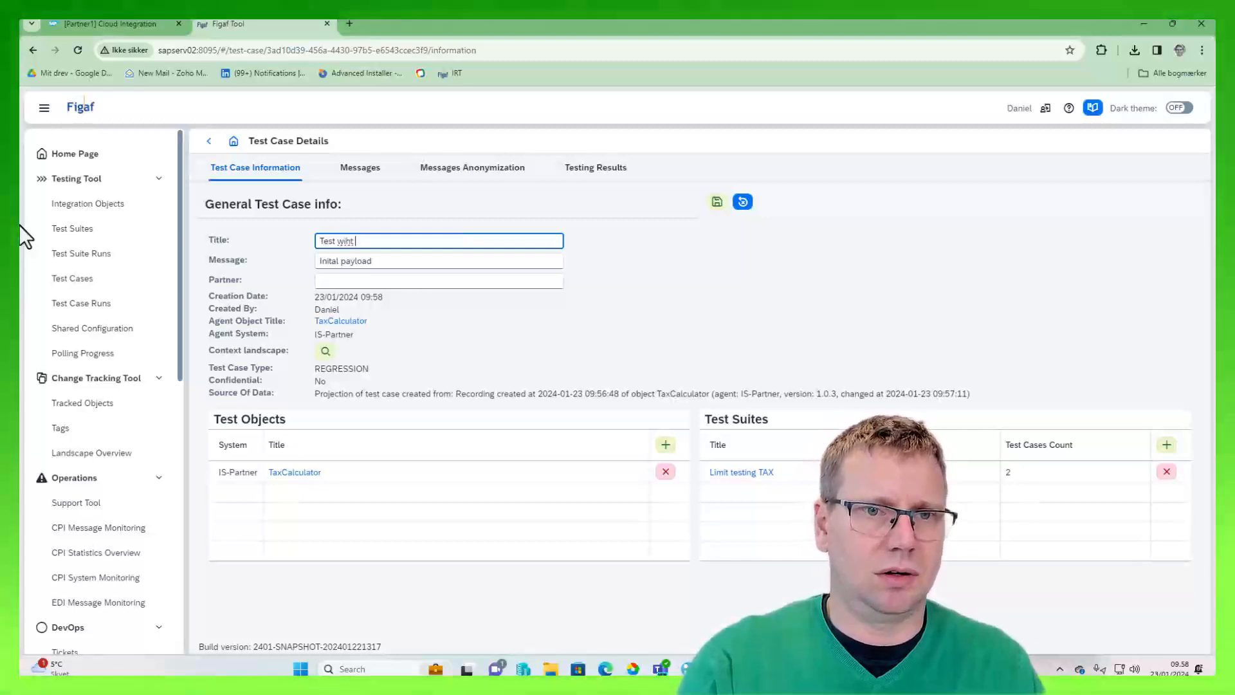
pyautogui.write(' ID ')
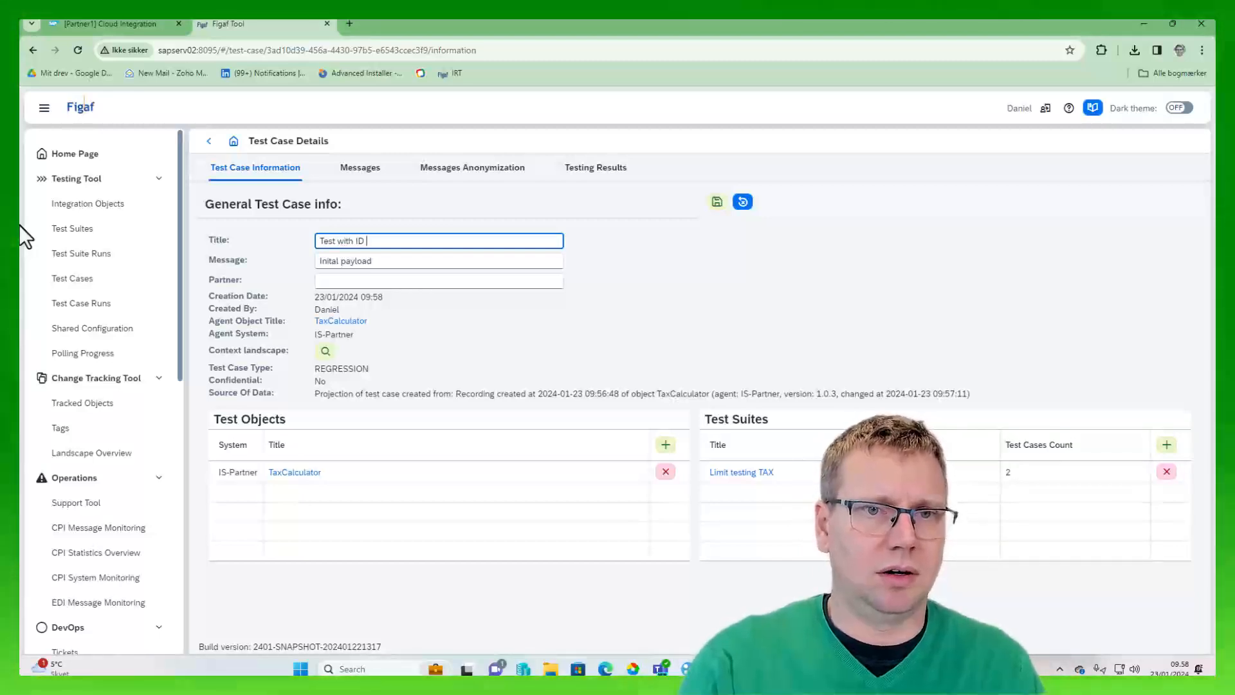
pyautogui.write('100')
pyautogui.hotkey('ctrl', 'a')
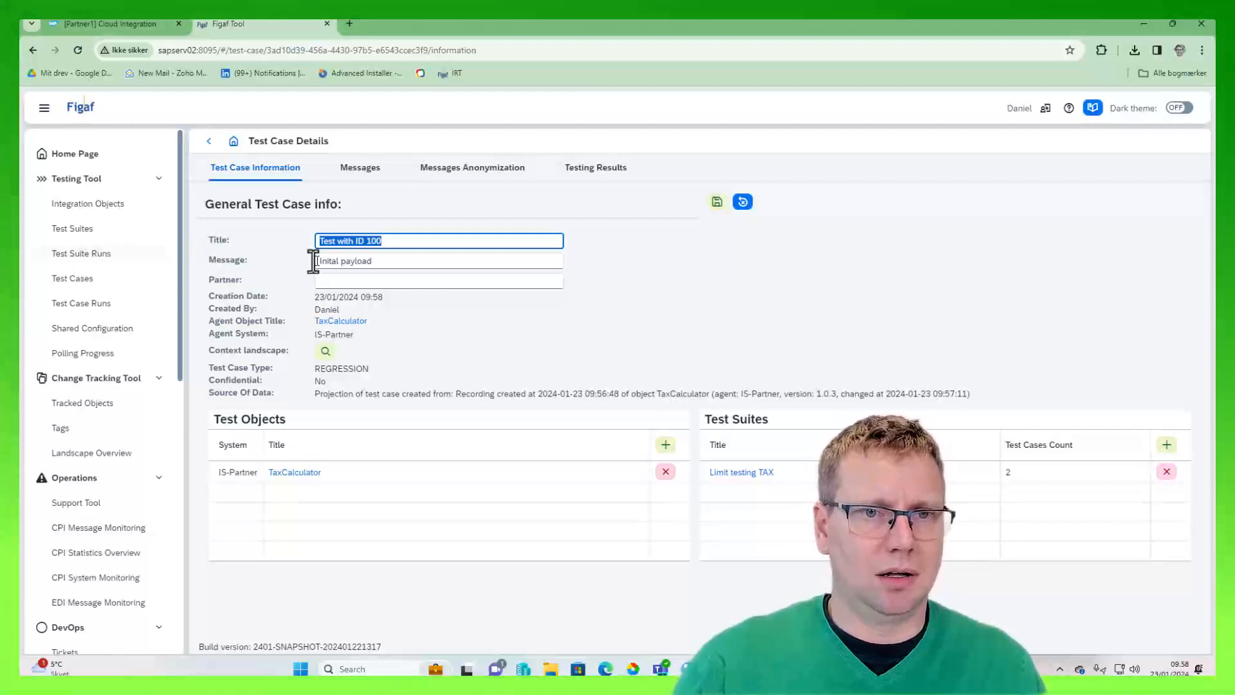
pyautogui.click(412, 264)
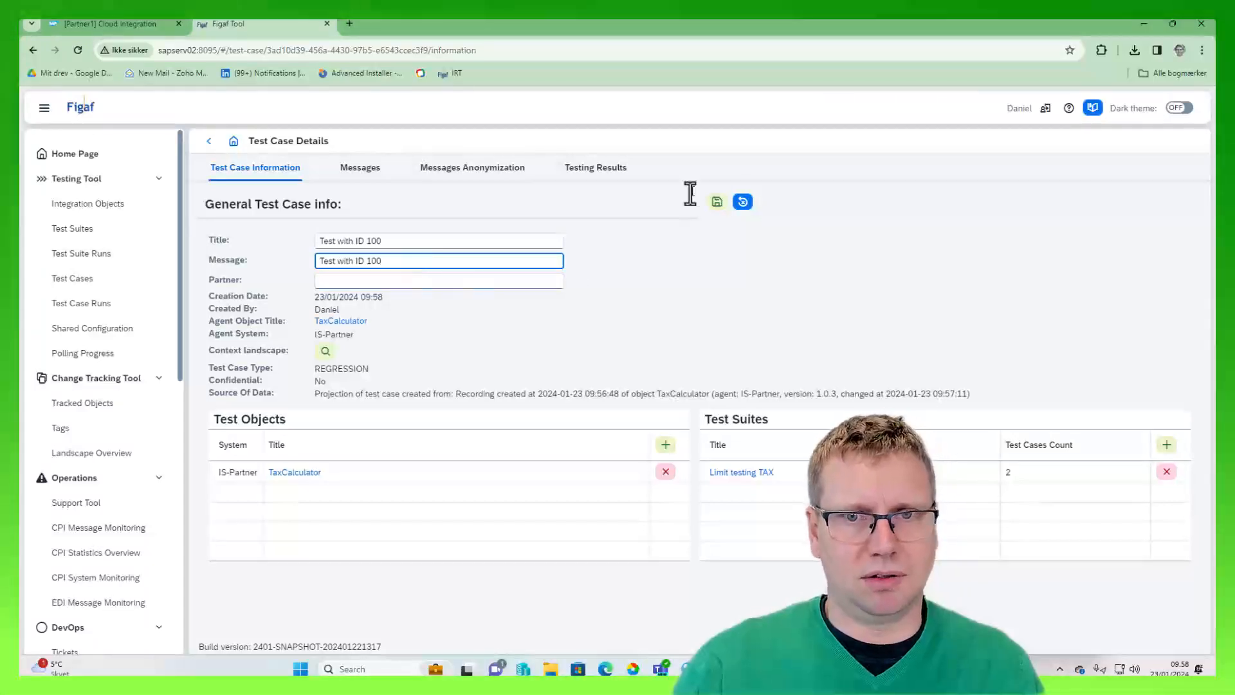
pyautogui.click(716, 202)
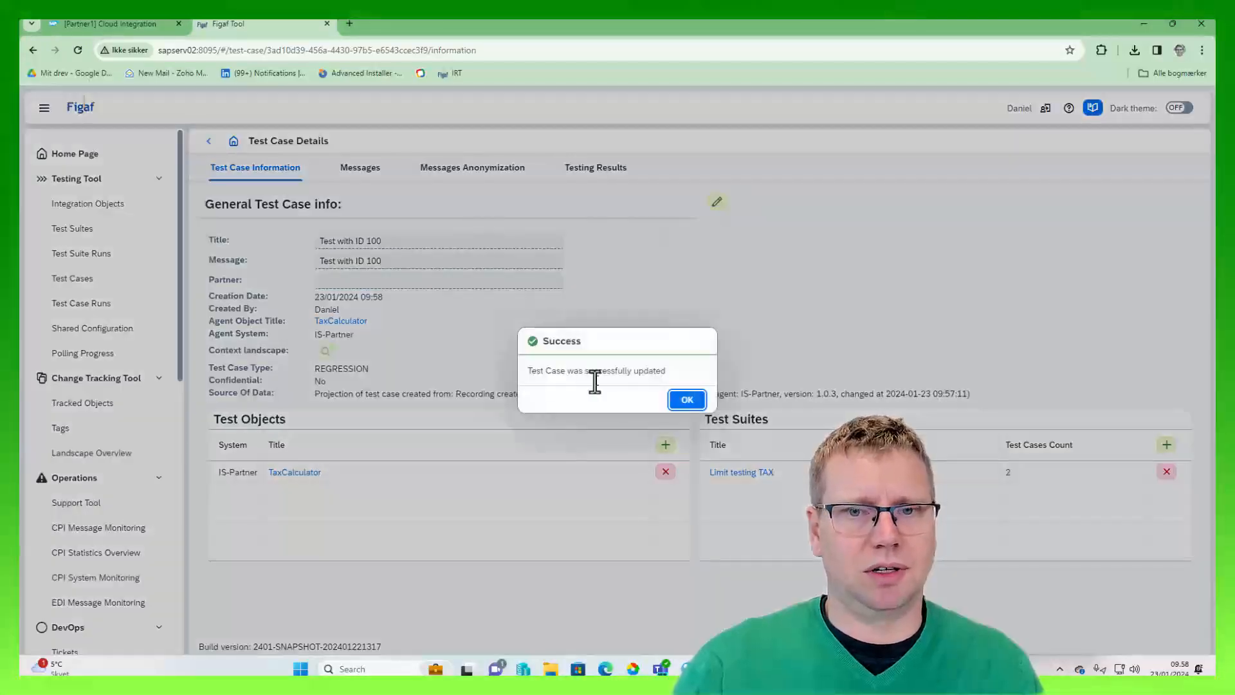
pyautogui.click(689, 401)
# - Open the inbound HTTPS message of this test case for editing and delete the first two order lines from its payload
pyautogui.click(361, 166)
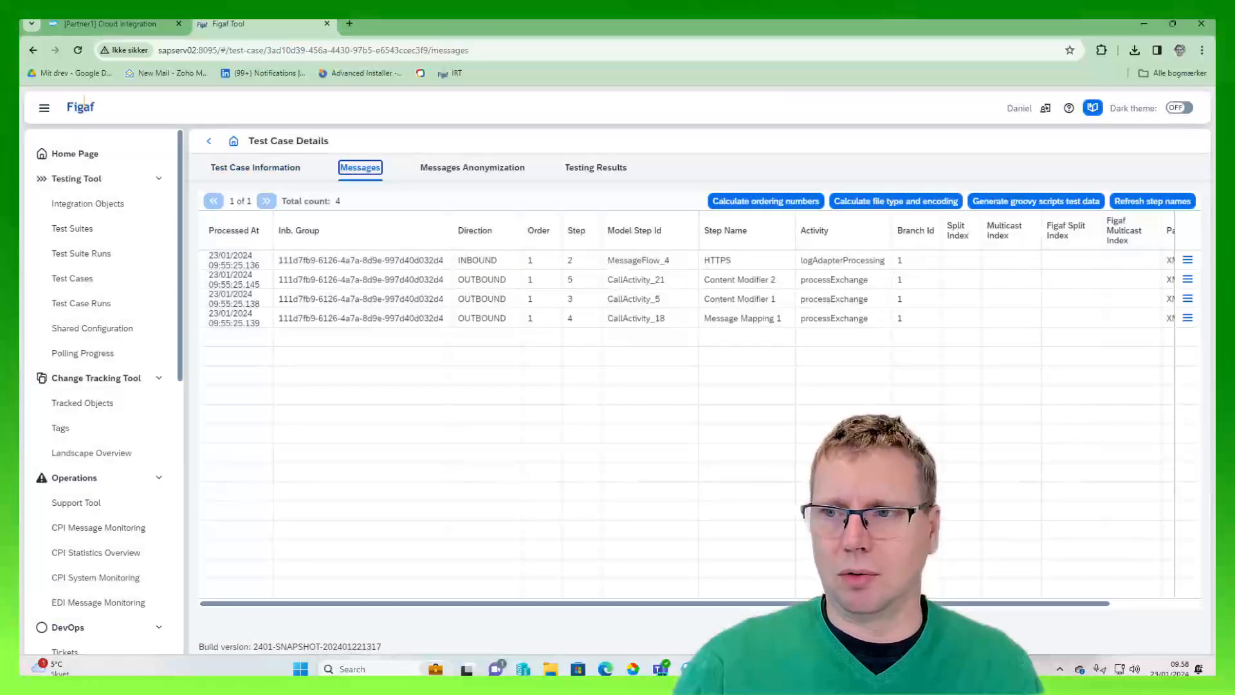
pyautogui.click(1186, 260)
pyautogui.click(1093, 201)
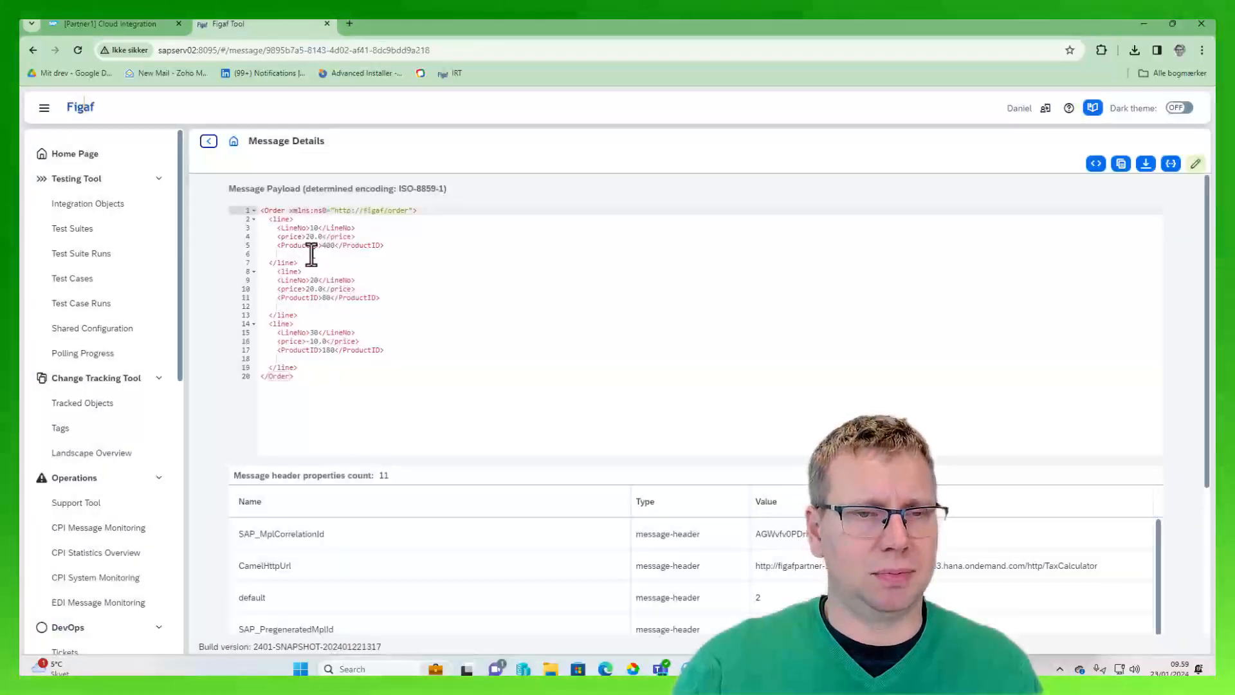
pyautogui.moveTo(308, 315); pyautogui.dragTo(247, 221)
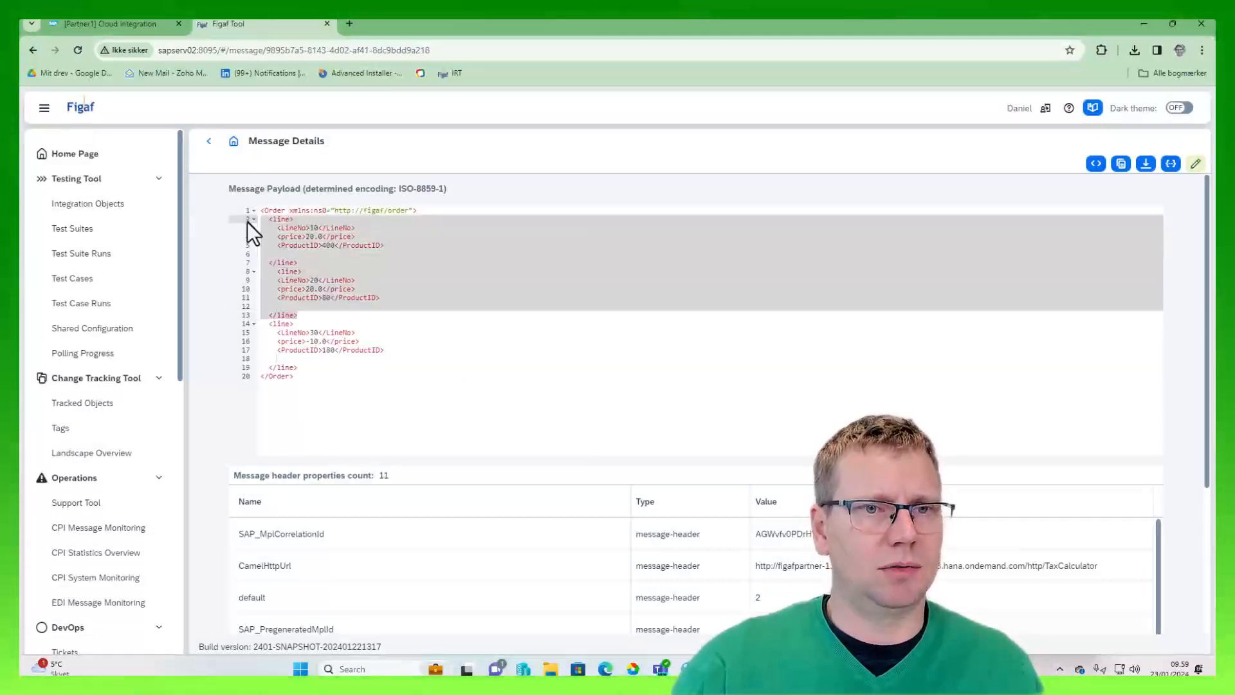
pyautogui.click(1194, 164)
pyautogui.moveTo(311, 314)
pyautogui.mouseDown()
pyautogui.moveTo(283, 311)
pyautogui.moveTo(227, 218)
pyautogui.mouseUp()
pyautogui.press('Delete')
# - Set the remaining order line's price to 10.0 and its ProductID to 100, and save the message
pyautogui.press('Down')
pyautogui.hotkey('ctrl', 'Right')
pyautogui.hotkey('ctrl', 'Right')
pyautogui.hotkey('ctrl', 'Right')
pyautogui.press('Down')
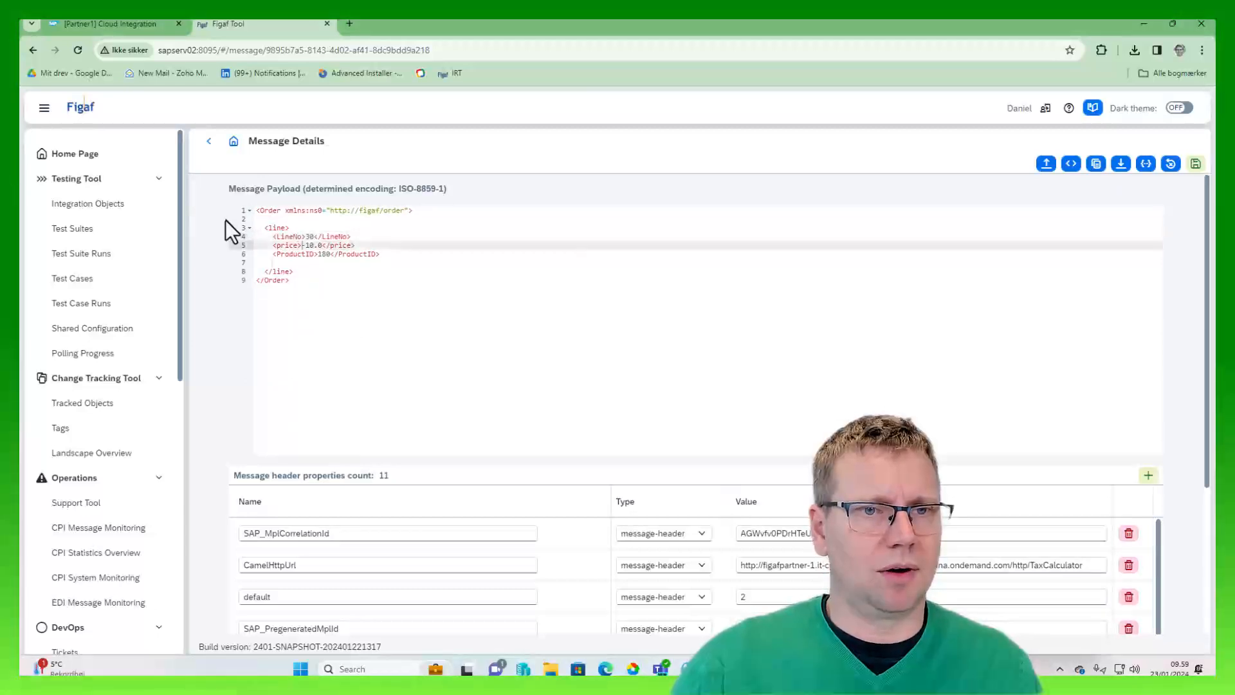
pyautogui.press('Delete')
pyautogui.press('Down')
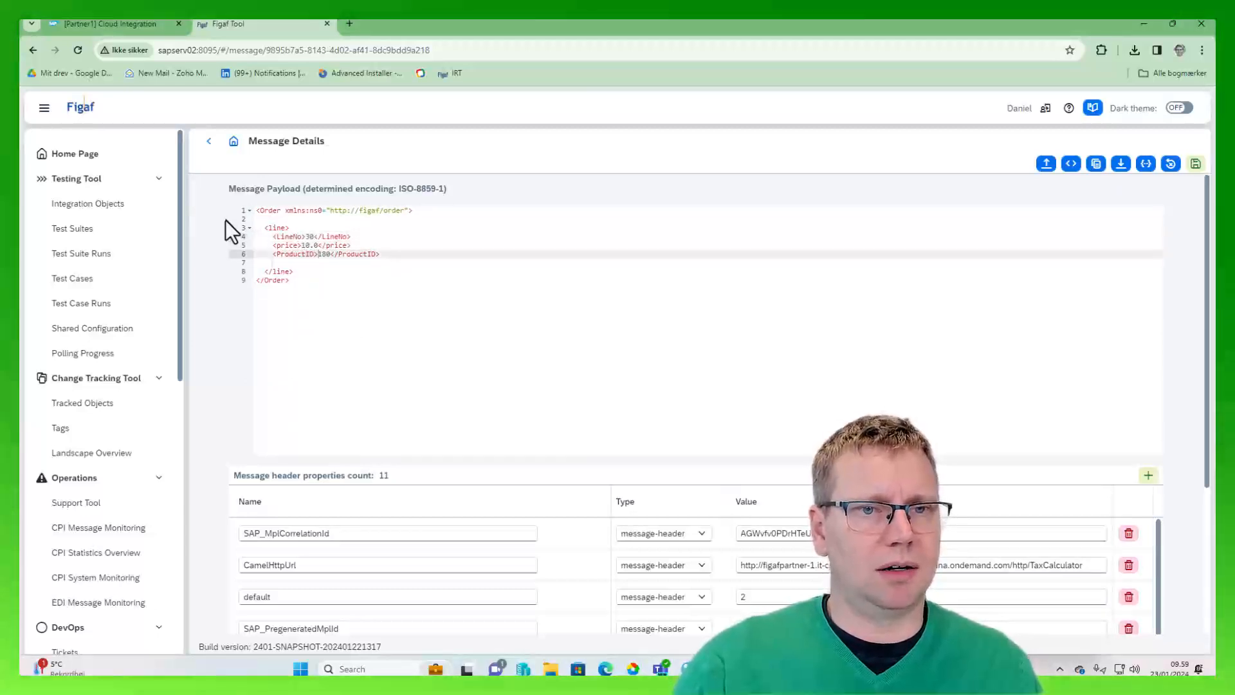
pyautogui.press('Right')
pyautogui.press('Delete')
pyautogui.write('0')
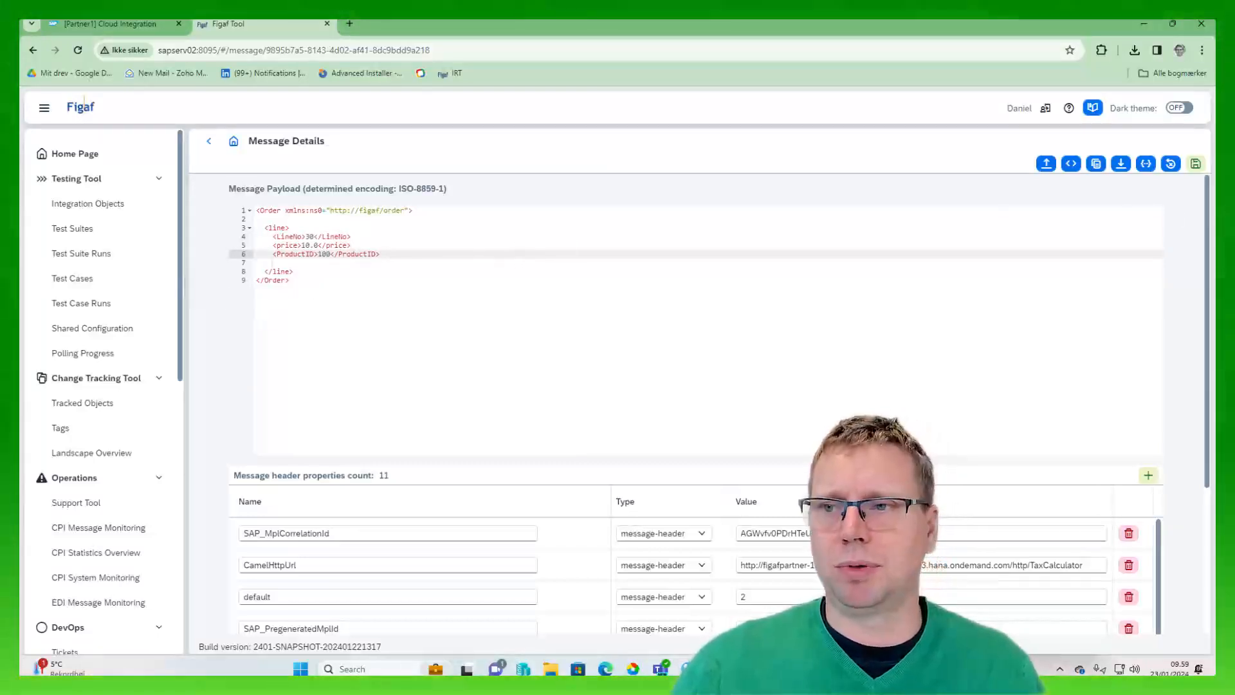
pyautogui.click(1196, 164)
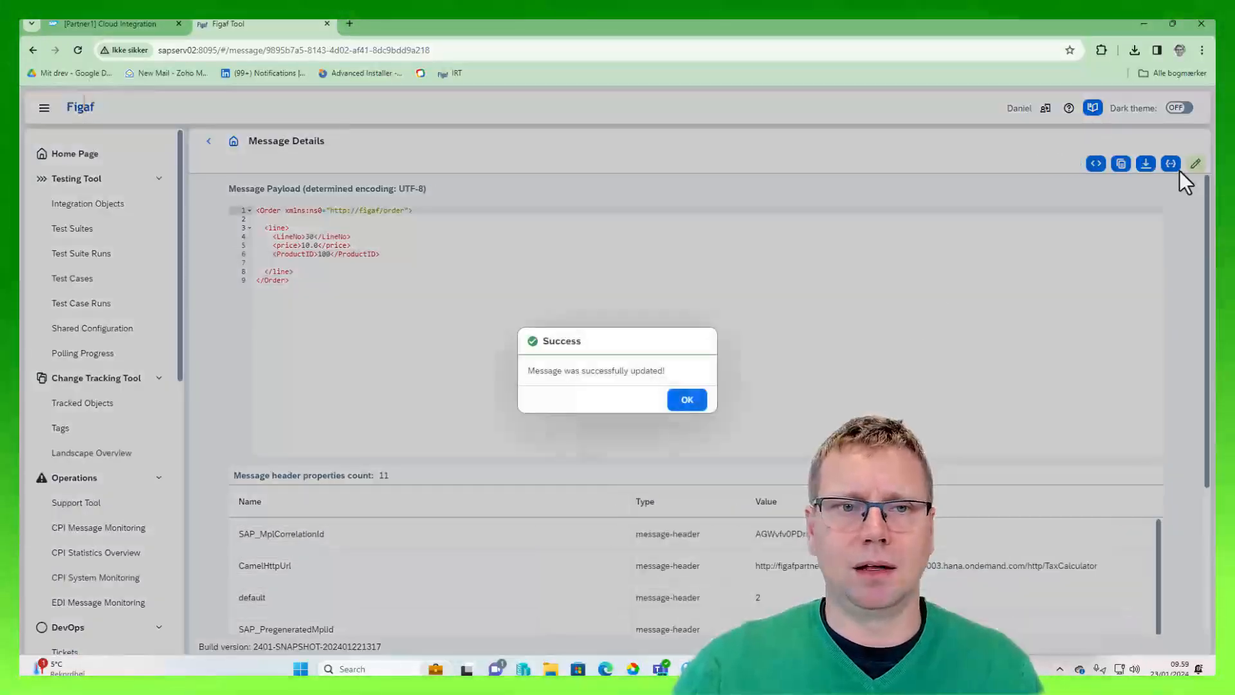
pyautogui.click(681, 401)
# - Run the Test with ID 100 test case and refresh the comparison results of its test run
pyautogui.click(210, 142)
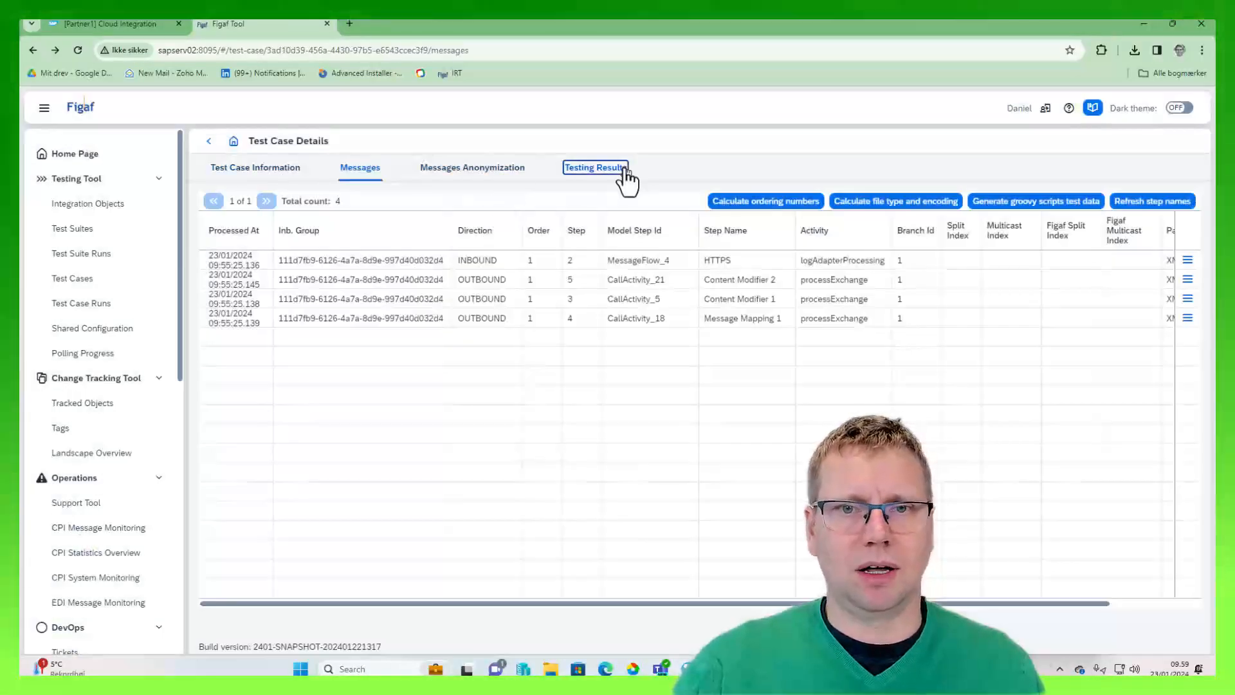
pyautogui.click(623, 169)
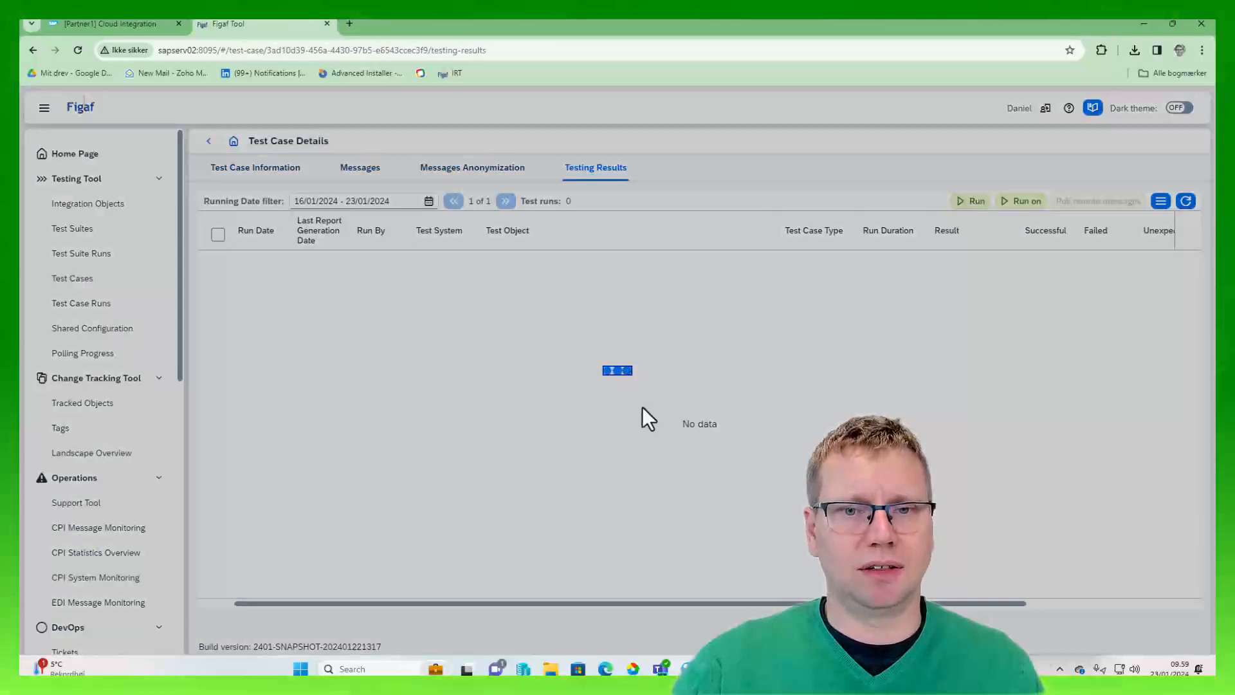
pyautogui.click(673, 395)
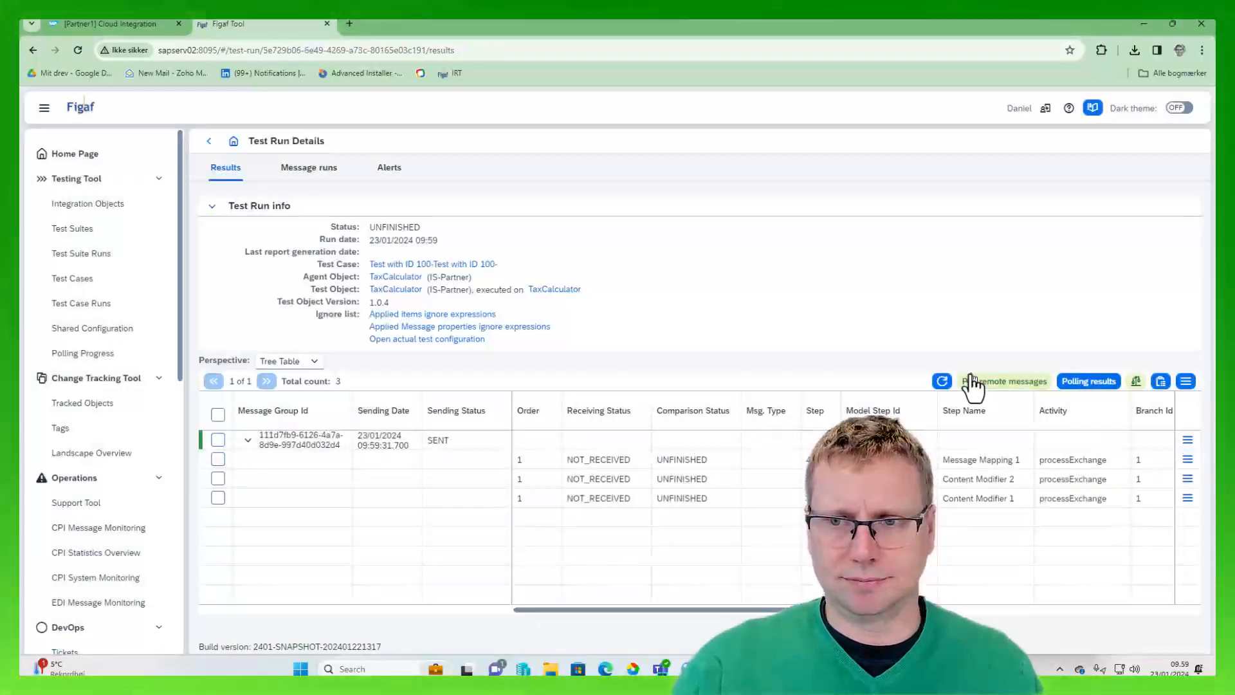
pyautogui.click(939, 380)
pyautogui.click(940, 401)
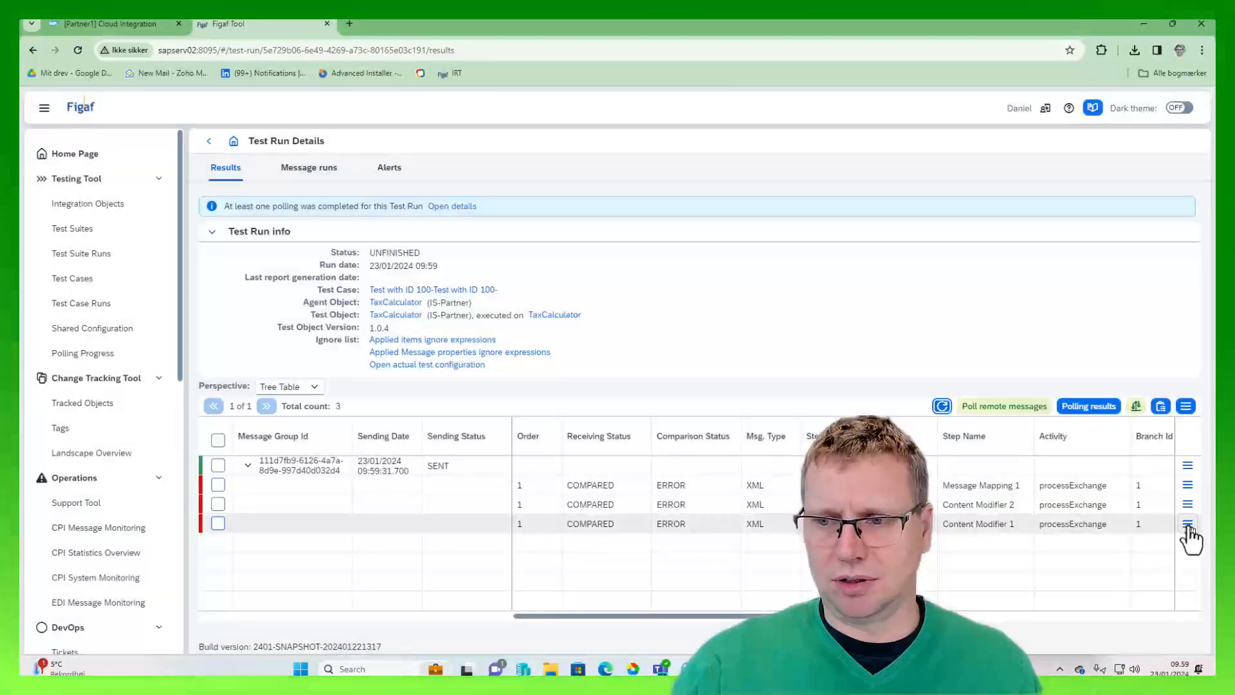
# - Compare the expected and actual payloads of the Content Modifier 1 and Content Modifier 2 results
pyautogui.click(1187, 526)
pyautogui.click(1117, 550)
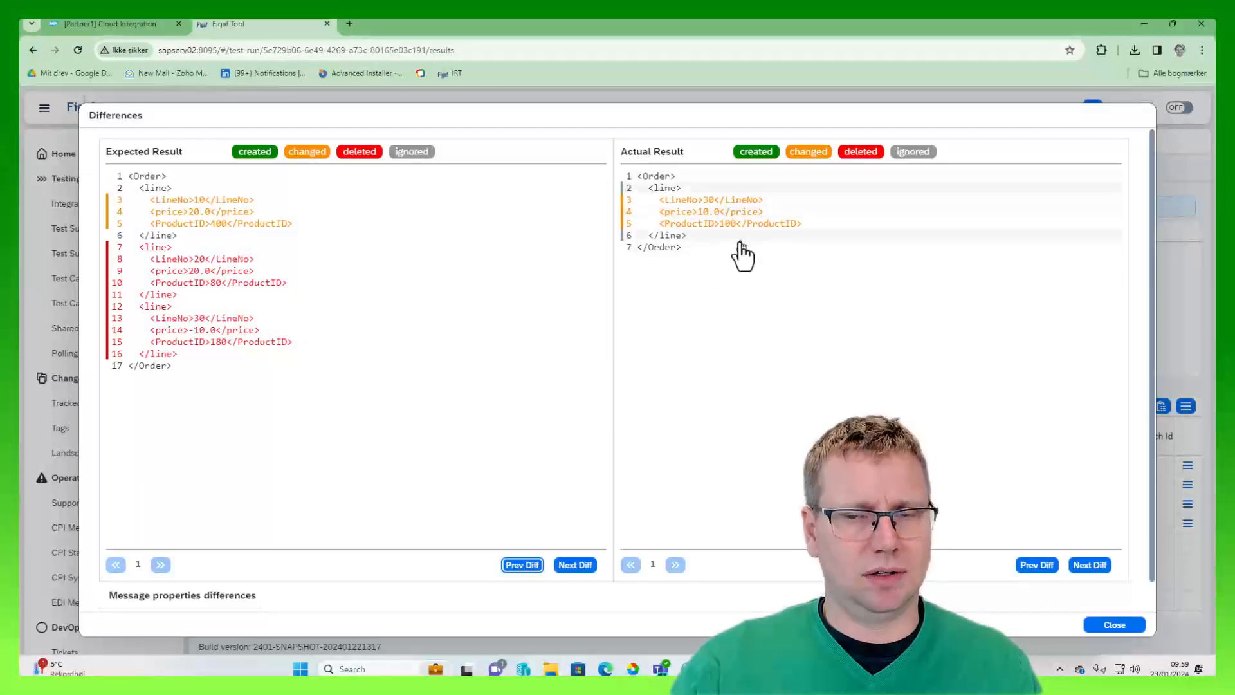
pyautogui.click(1115, 625)
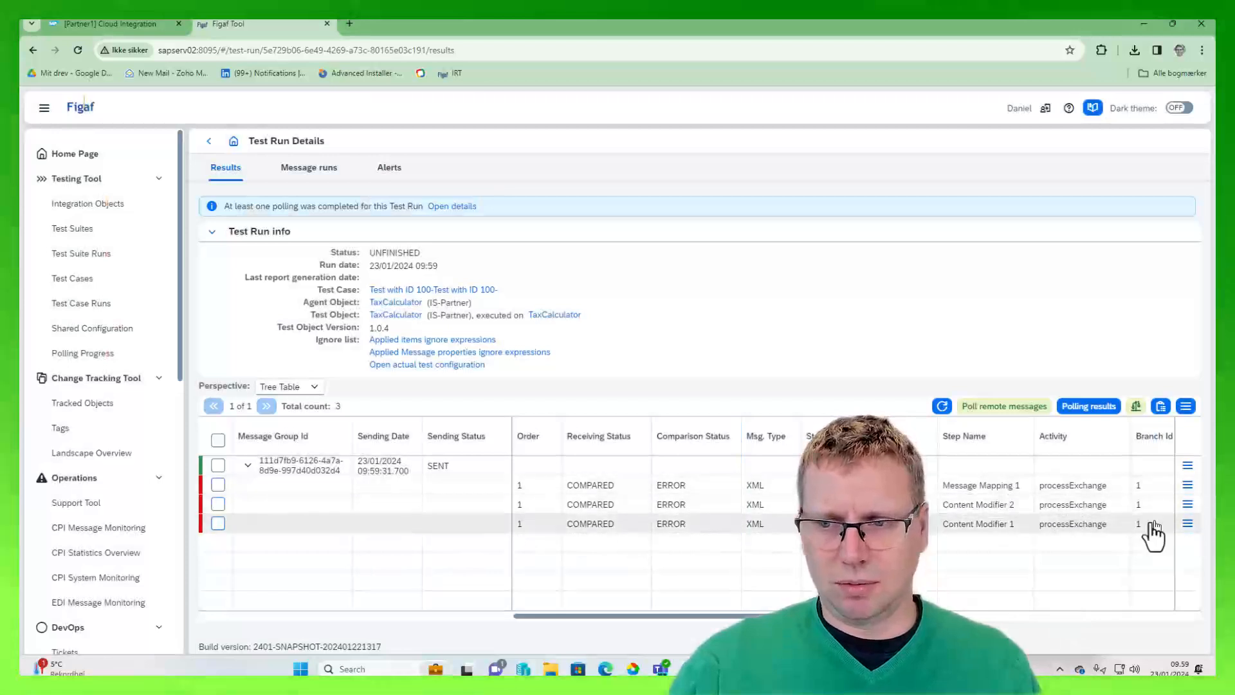
pyautogui.click(1188, 504)
pyautogui.click(1126, 513)
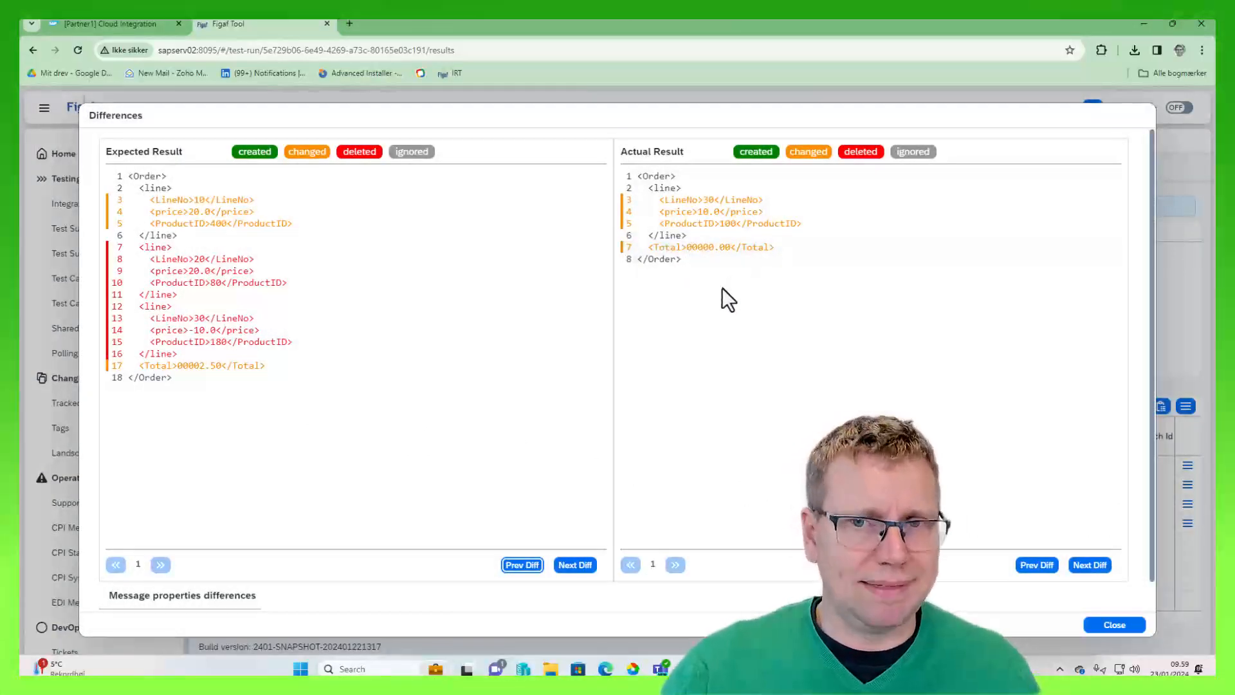
pyautogui.click(1109, 626)
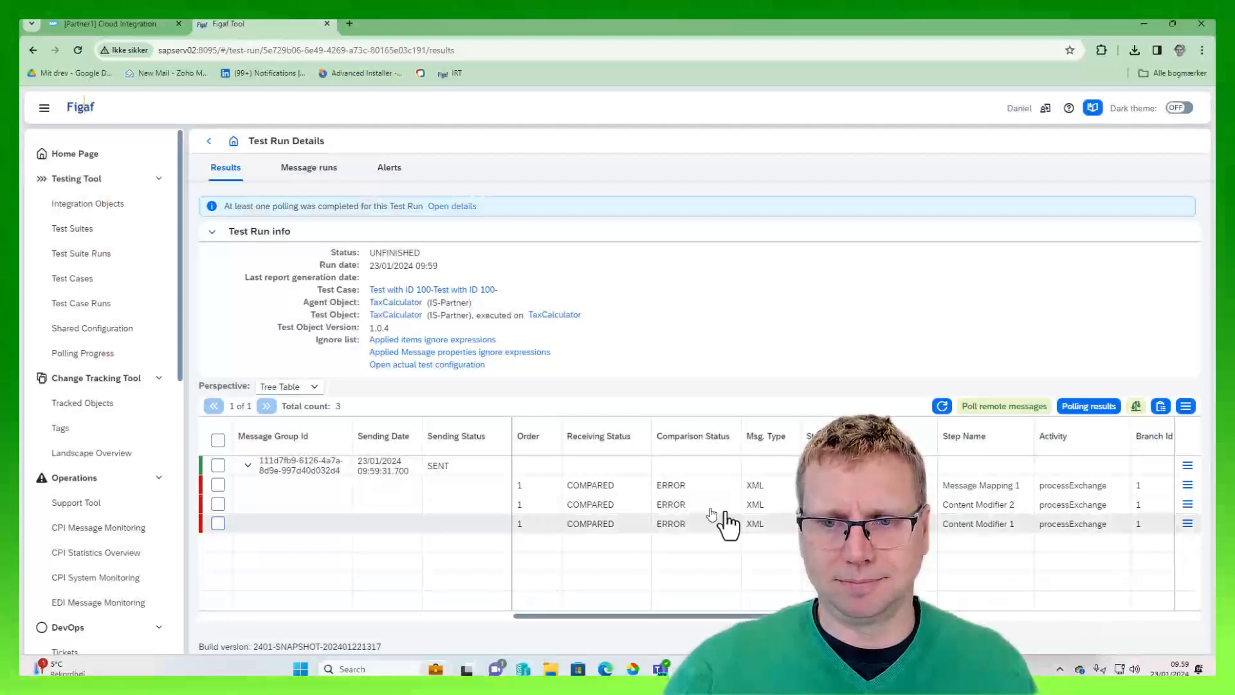
# - Update the test case using all results of this test run, dropping all old messages
pyautogui.click(218, 440)
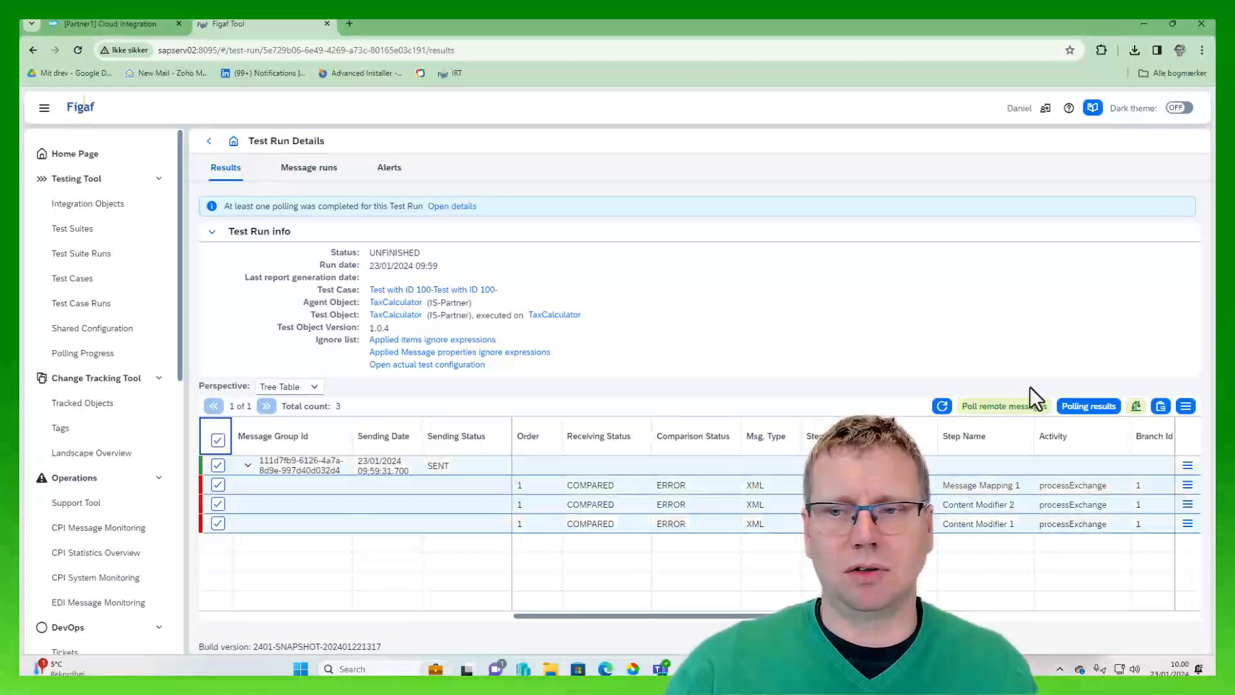
pyautogui.click(1186, 406)
pyautogui.click(1093, 426)
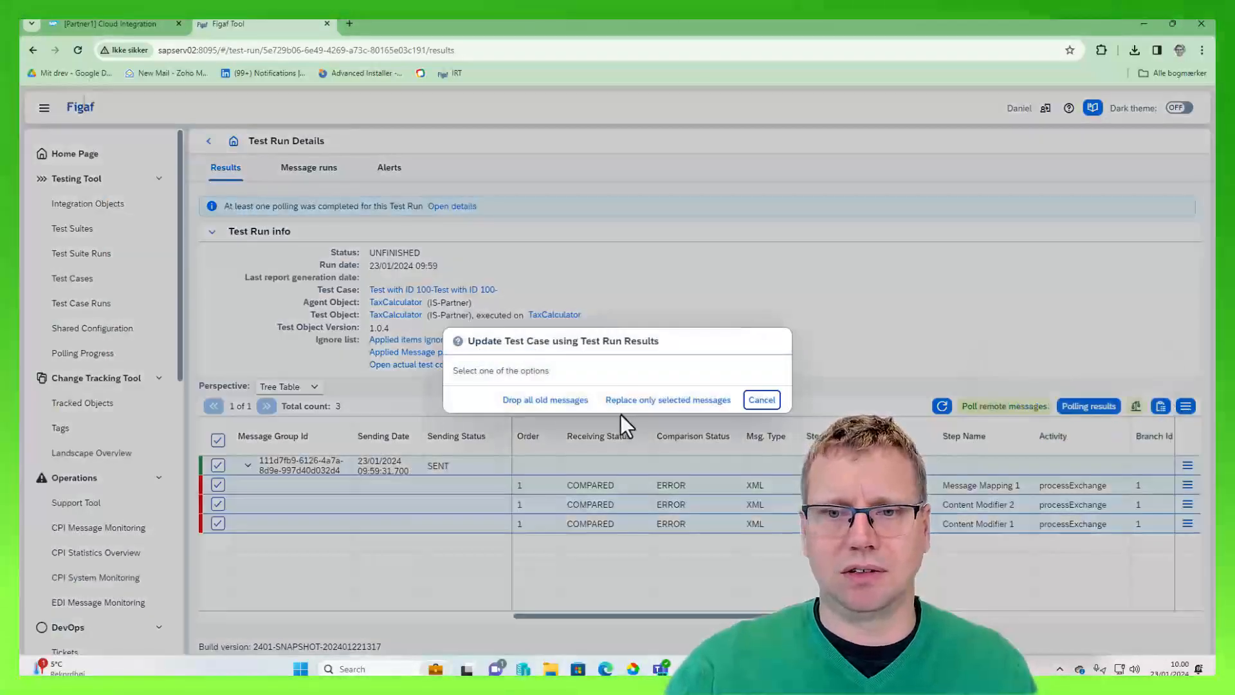
pyautogui.click(524, 400)
pyautogui.click(673, 405)
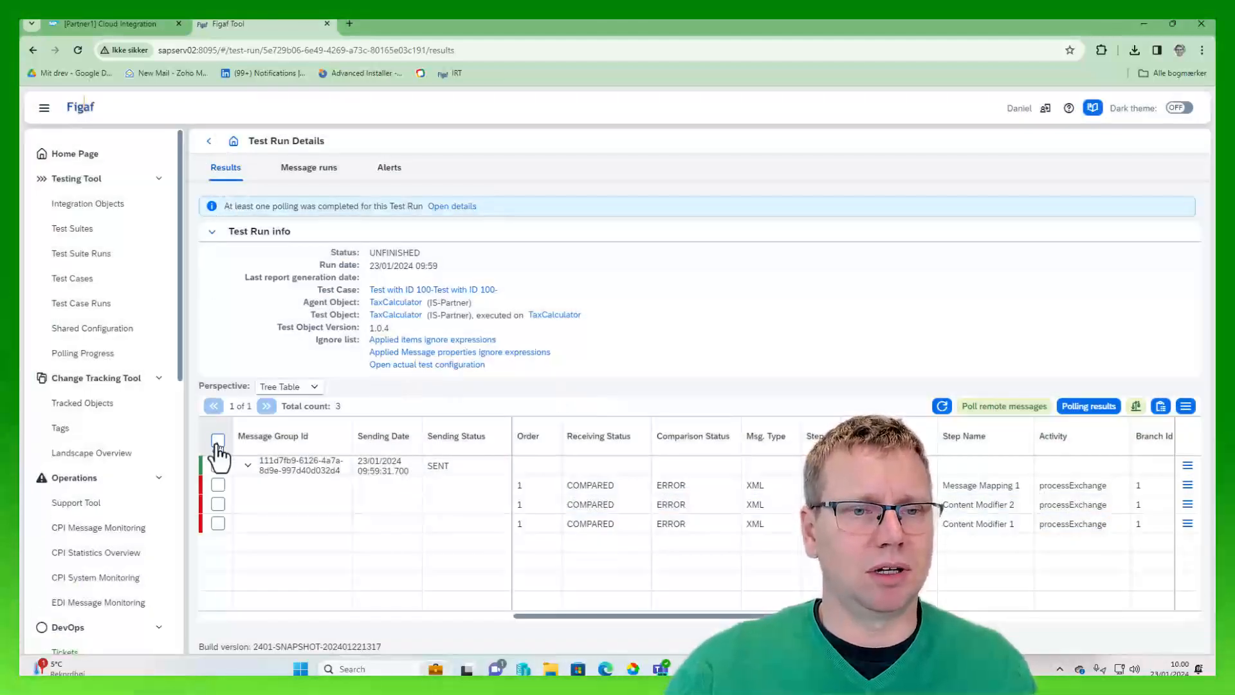
# - Return to the linked test cases of the Limit testing TAX suite
pyautogui.click(209, 141)
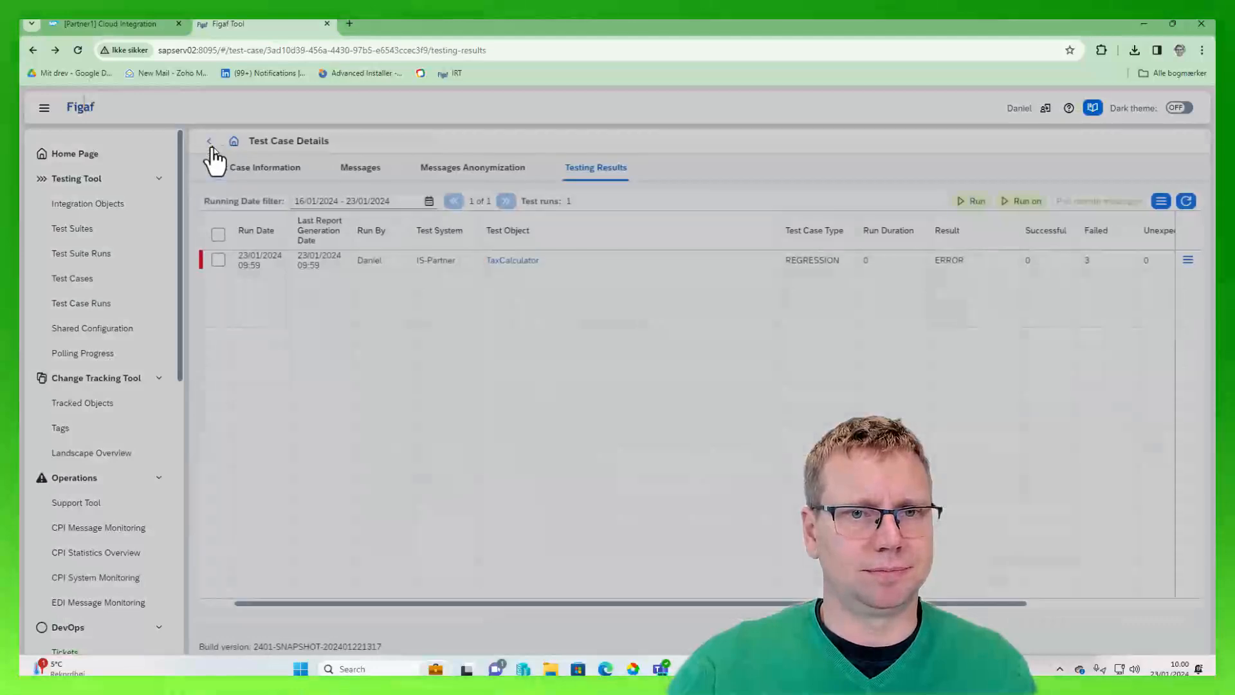
pyautogui.click(209, 141)
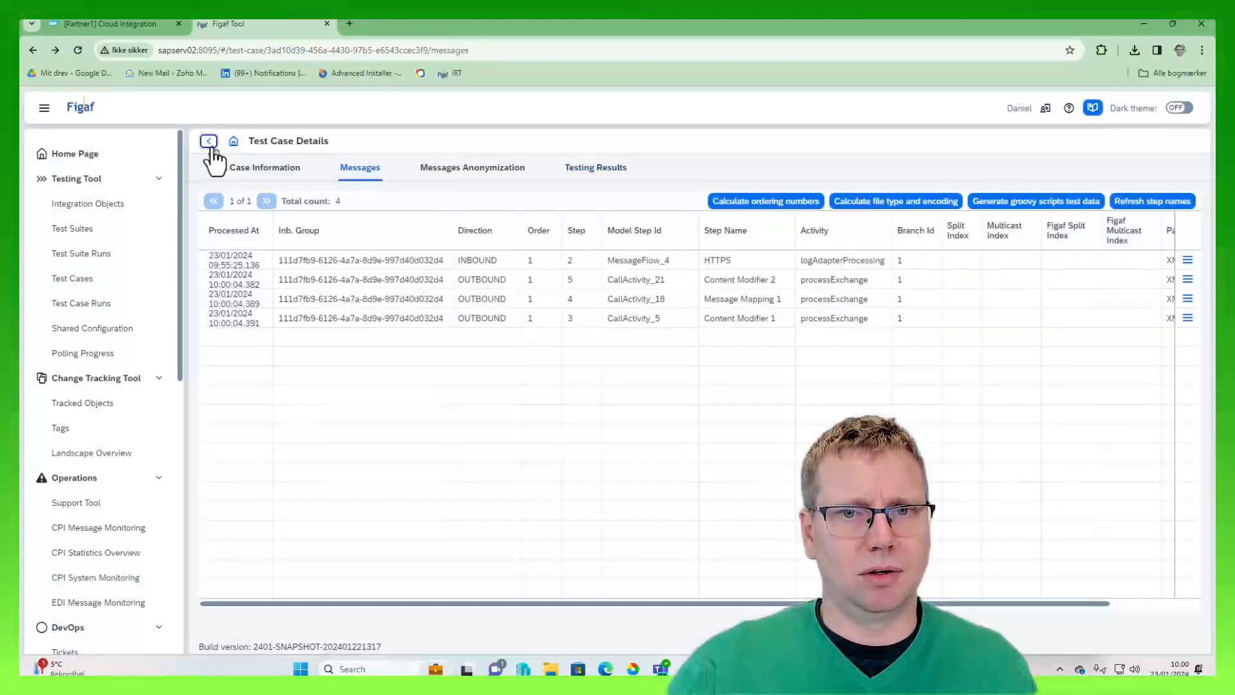
pyautogui.click(210, 143)
pyautogui.click(210, 143)
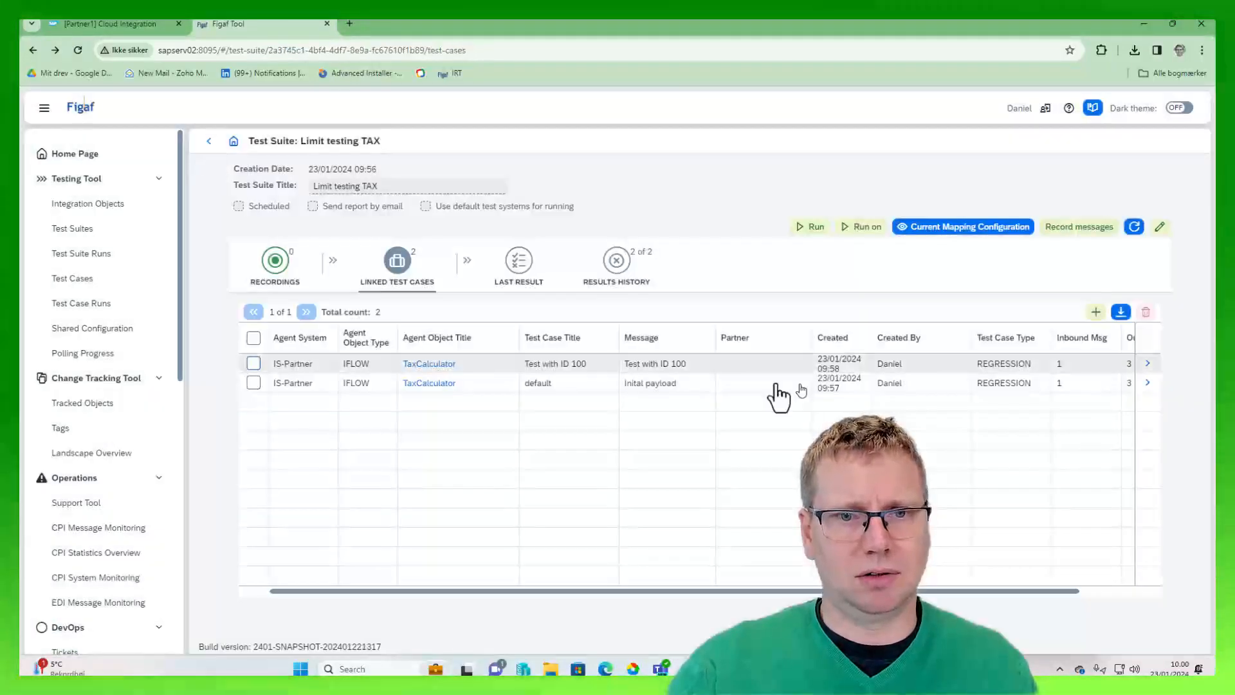
# - Open the default test case's testing results and view the results of its newest test run
pyautogui.click(1147, 384)
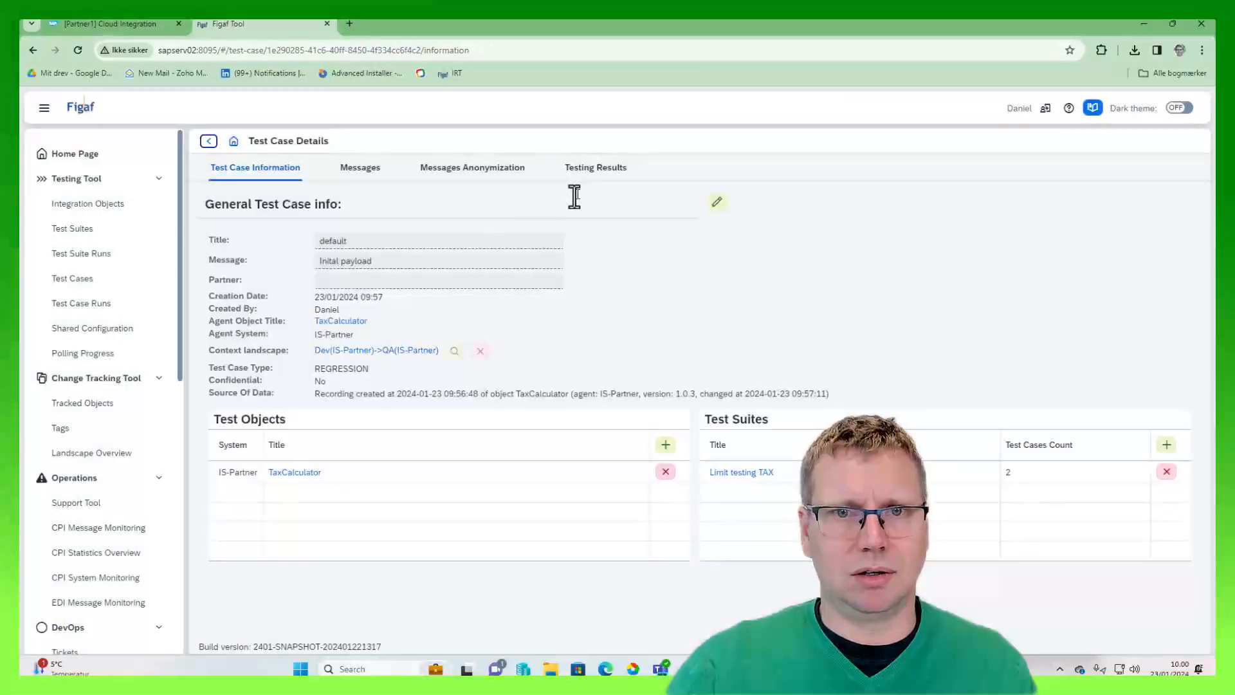
pyautogui.click(614, 171)
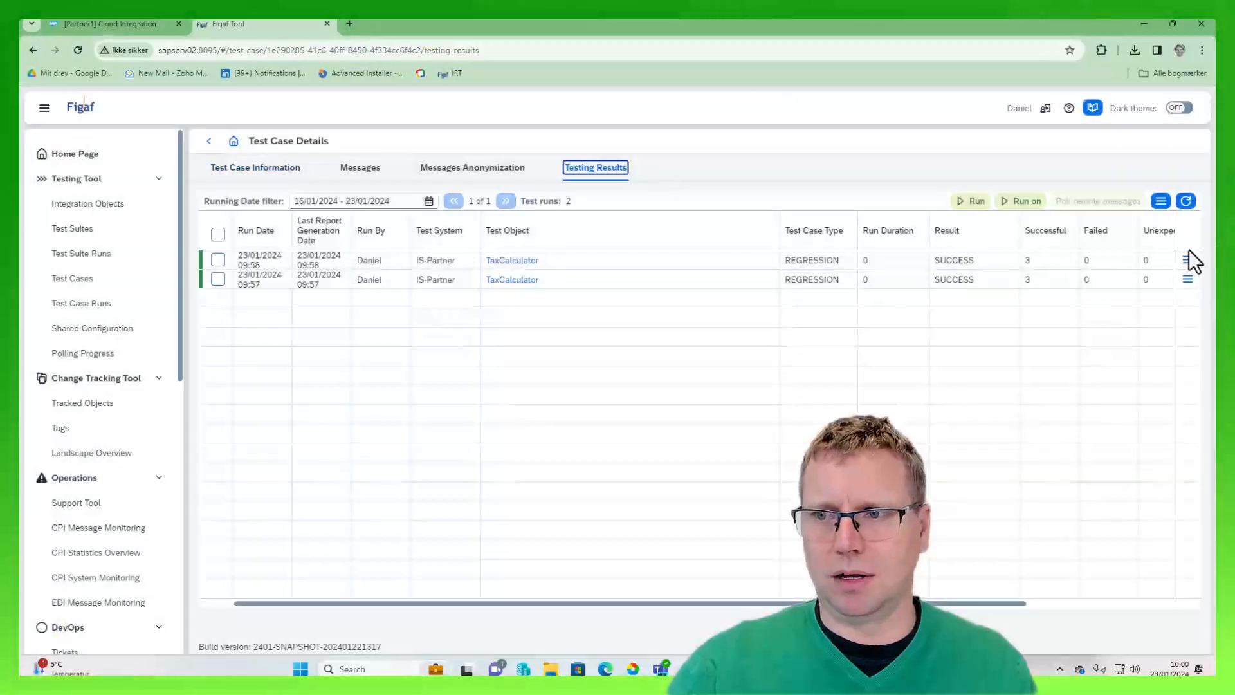
pyautogui.click(1187, 259)
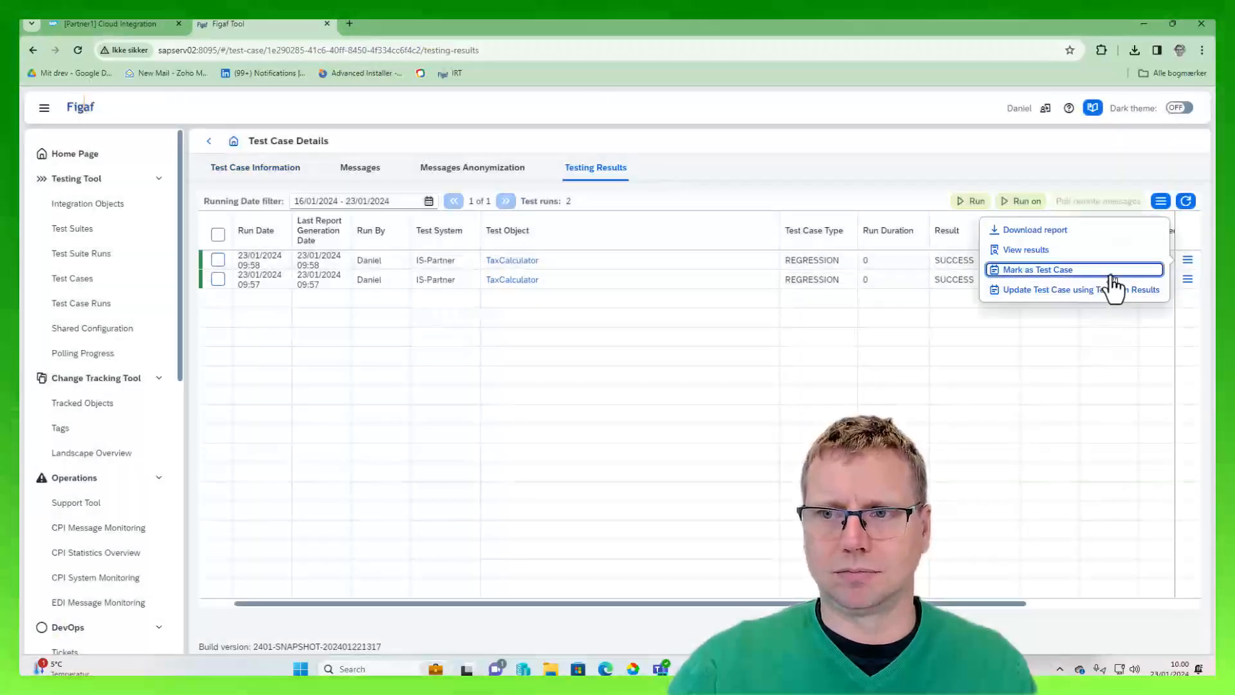
pyautogui.click(1112, 275)
pyautogui.press('Return')
pyautogui.click(1187, 260)
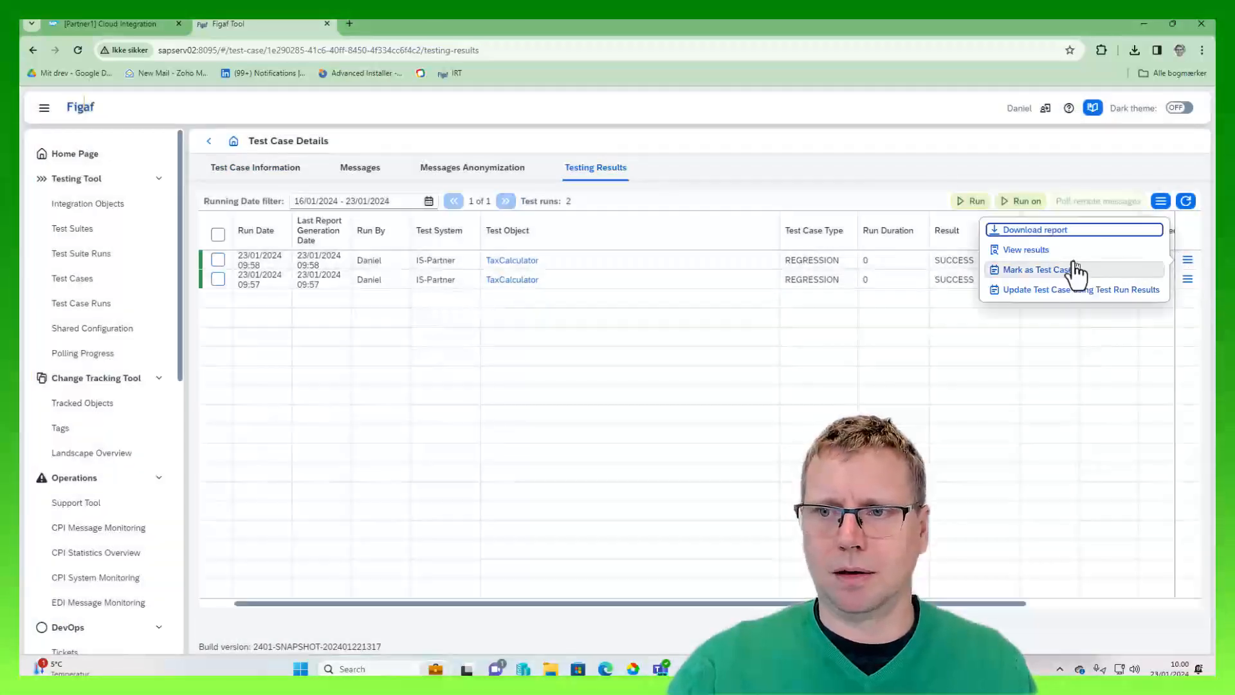
pyautogui.click(1077, 256)
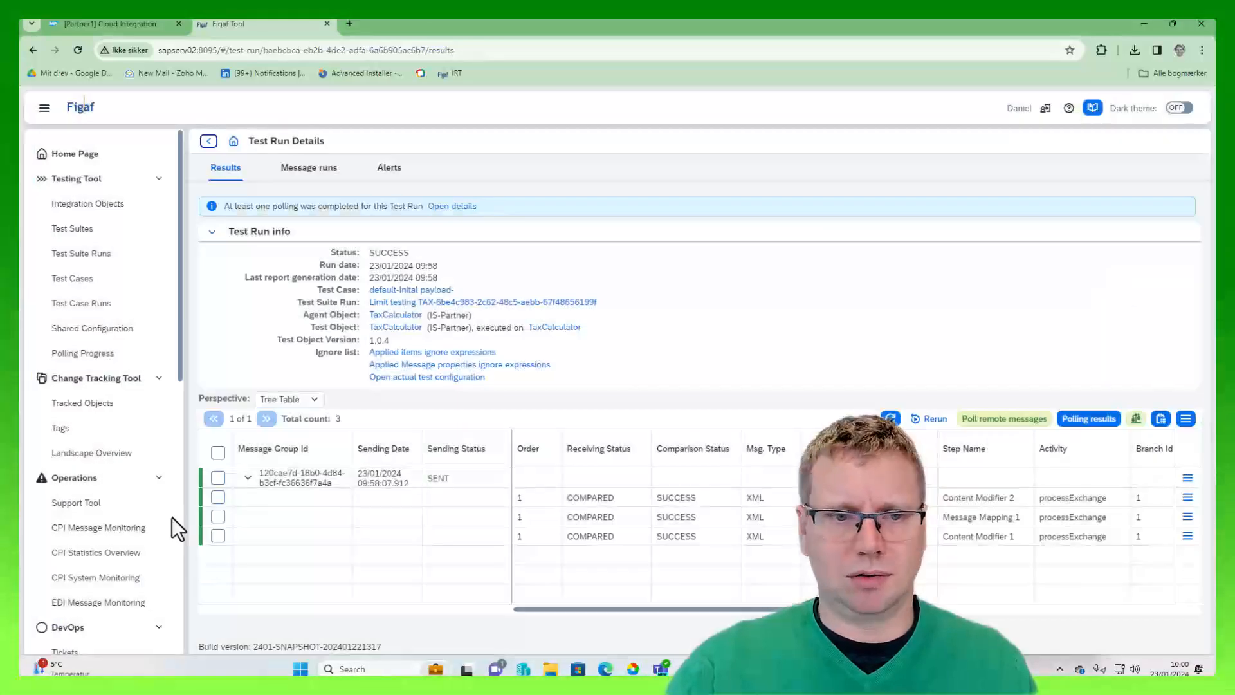
# - Extract the source data of all results in the default test case's run as another test case linked to the existing Limit testing TAX suite
pyautogui.click(218, 452)
pyautogui.click(1186, 418)
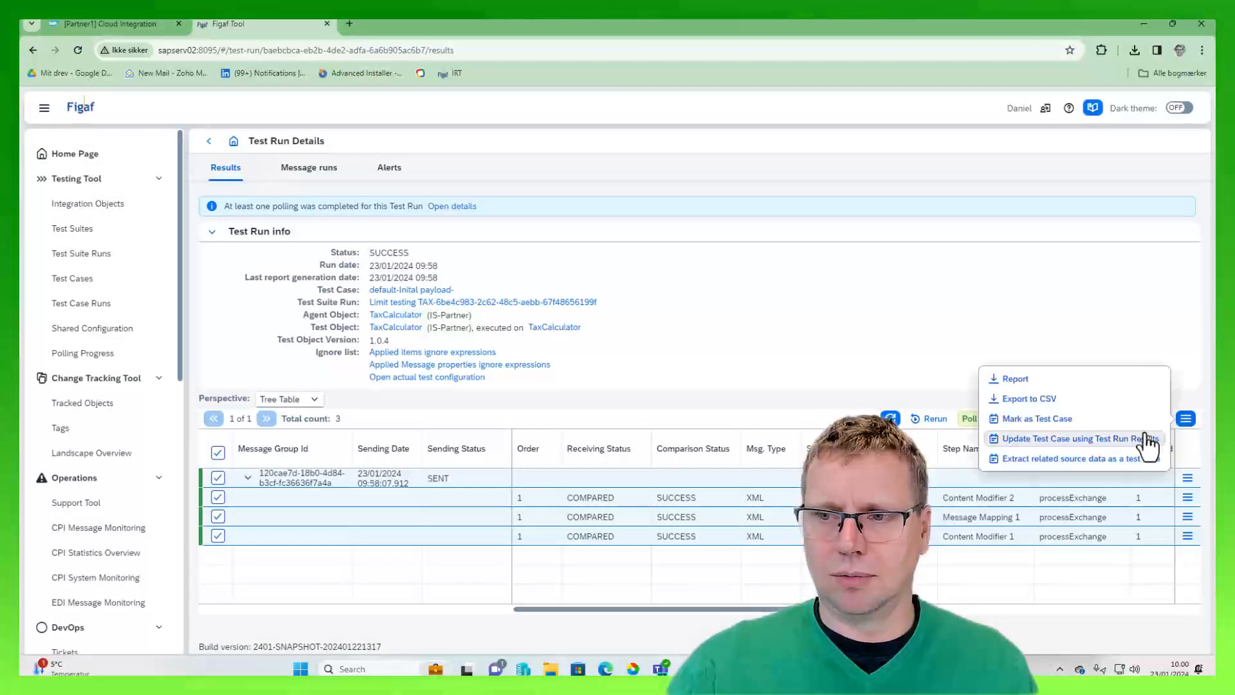
pyautogui.click(1120, 457)
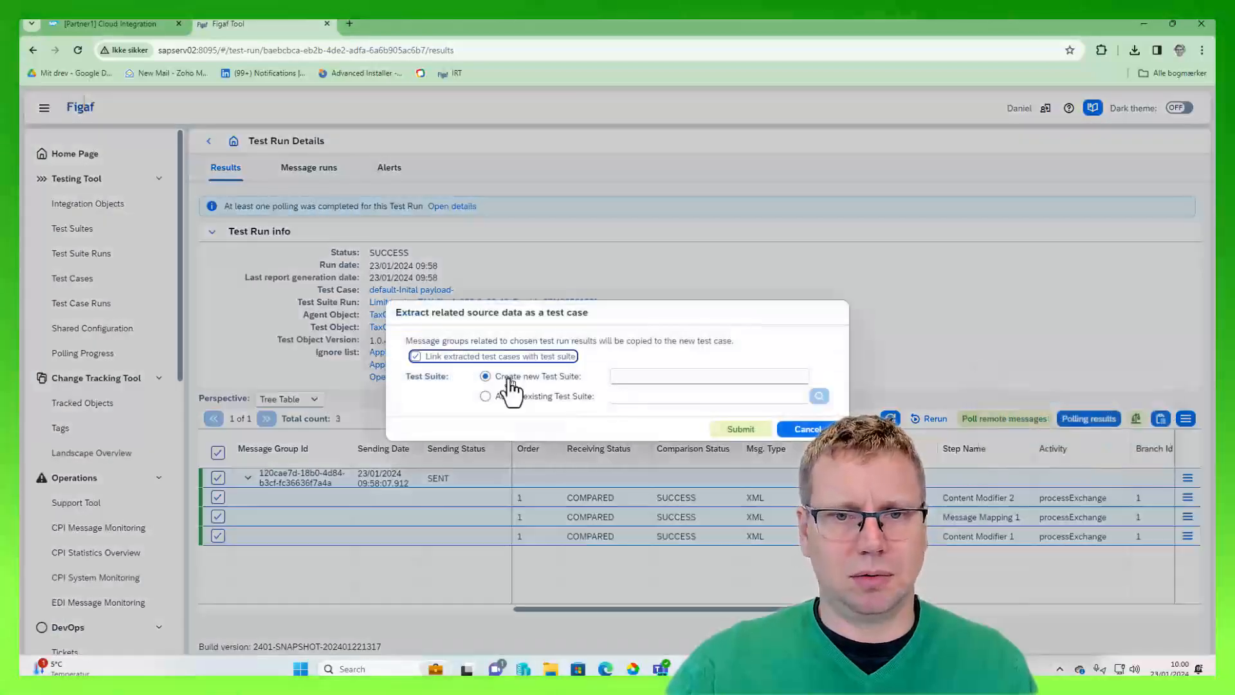
pyautogui.click(746, 431)
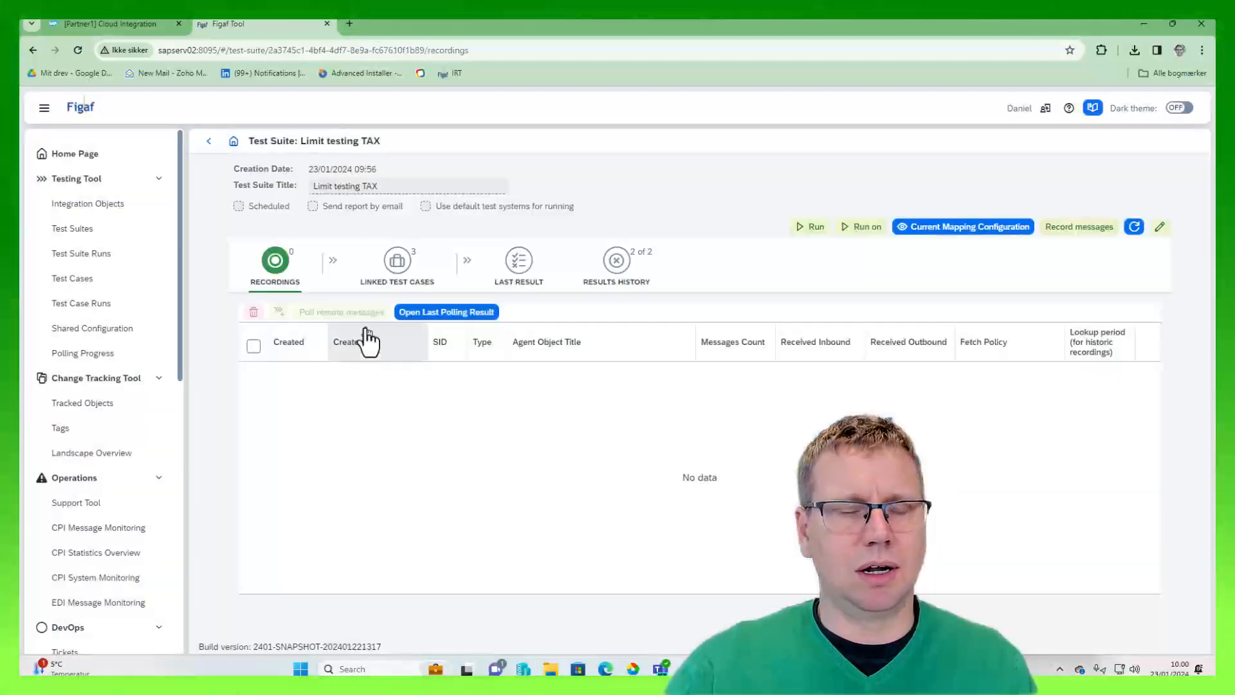
# - Open the newest projection test case in the suite, set both its title and message to "Minus" and save it
pyautogui.click(394, 274)
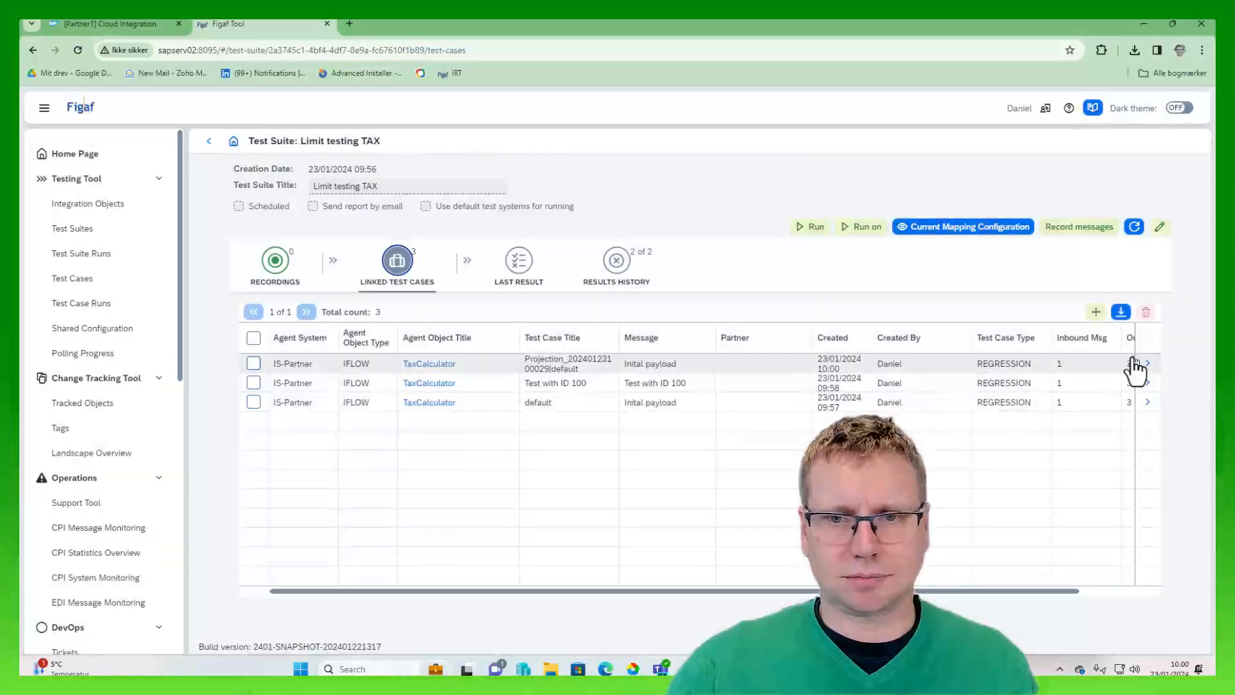
pyautogui.click(1071, 368)
pyautogui.moveTo(466, 242); pyautogui.dragTo(291, 222)
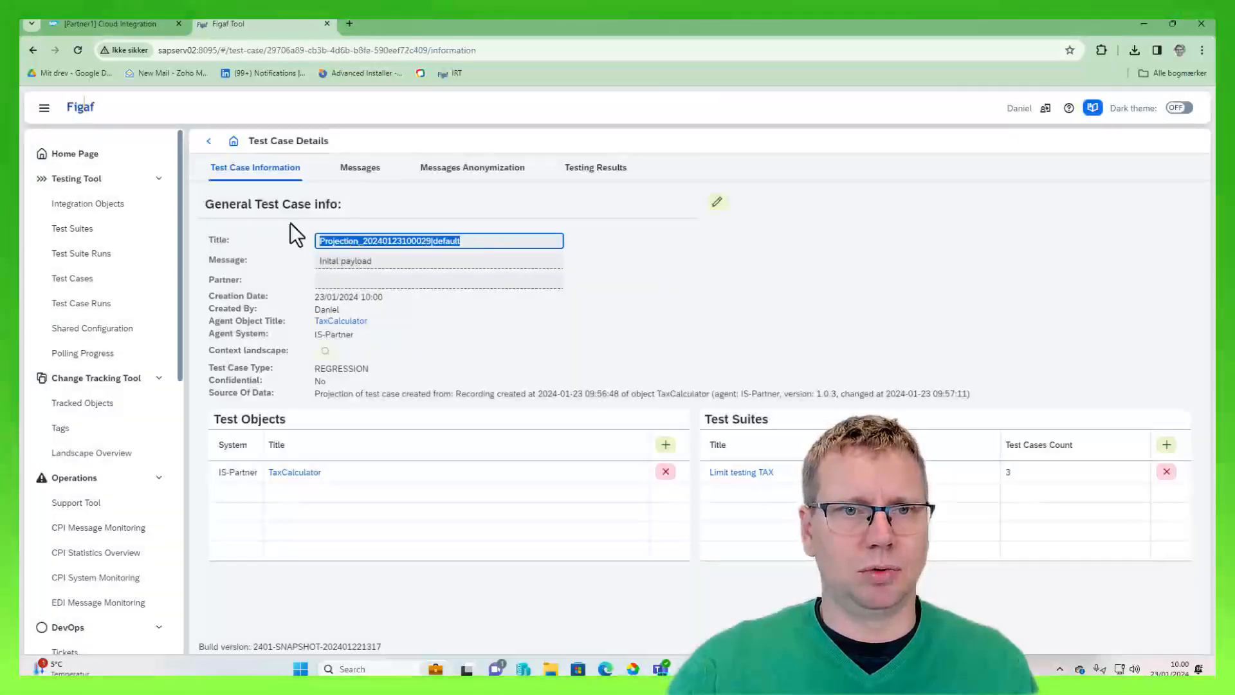
pyautogui.click(716, 202)
pyautogui.moveTo(533, 245); pyautogui.dragTo(203, 249)
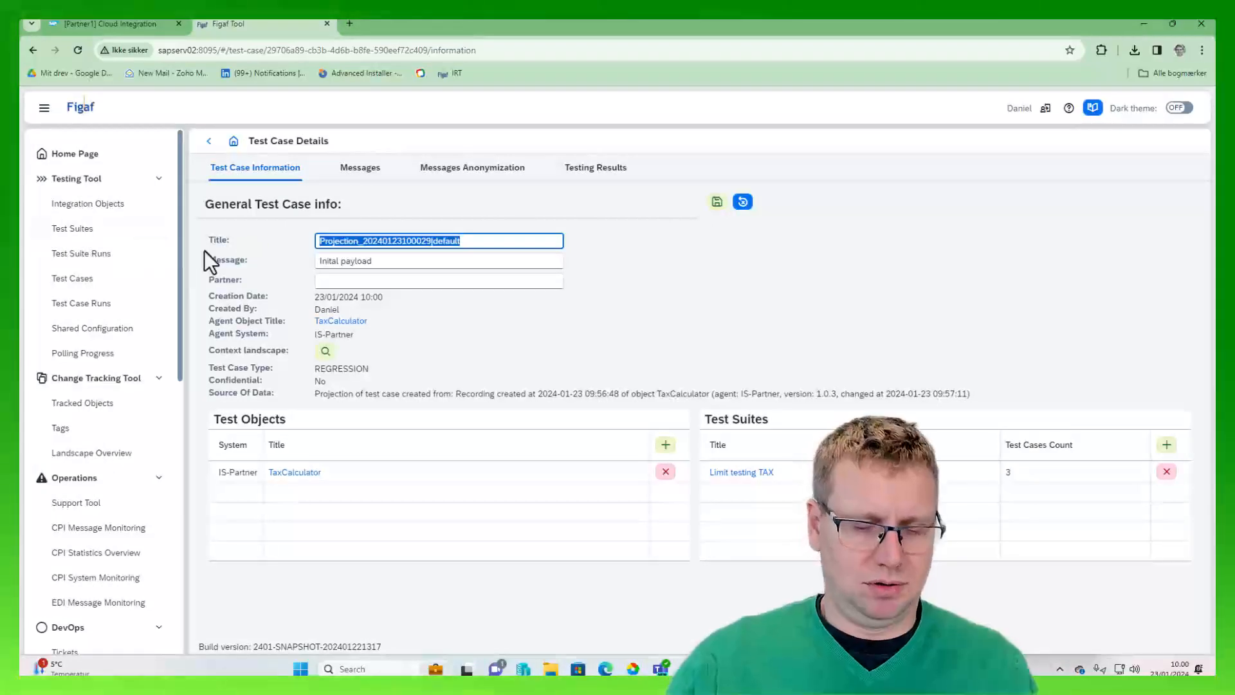
pyautogui.write('Minus')
pyautogui.hotkey('ctrl', 'a')
pyautogui.hotkey('ctrl', 'c')
pyautogui.click(390, 263)
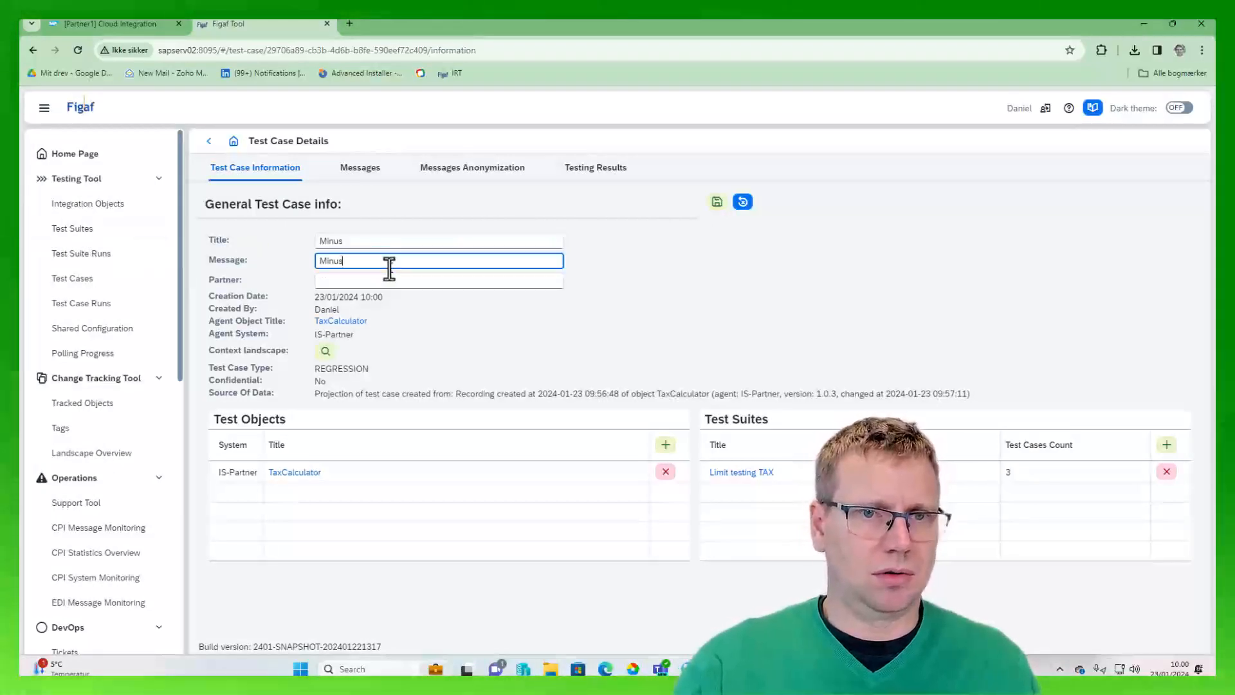
pyautogui.hotkey('ctrl', 'v')
pyautogui.click(716, 202)
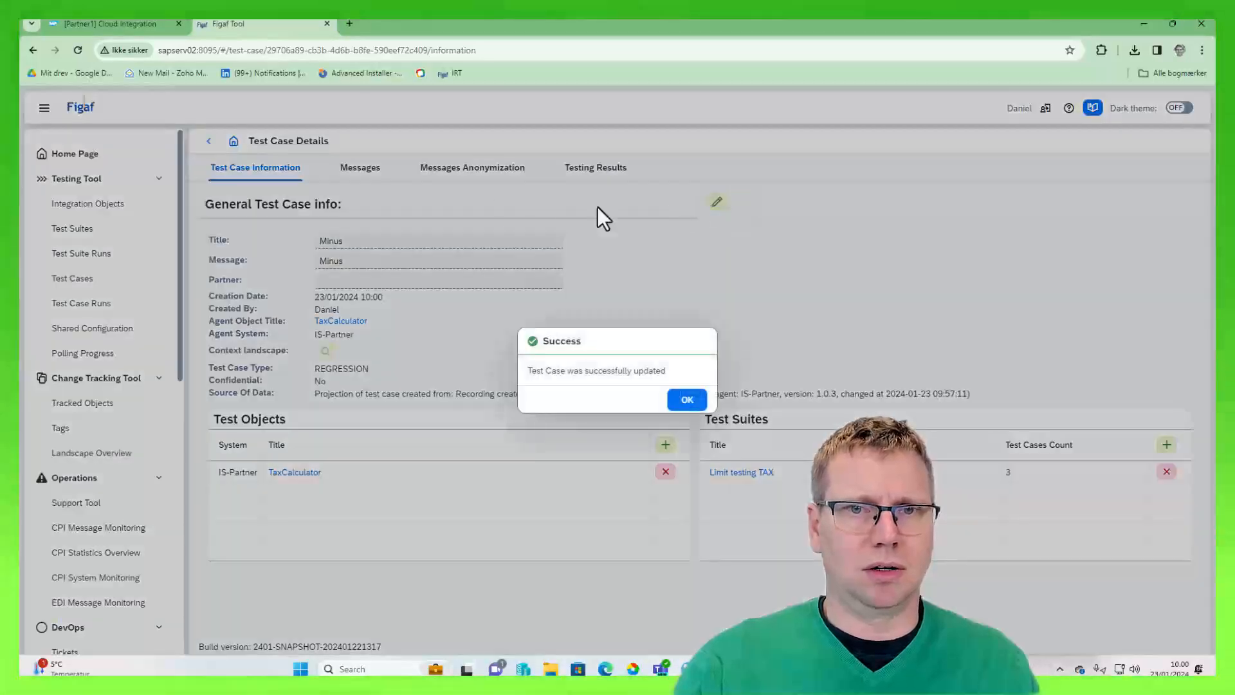
pyautogui.click(687, 399)
# - In the Minus test case's inbound HTTPS message, set the line 10 price to -20.12432 and the line 30 price to -30.43223, and save
pyautogui.click(357, 168)
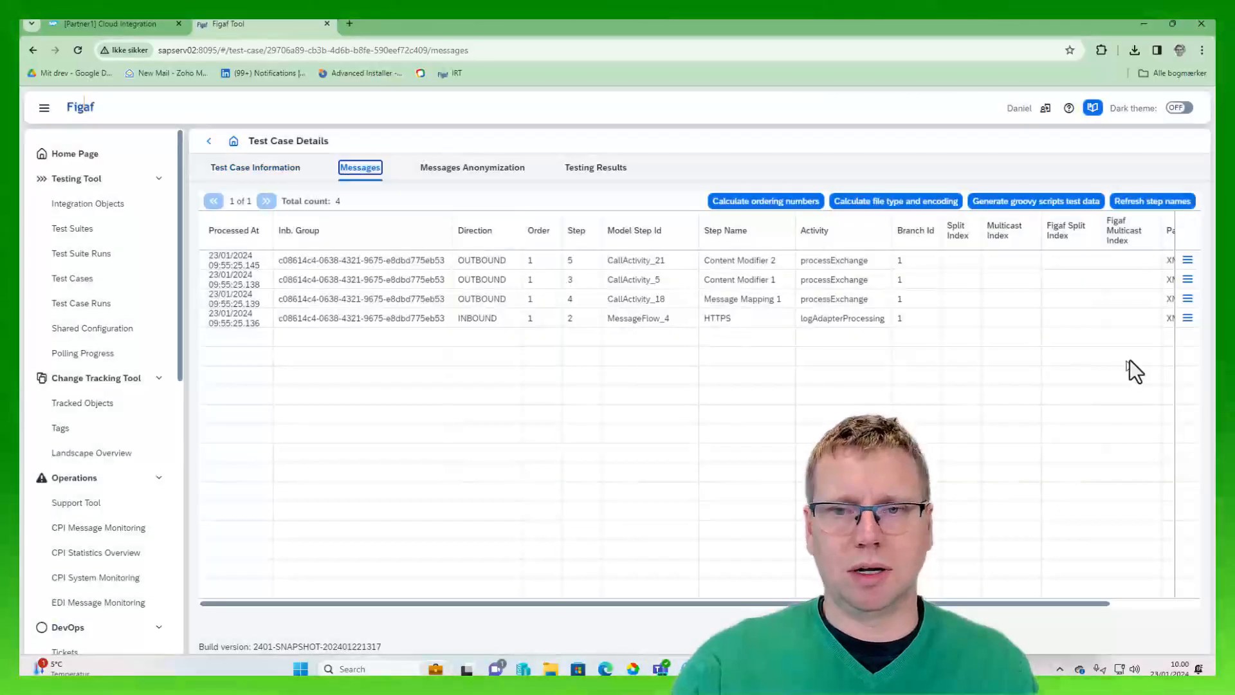
pyautogui.click(1187, 318)
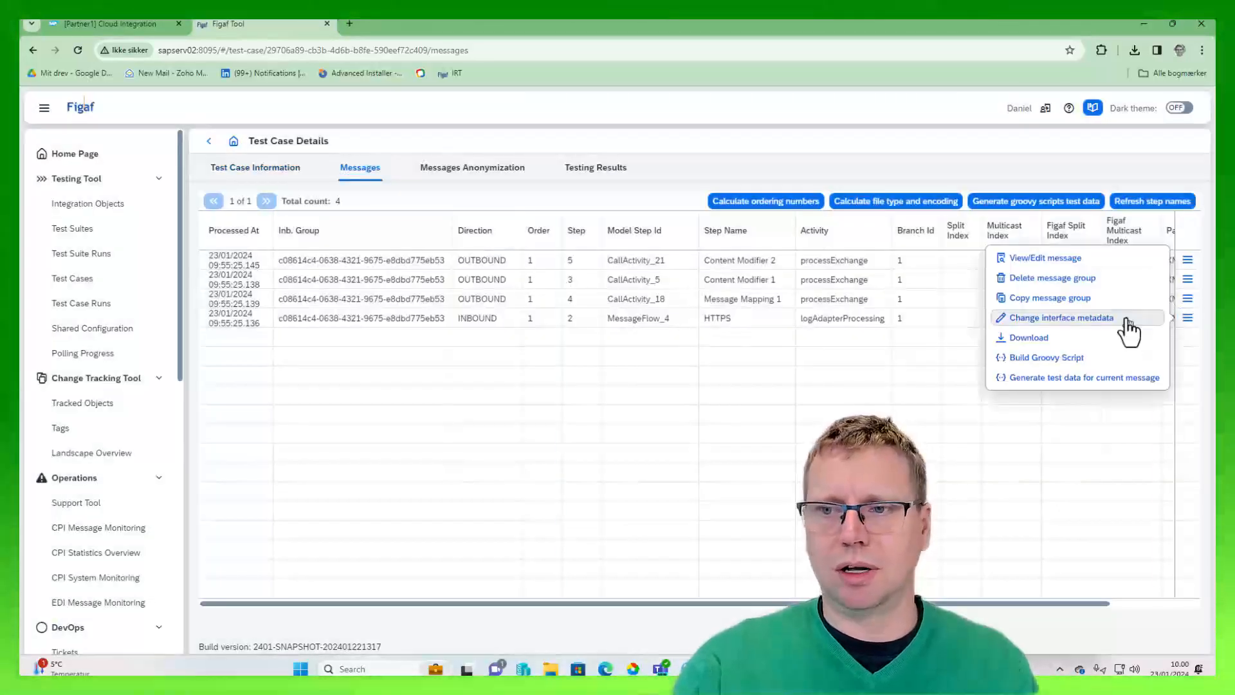
pyautogui.click(1069, 260)
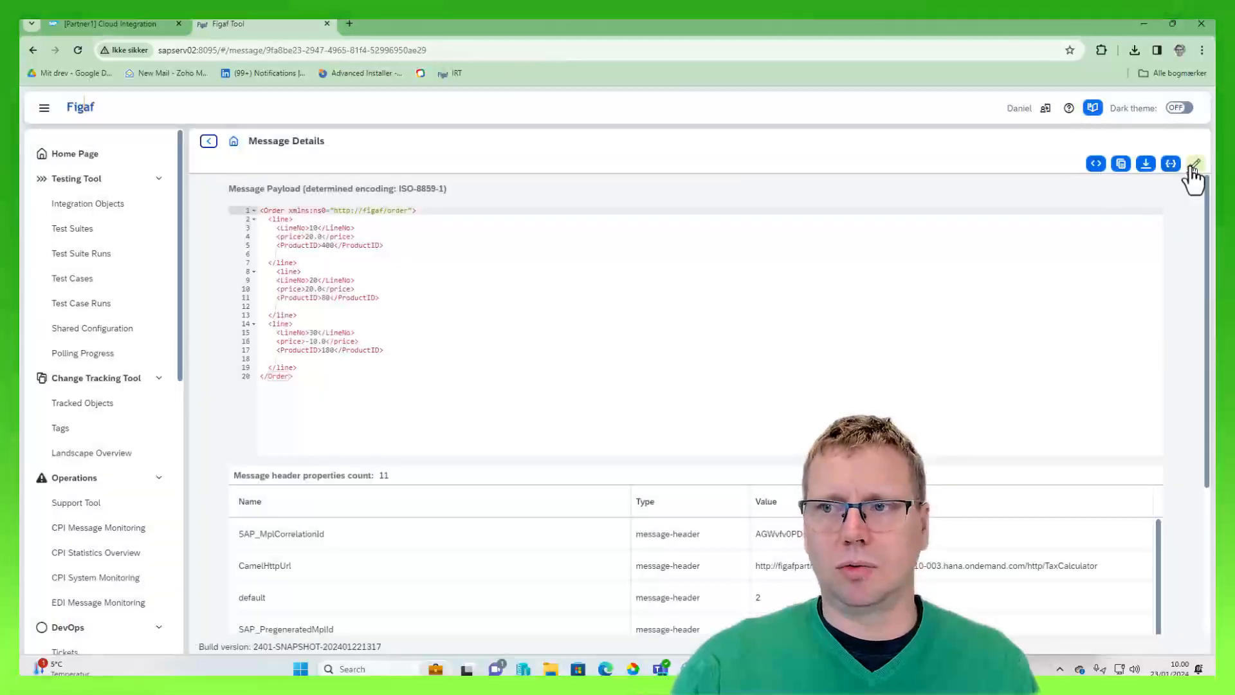
pyautogui.click(1194, 167)
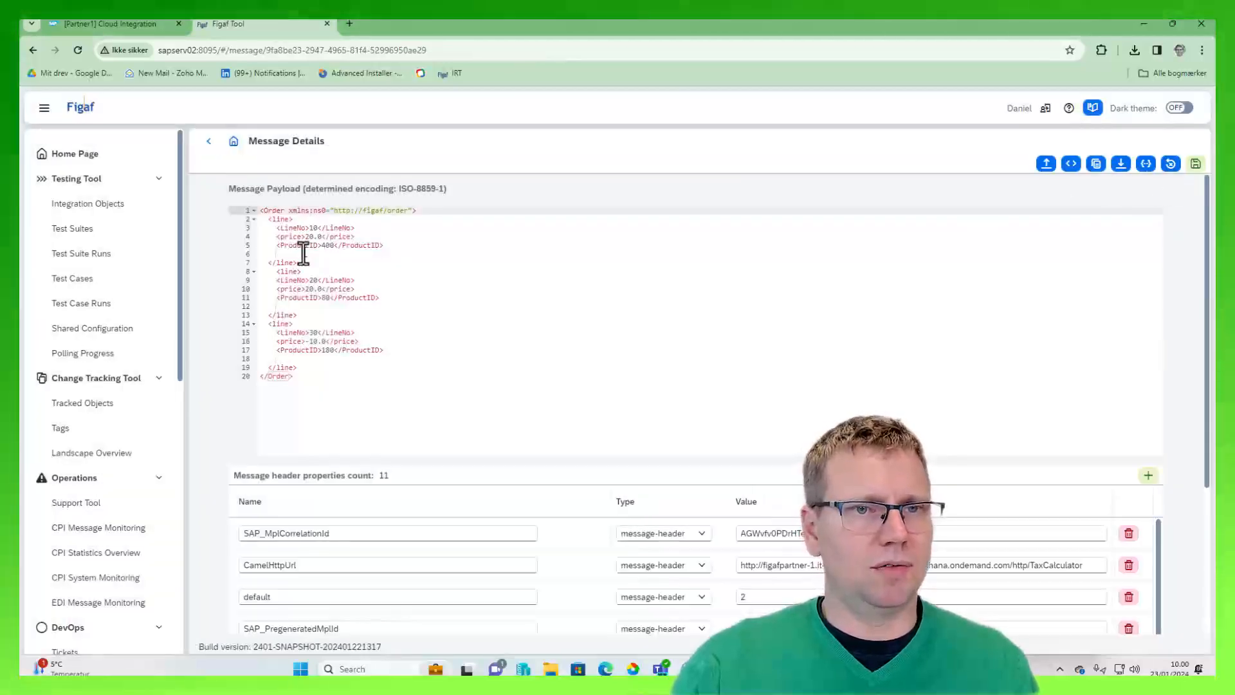
pyautogui.click(303, 237)
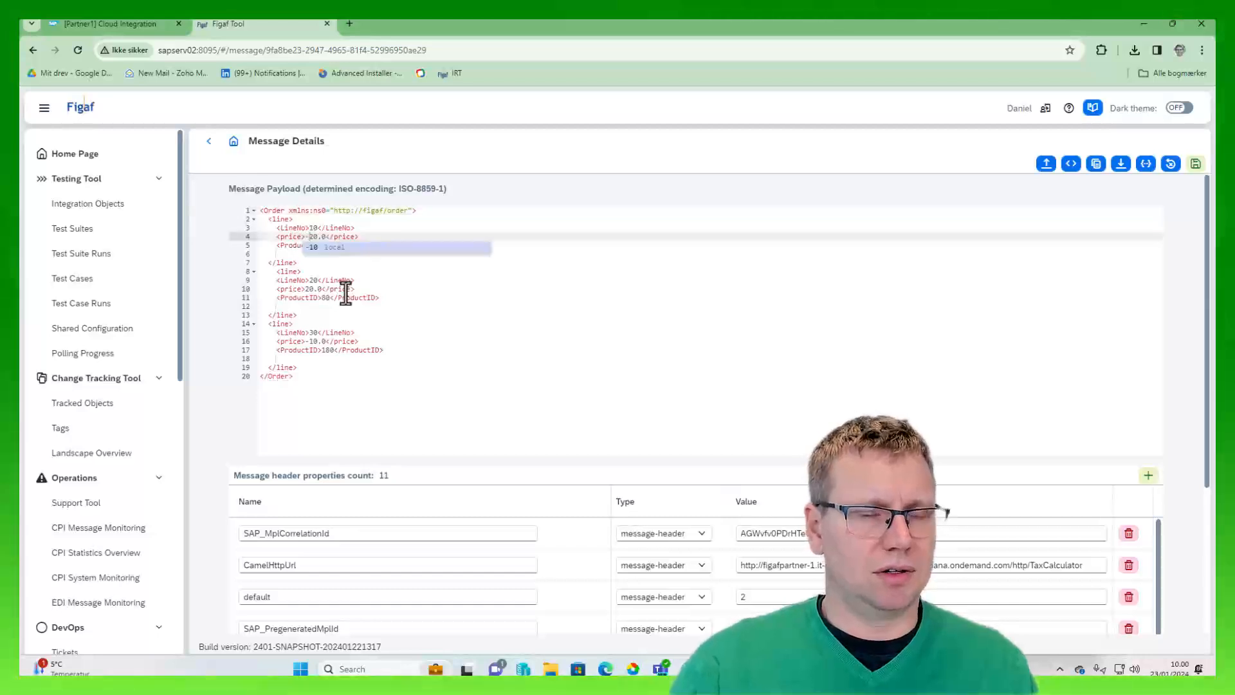
pyautogui.click(309, 342)
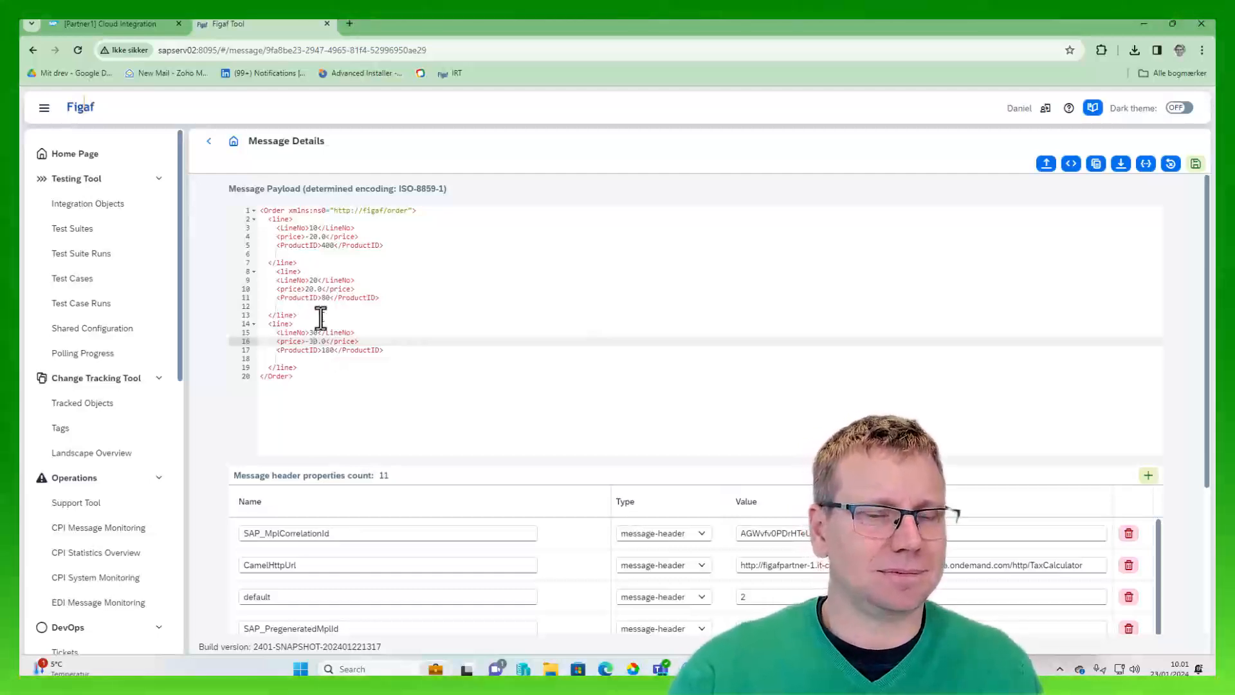
pyautogui.click(322, 237)
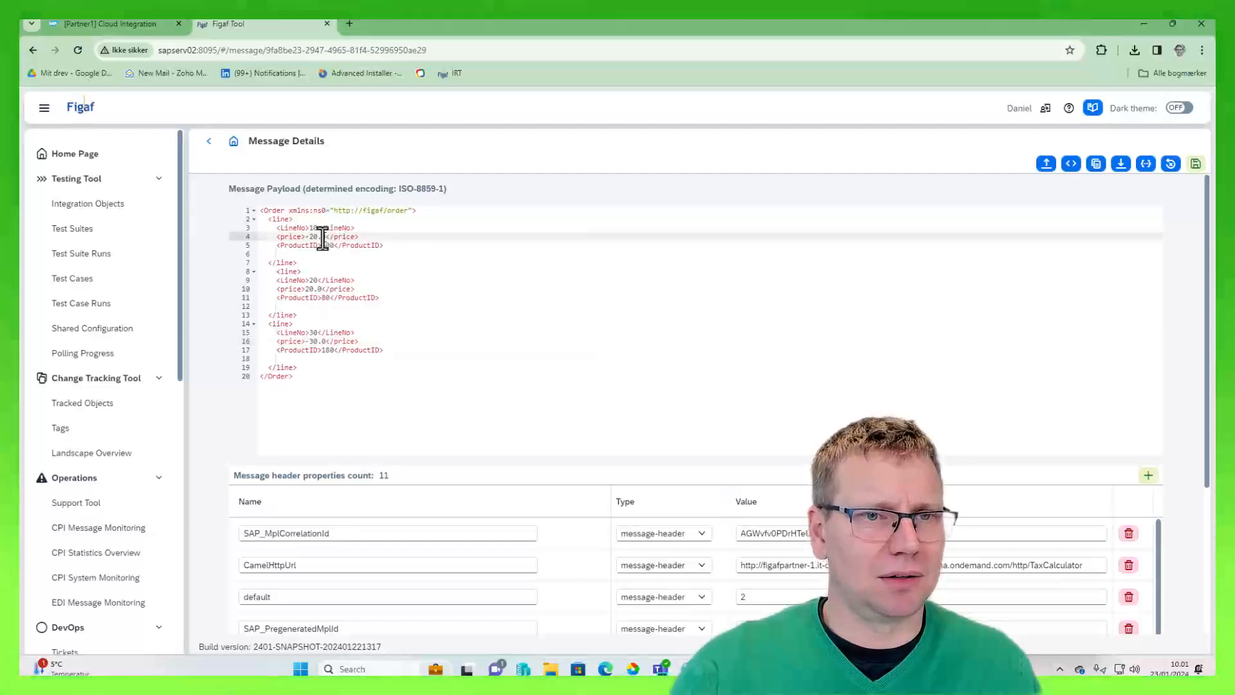
pyautogui.write('2432')
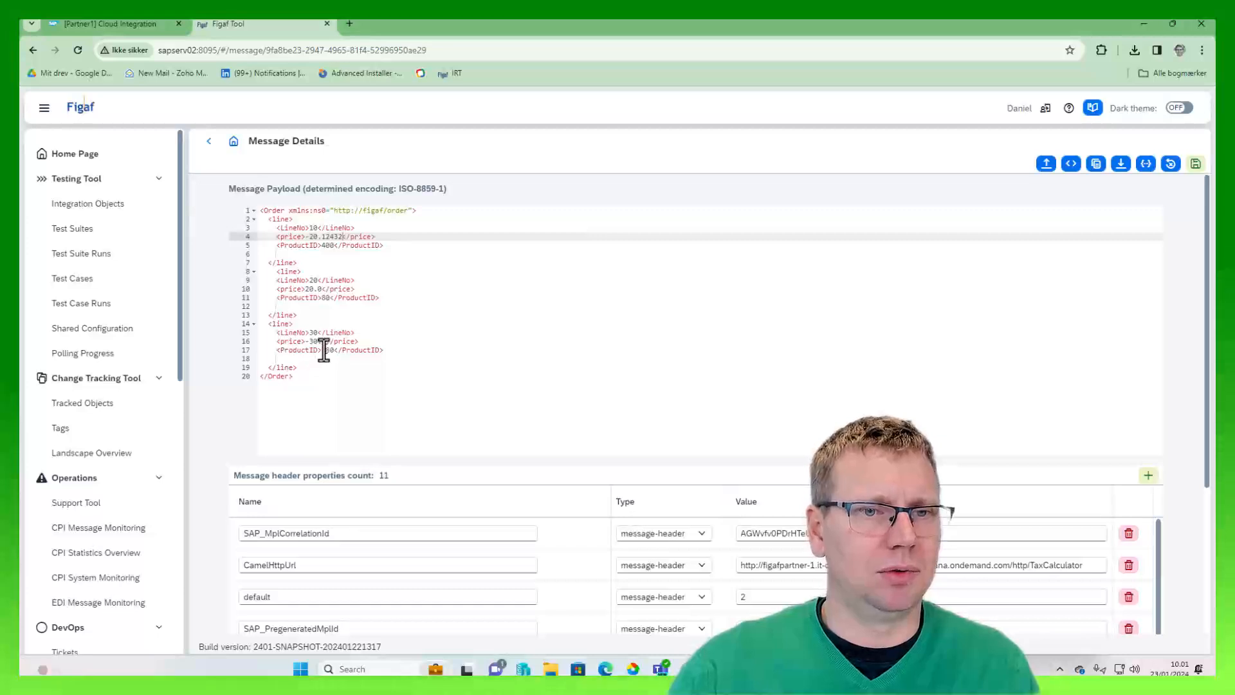
pyautogui.click(323, 341)
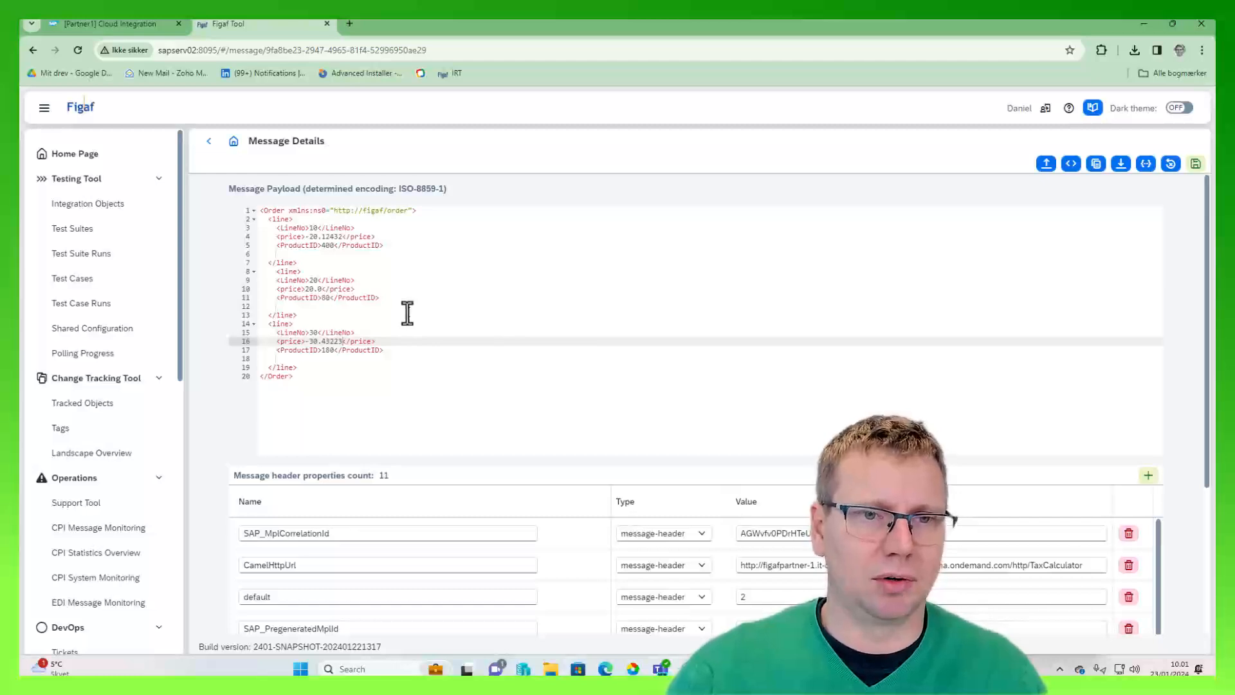
pyautogui.click(1195, 164)
pyautogui.click(682, 399)
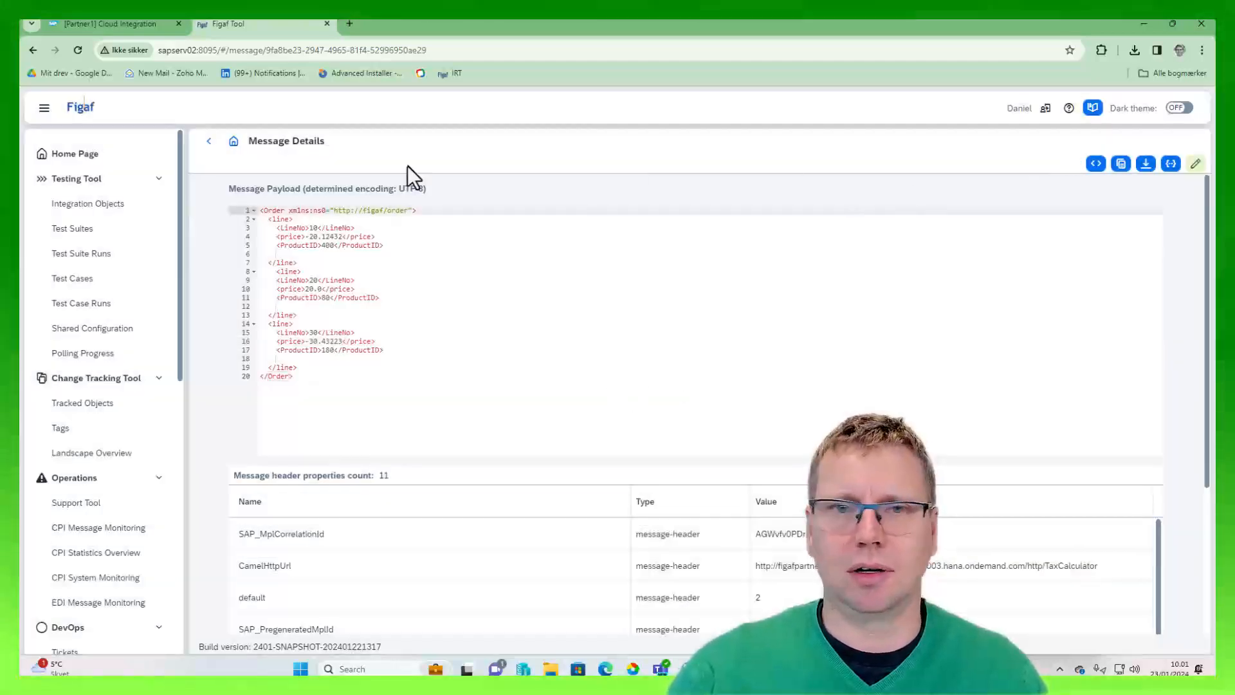
# - Run the Minus test case and open the details of its new test run
pyautogui.click(207, 143)
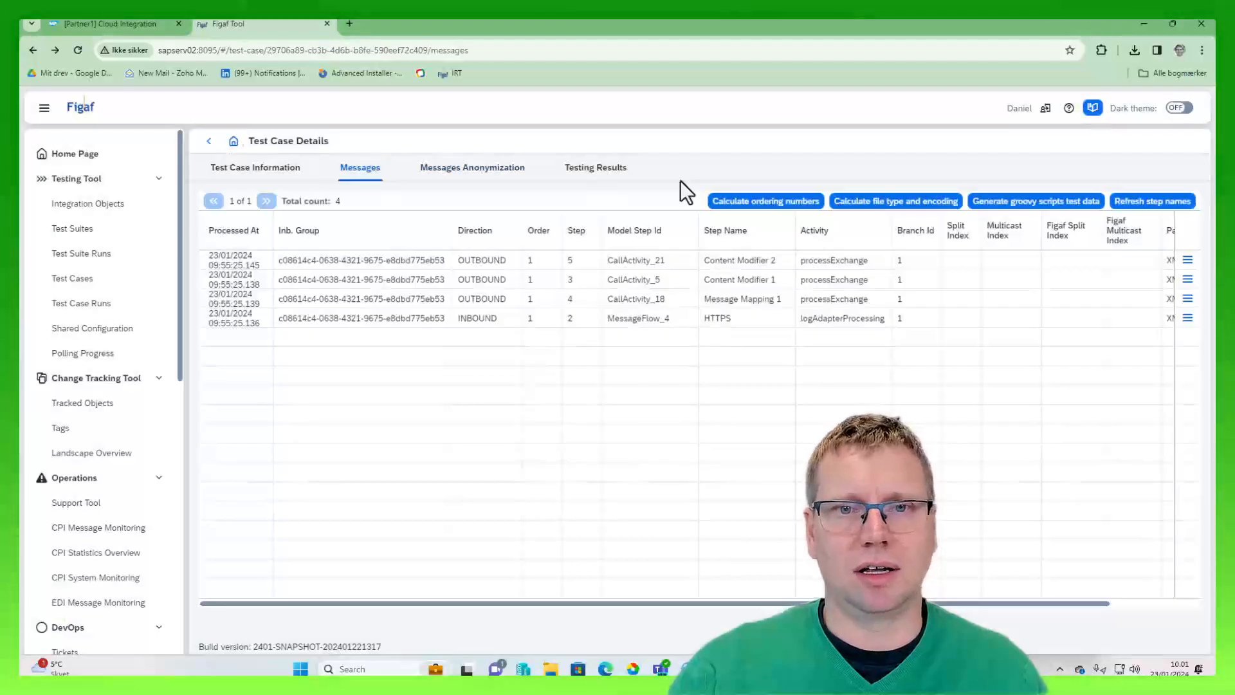
pyautogui.click(572, 170)
pyautogui.click(971, 202)
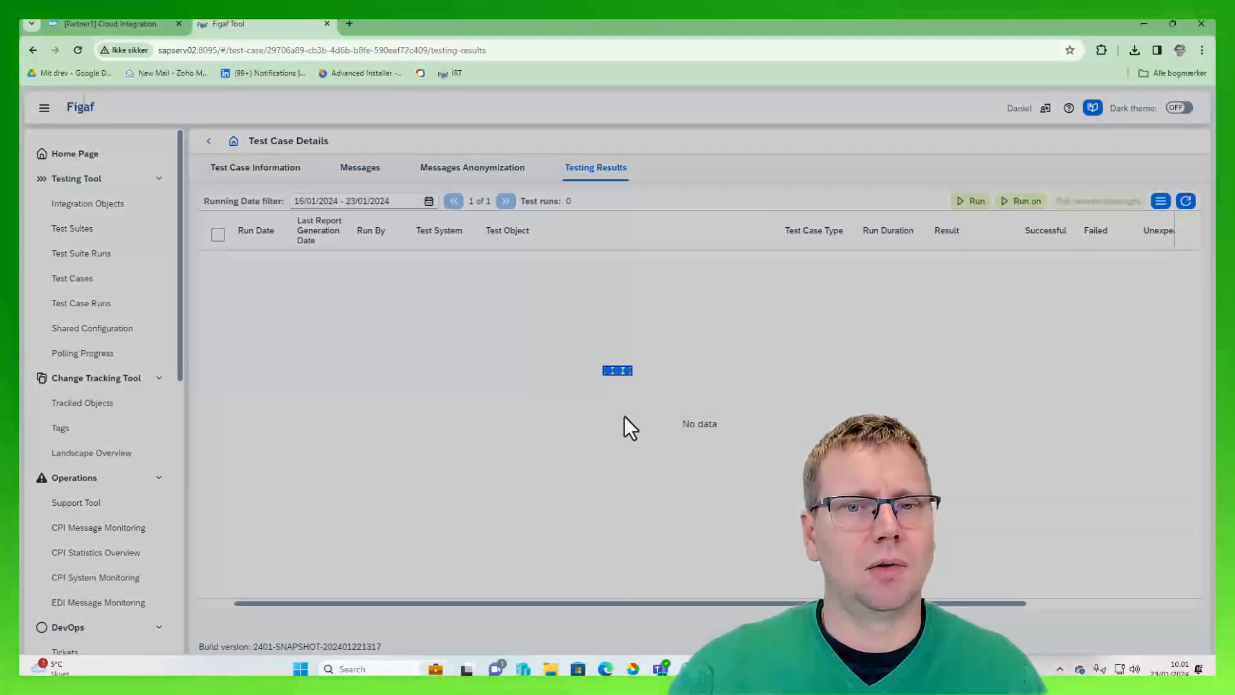
pyautogui.click(663, 405)
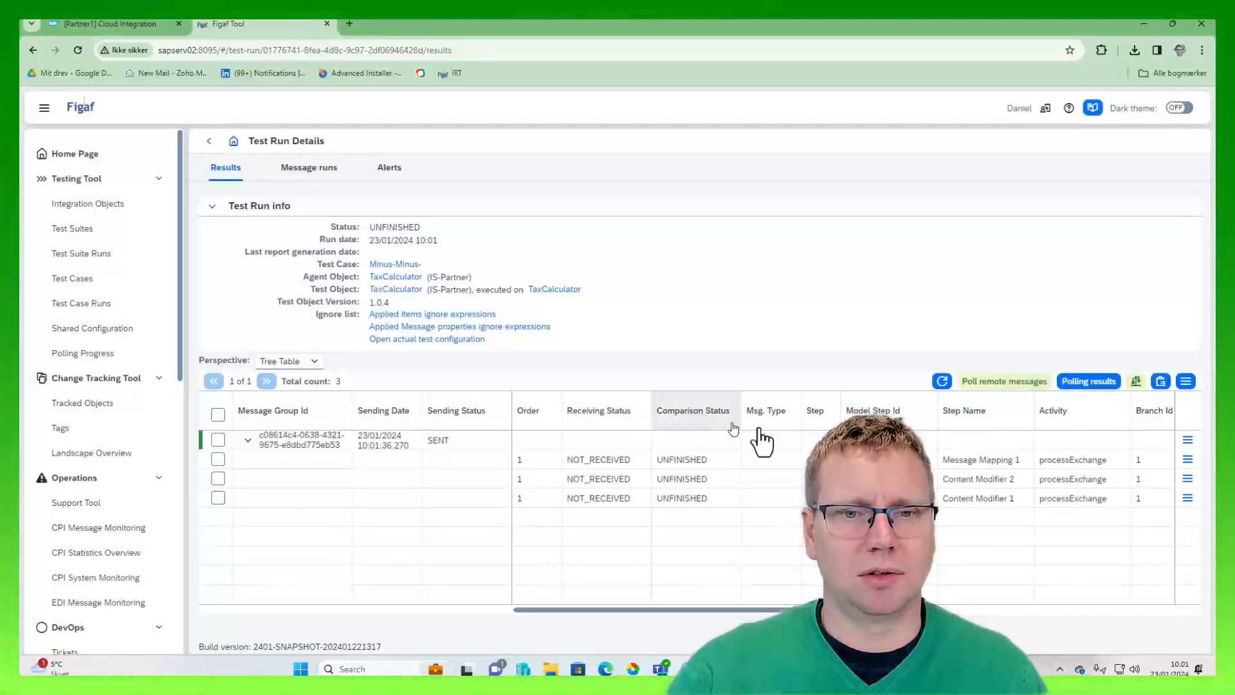
# - Refresh the Minus run's results and compare the expected and actual results of Content Modifier 2
pyautogui.click(1187, 478)
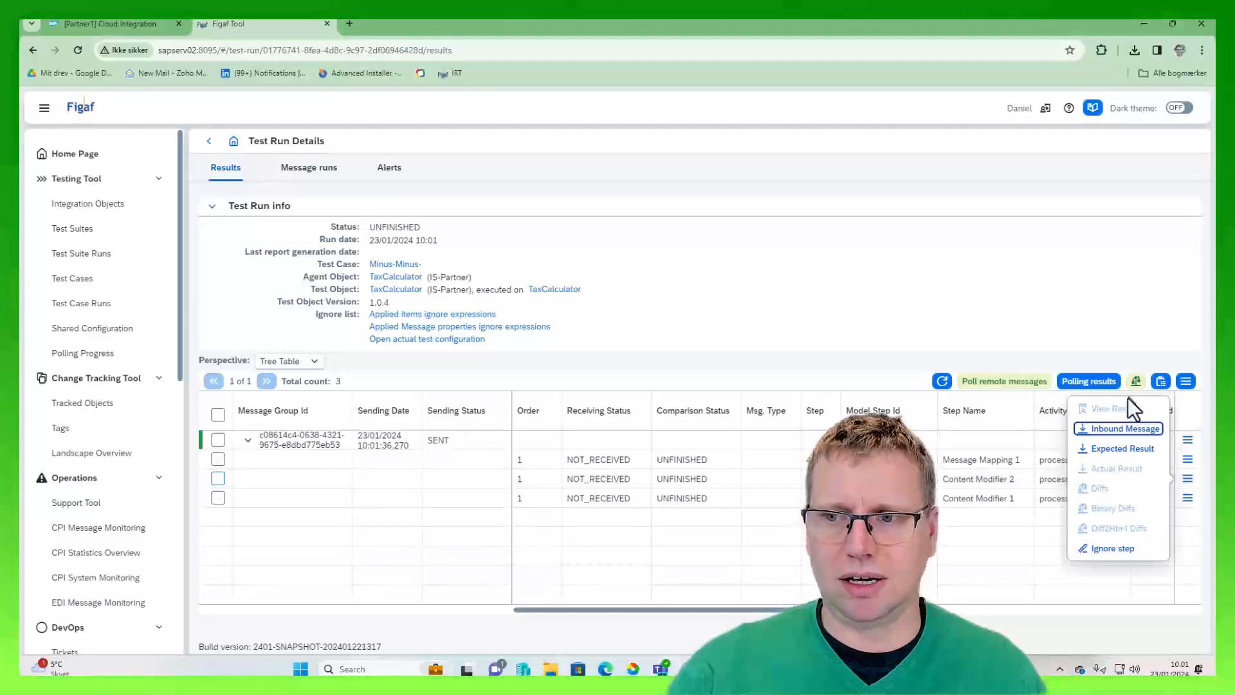
pyautogui.click(942, 390)
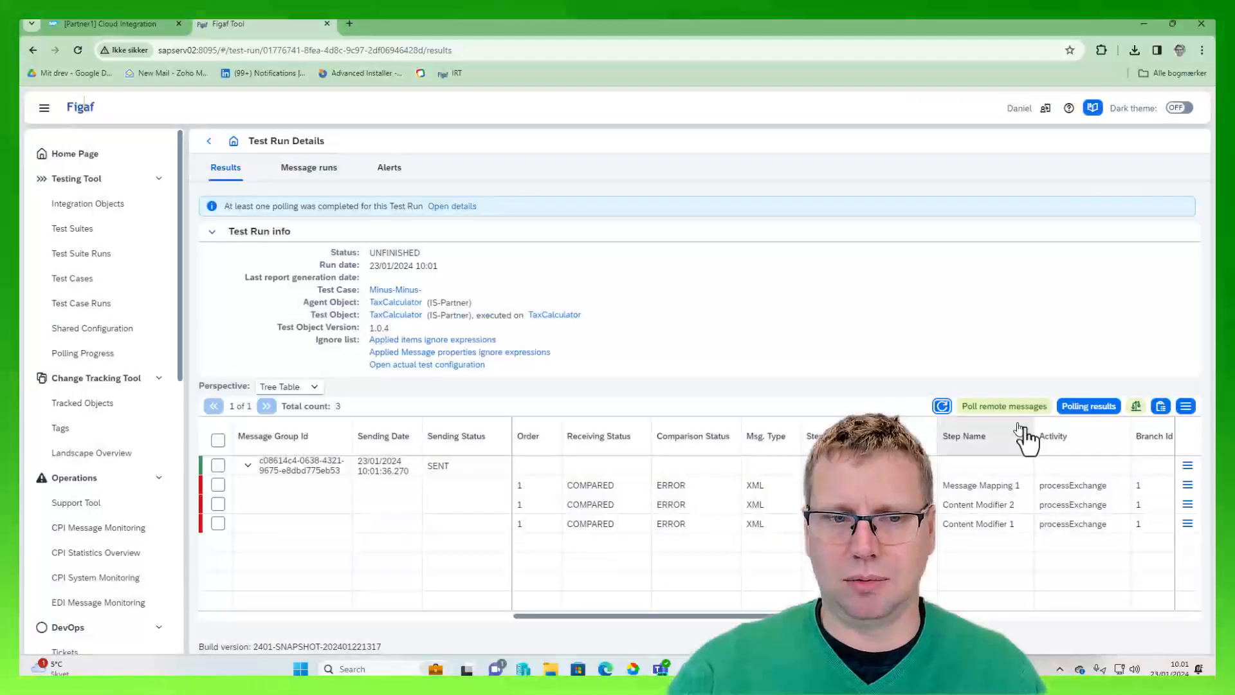
pyautogui.click(1188, 504)
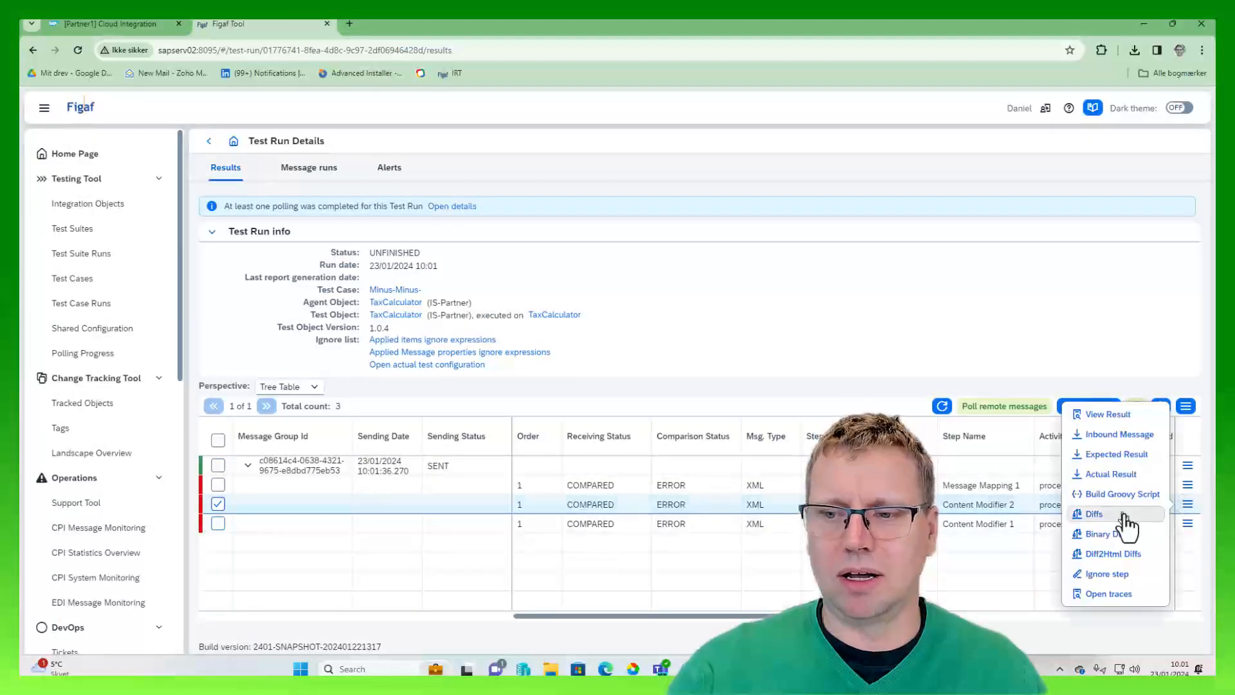
pyautogui.click(1095, 514)
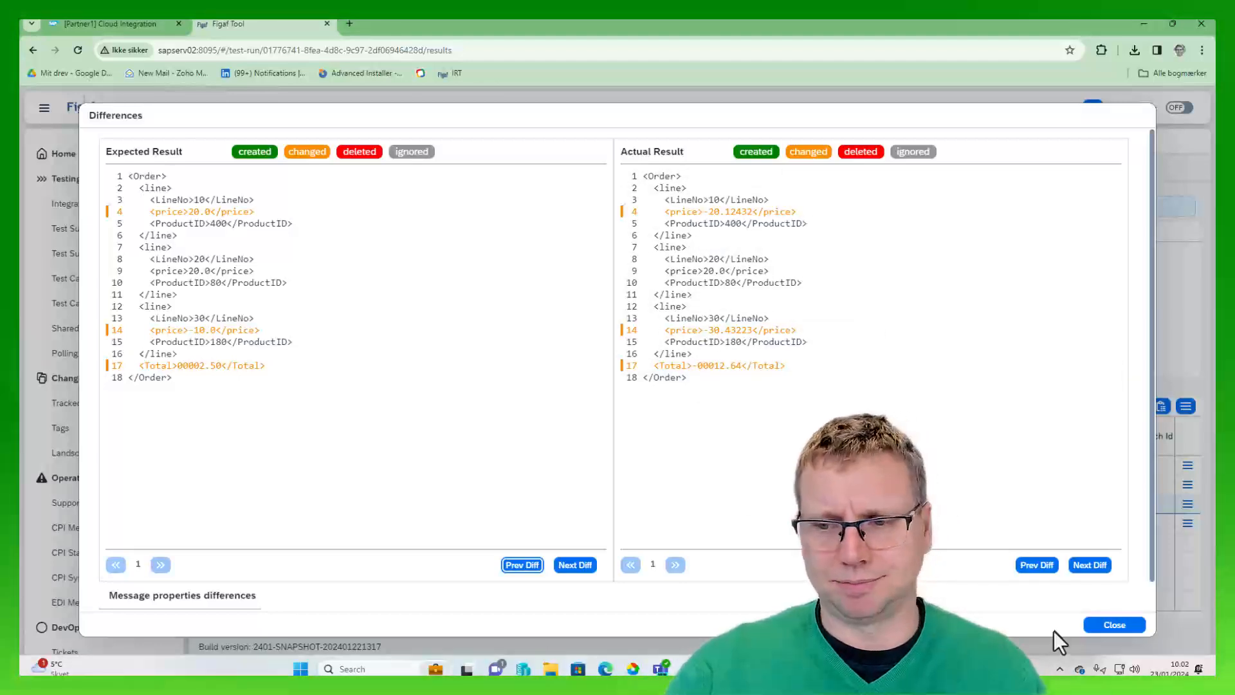
pyautogui.click(1115, 625)
# - Update the Minus test case with all results of this test run, dropping all old messages
pyautogui.click(218, 441)
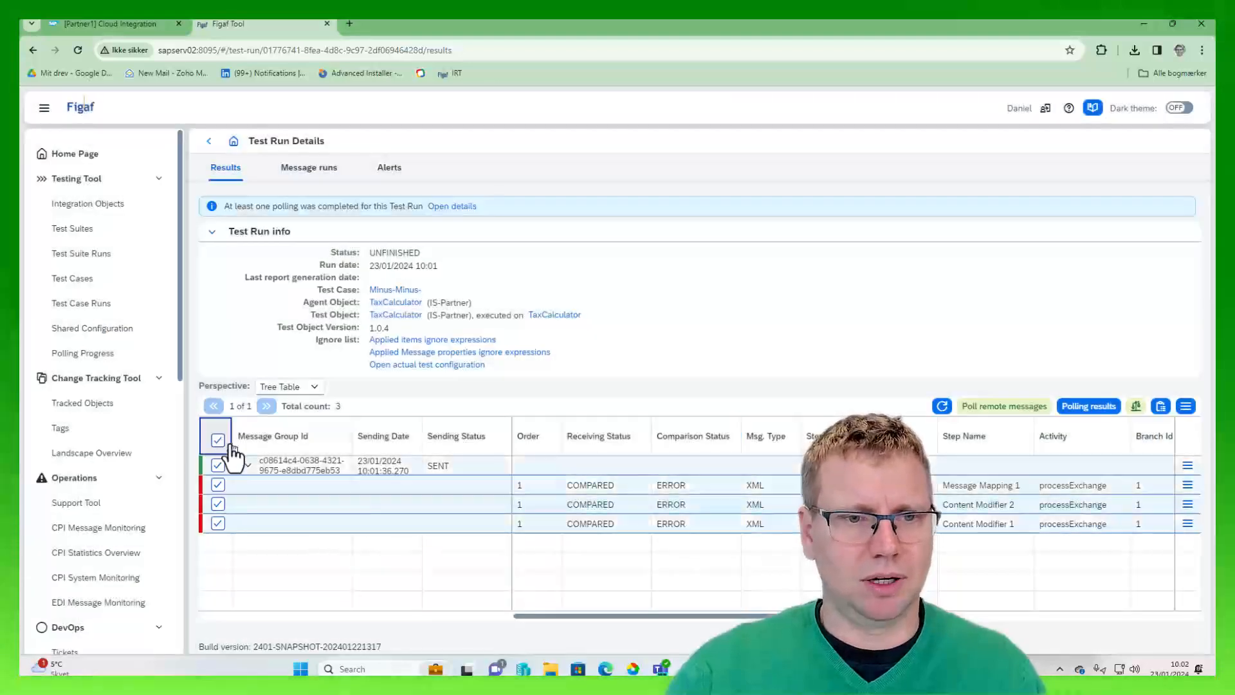
pyautogui.click(1186, 408)
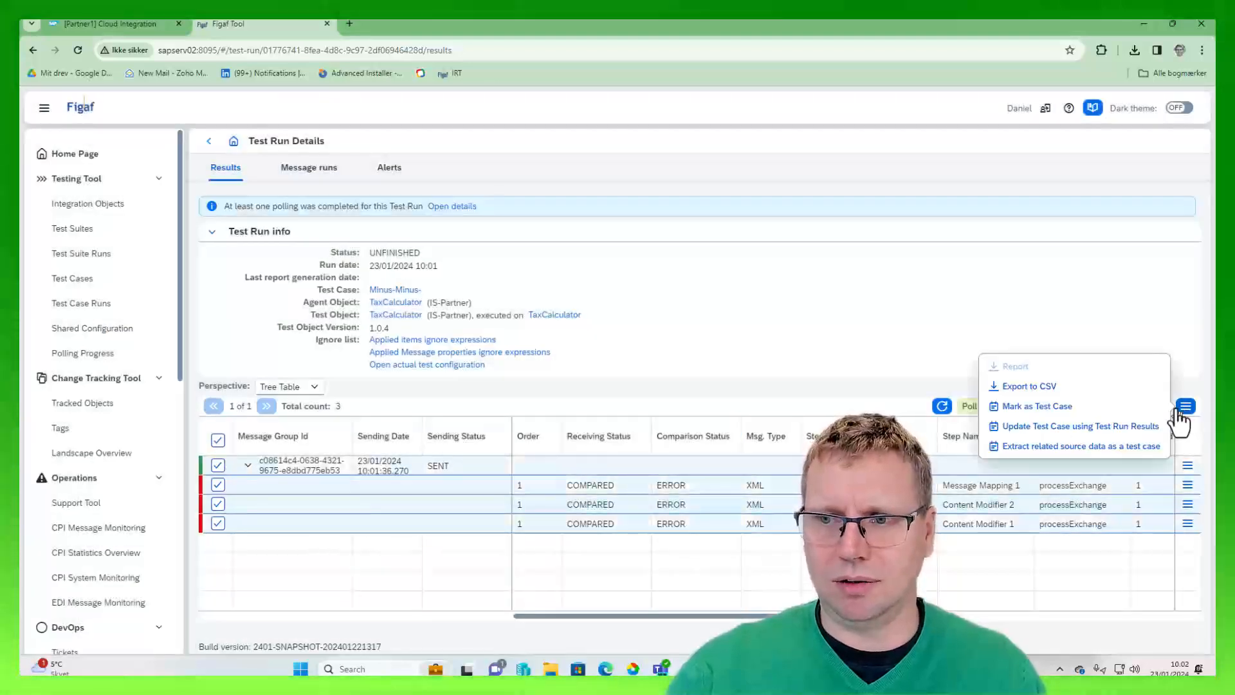
pyautogui.click(1114, 427)
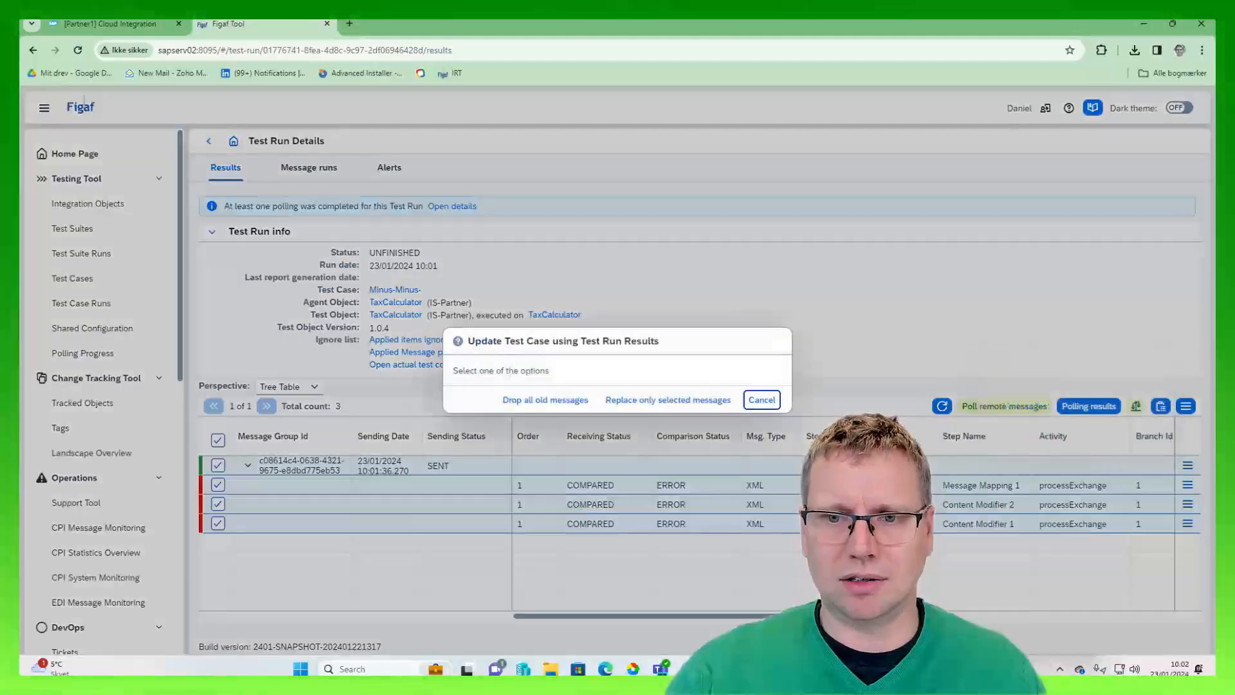
pyautogui.click(545, 400)
pyautogui.click(689, 402)
# - Return to the linked test cases of the Limit testing TAX suite
pyautogui.click(208, 141)
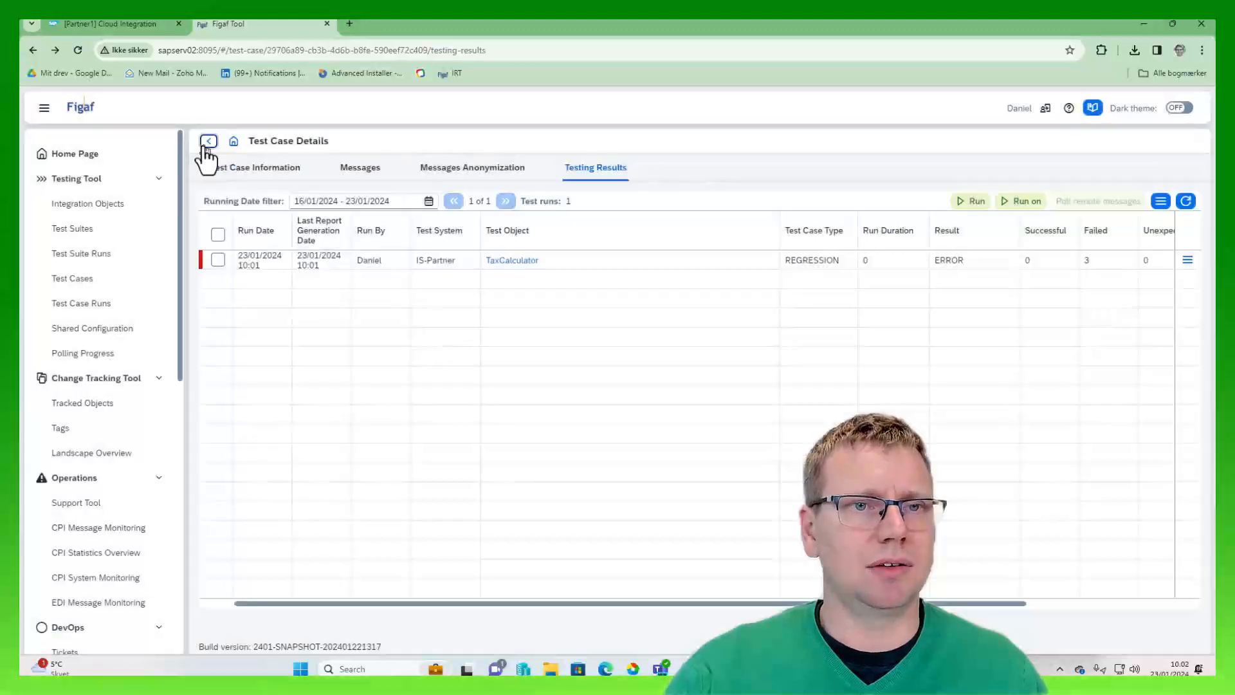
pyautogui.click(208, 142)
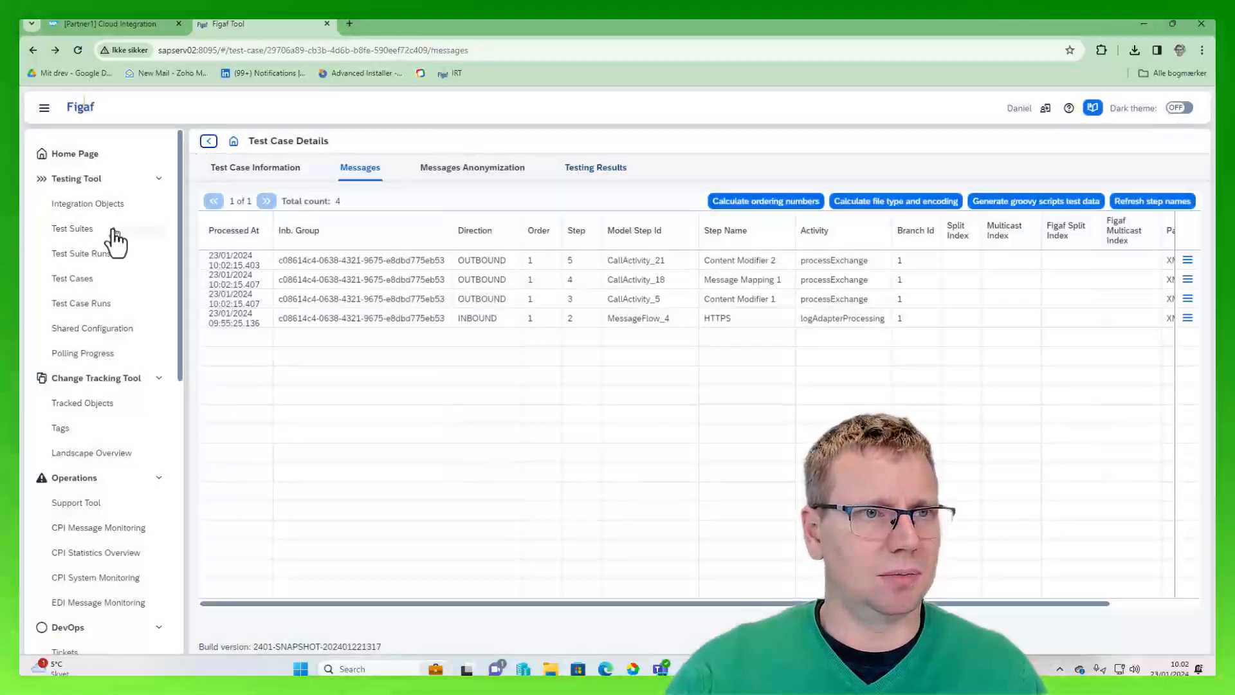
pyautogui.click(209, 146)
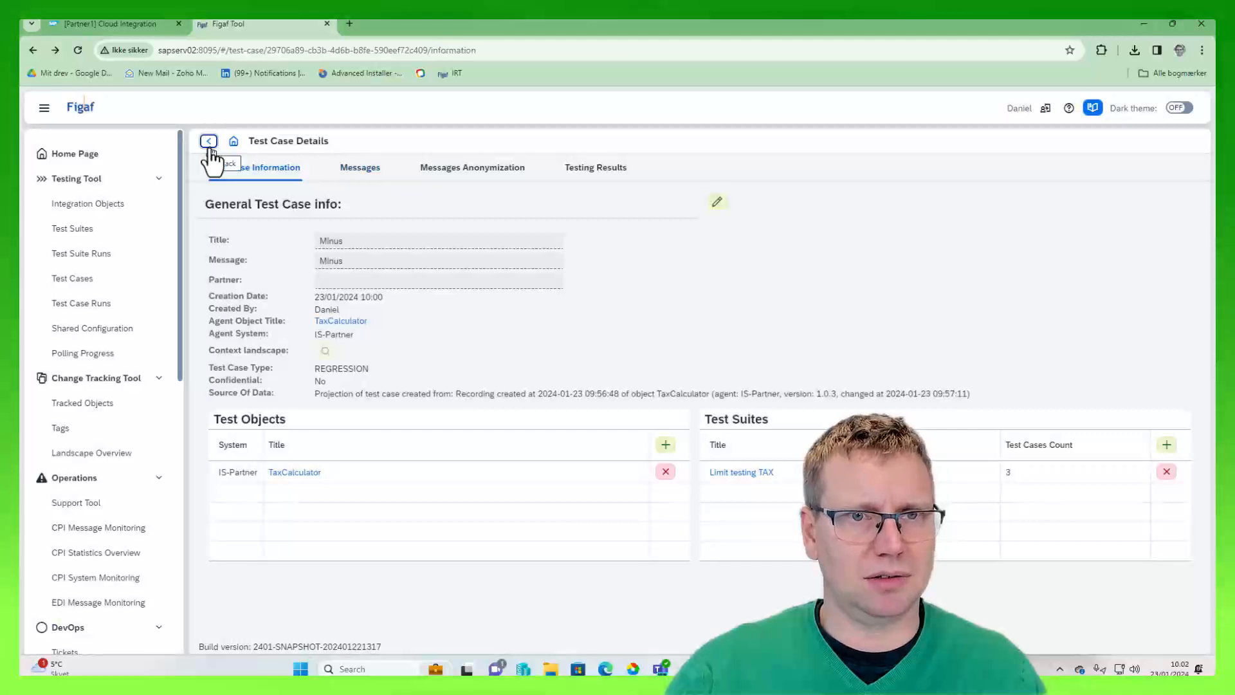
pyautogui.click(209, 143)
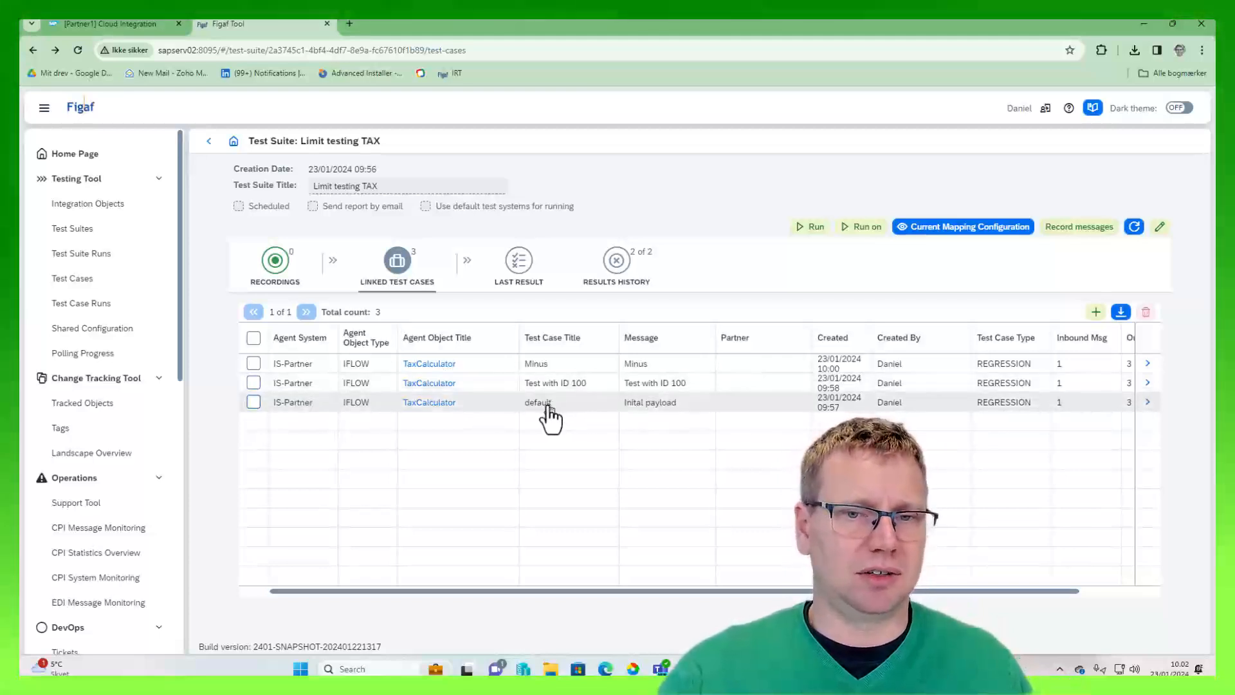
# - Switch to SAP Integration Suite, put the TaxCalculator flow in edit mode and open the MapOrder mapping of Message Mapping 1
pyautogui.click(103, 24)
pyautogui.click(700, 401)
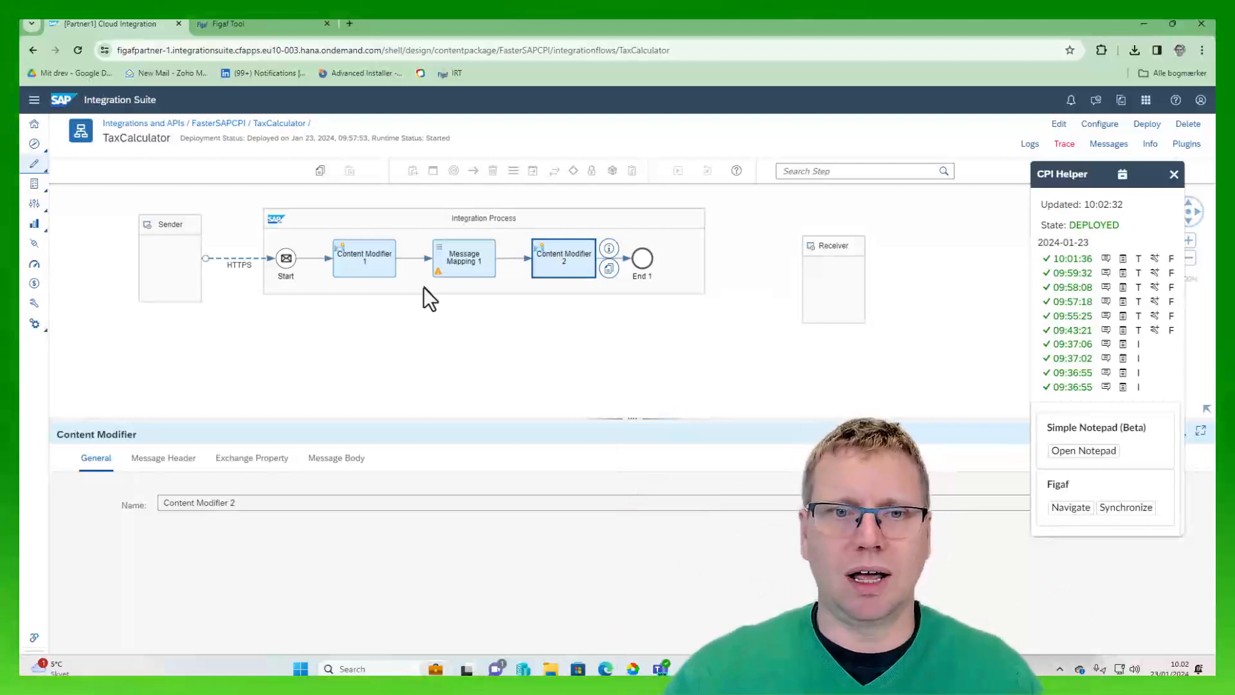
pyautogui.click(1055, 127)
pyautogui.click(446, 274)
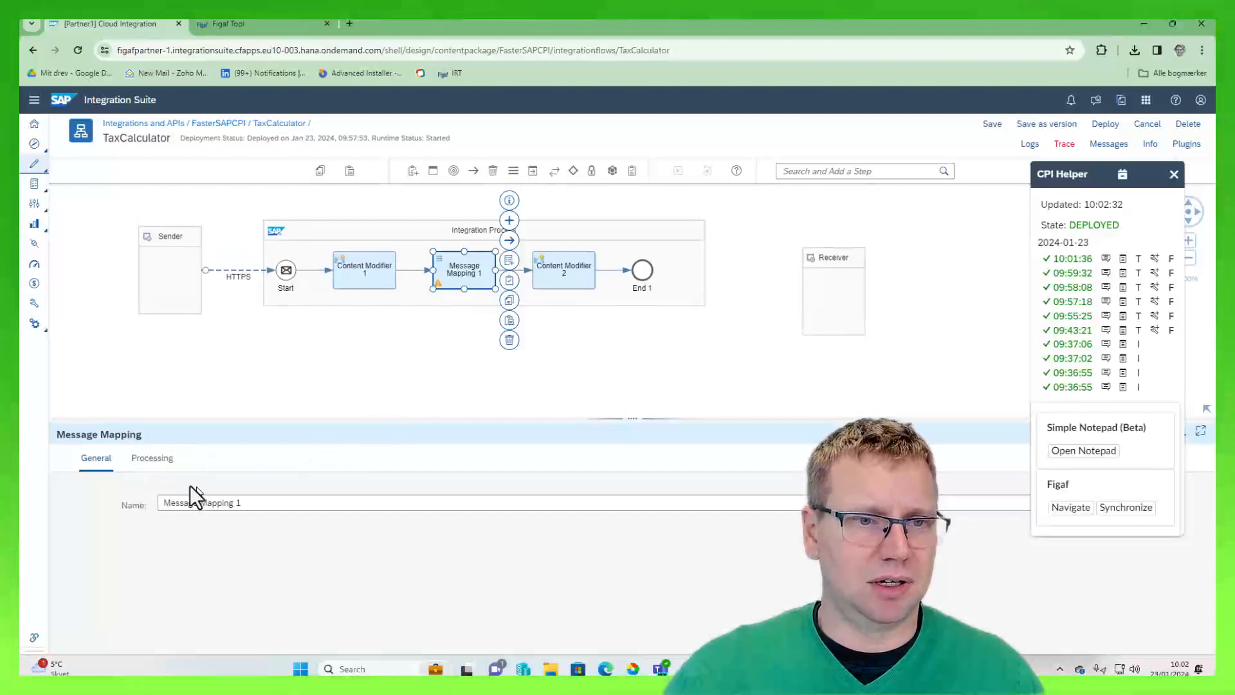
pyautogui.click(152, 460)
pyautogui.click(298, 532)
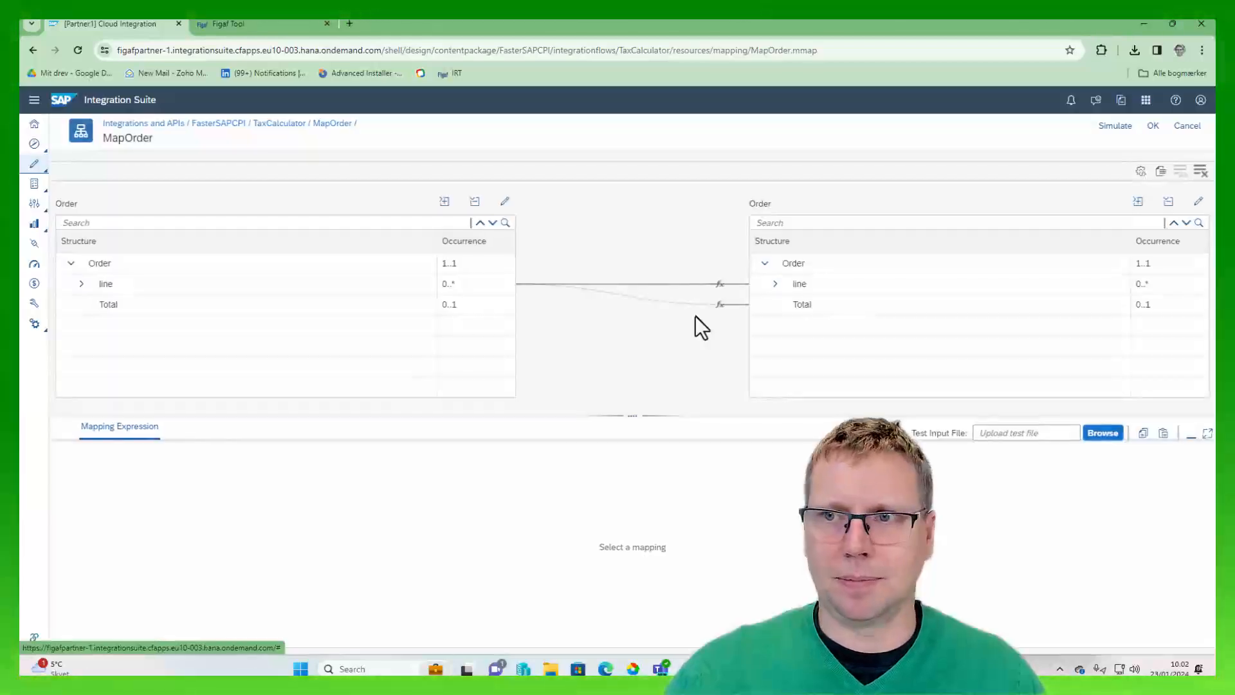
# - Set the tax rate constant in the Total field's mapping expression to 0.19 and save the TaxCalculator flow as a version
pyautogui.click(762, 307)
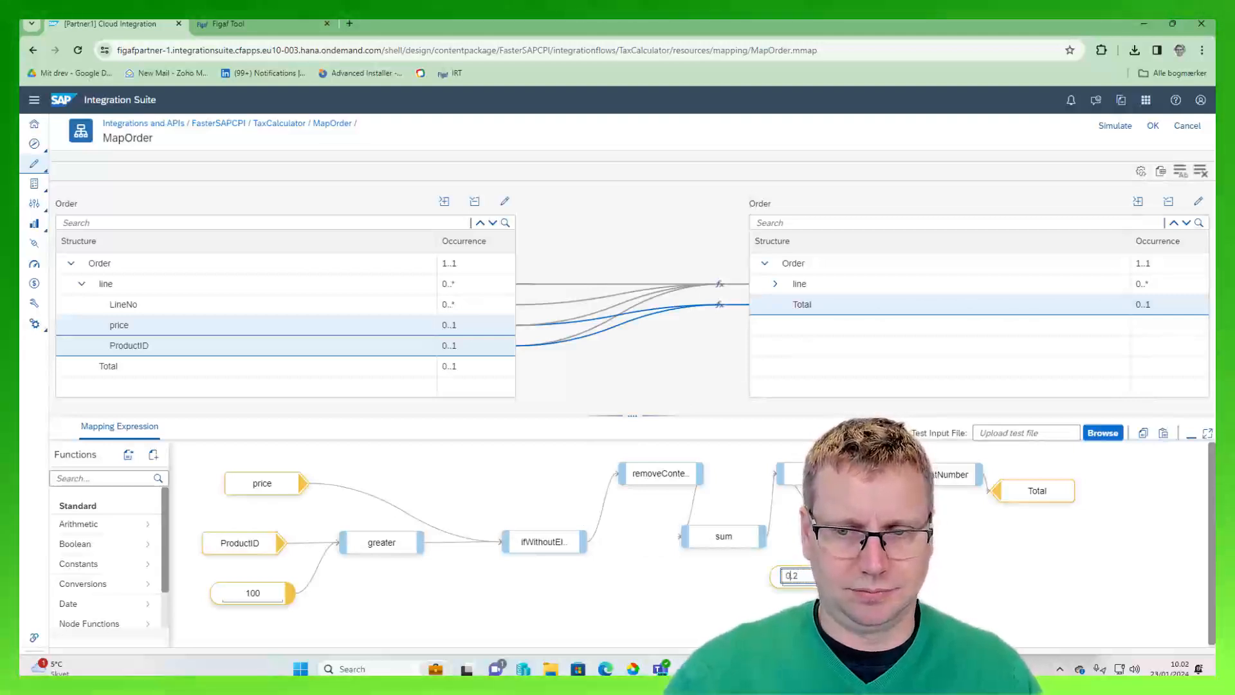
pyautogui.write('19')
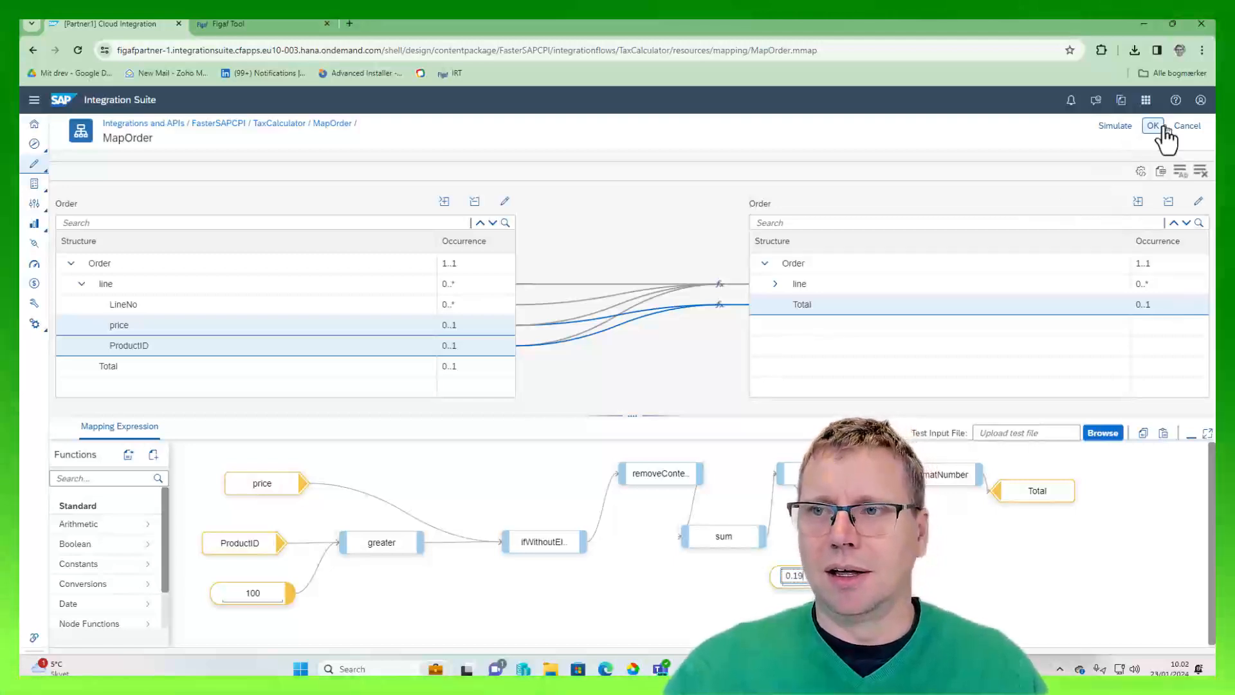
pyautogui.click(1152, 127)
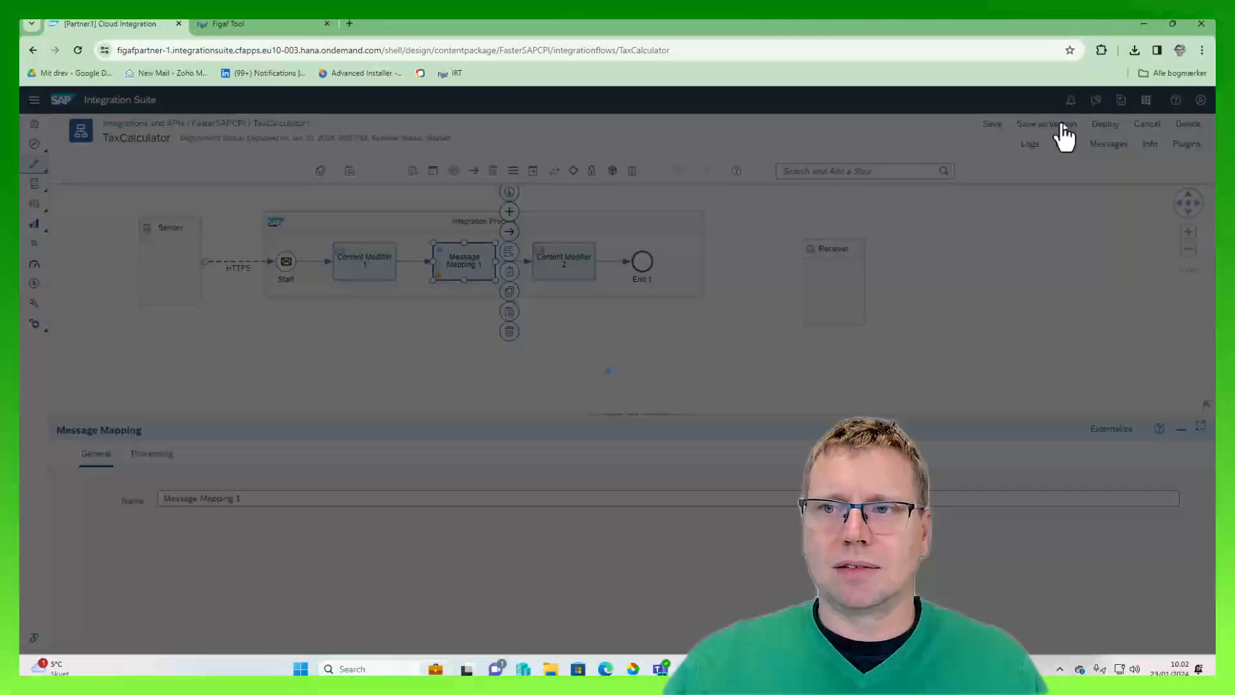
pyautogui.click(812, 429)
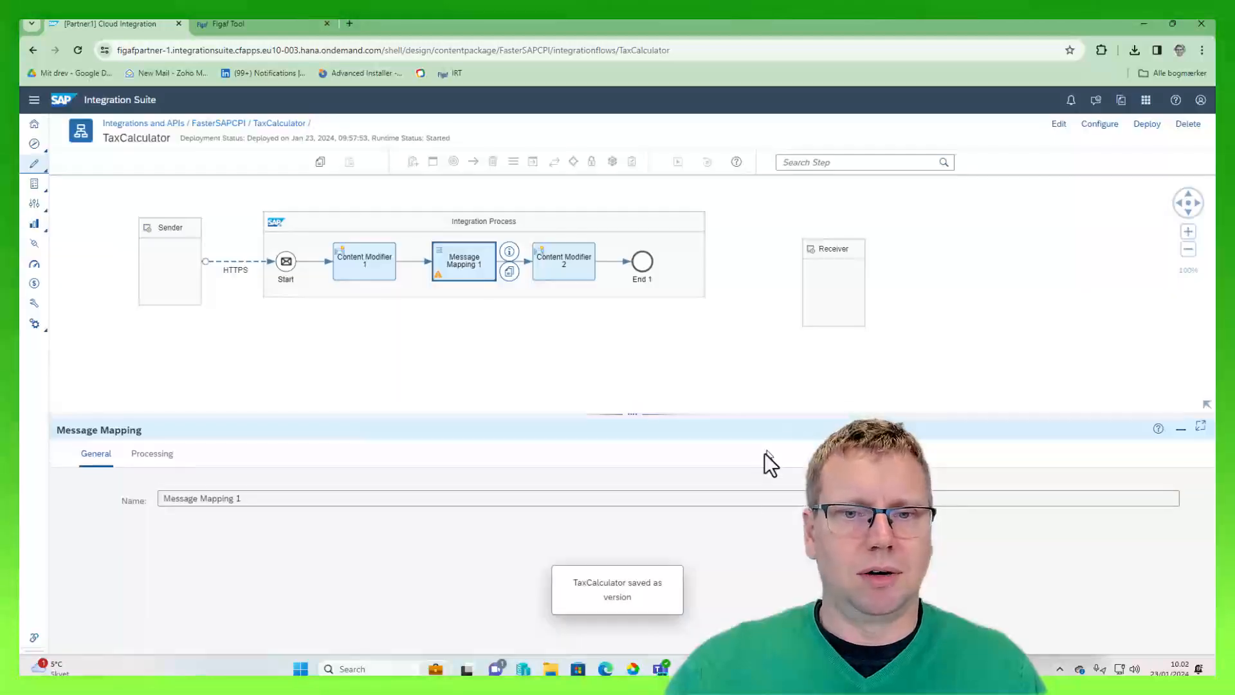
# - Synchronize the TaxCalculator flow with Figaf through CPI Helper and return to the flow in SAP Integration Suite
pyautogui.click(1110, 143)
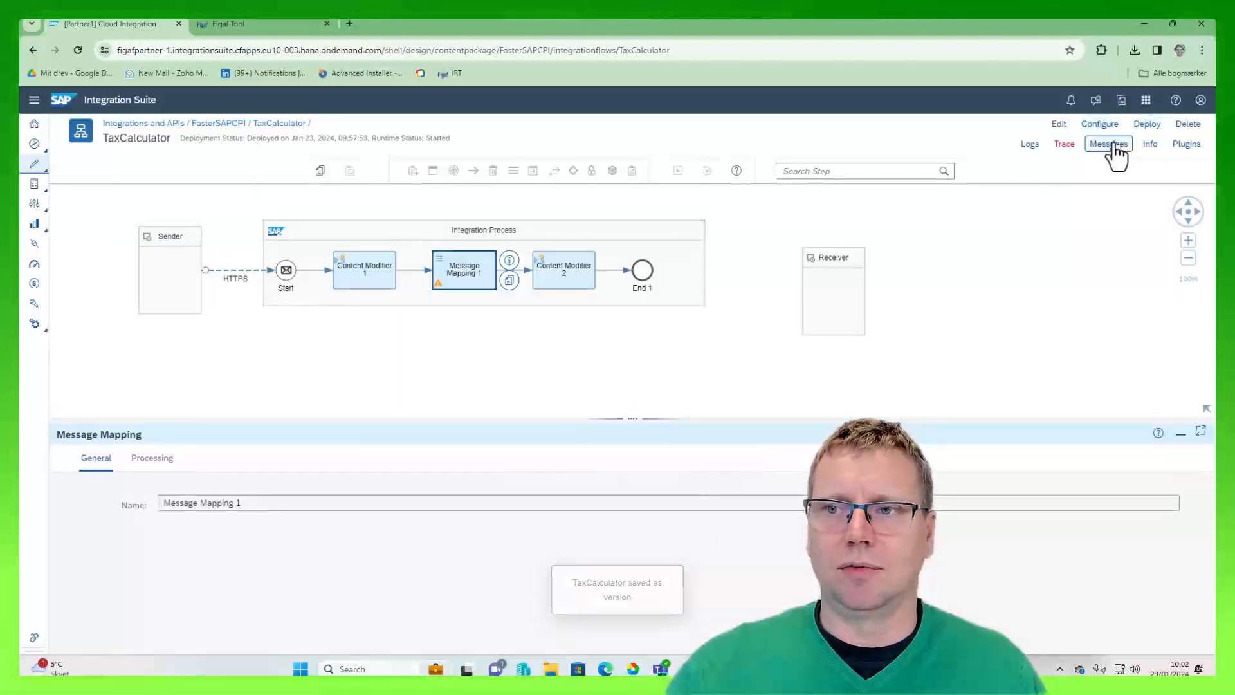
pyautogui.click(1132, 506)
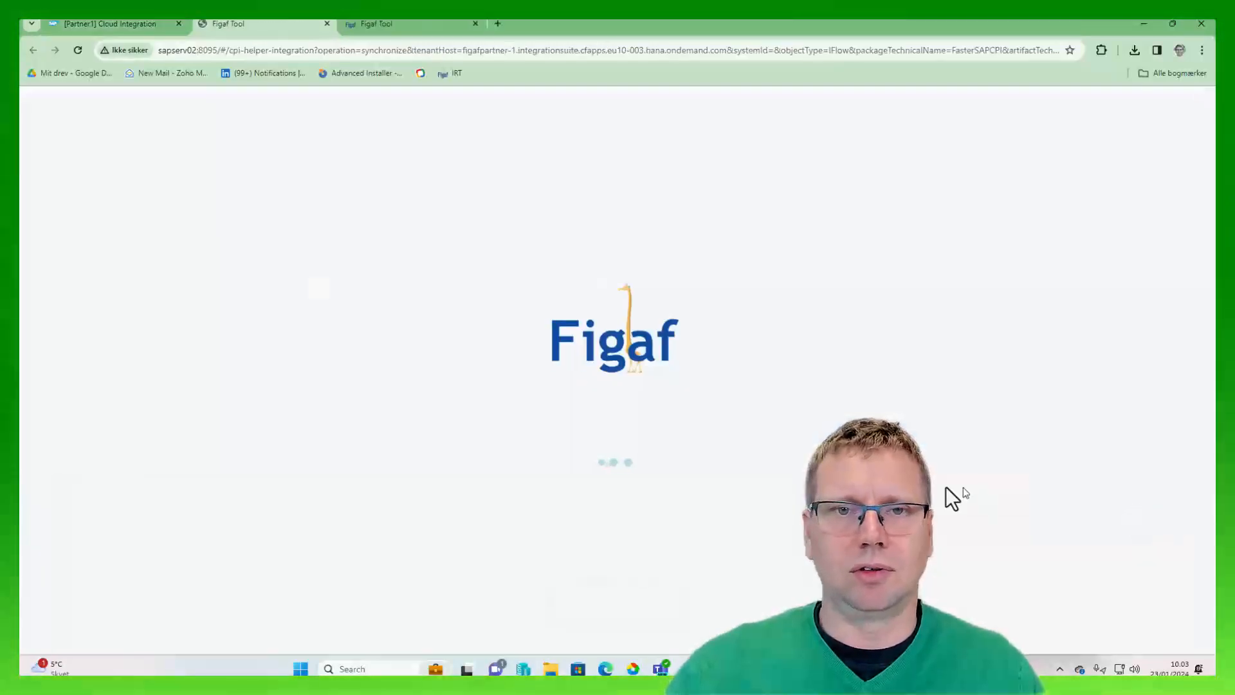
pyautogui.click(913, 443)
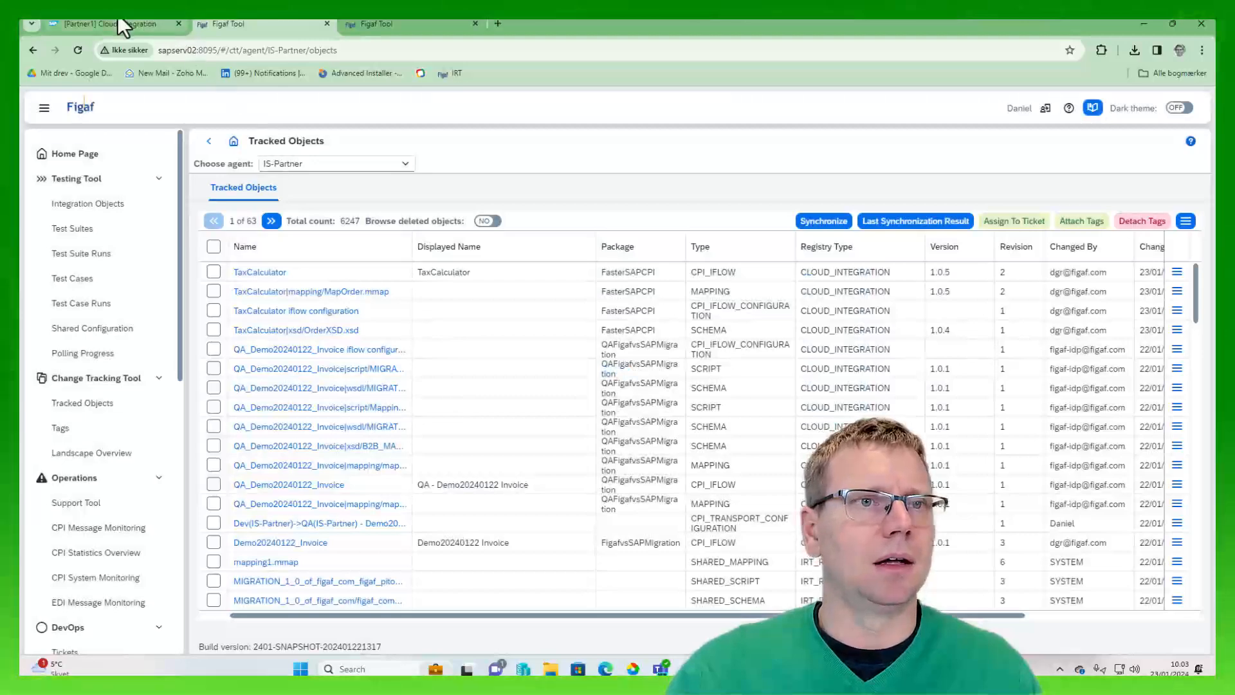
pyautogui.click(119, 20)
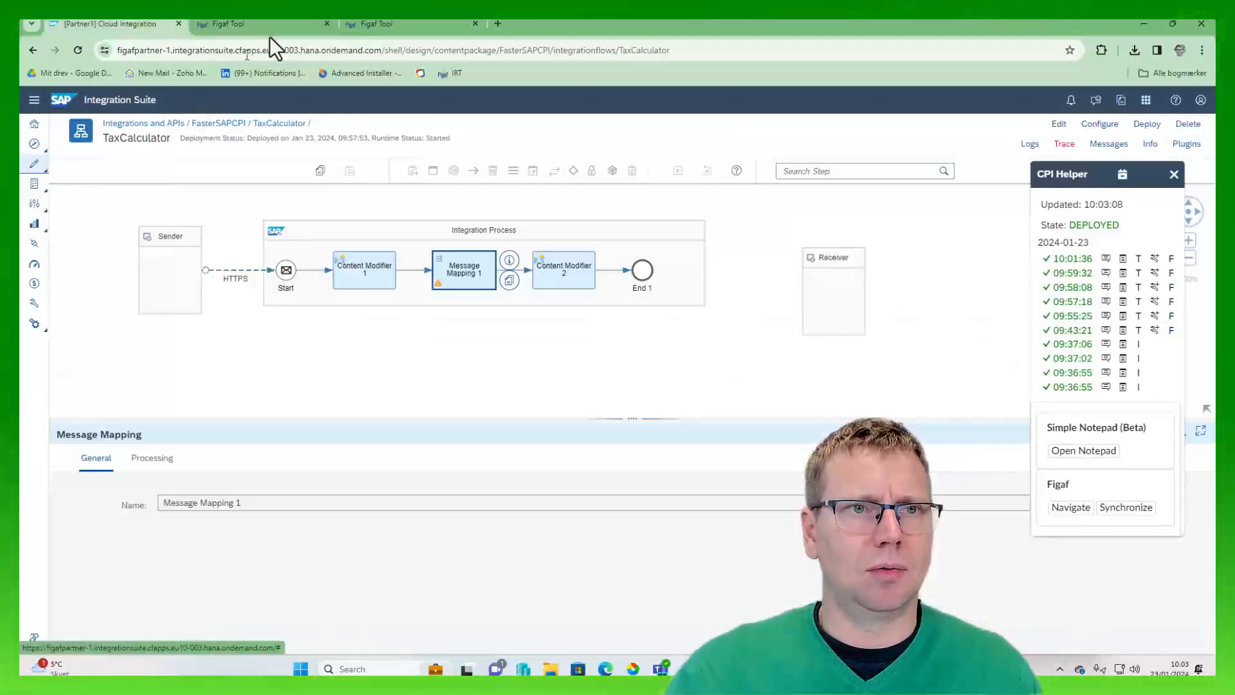
# - Switch to Figaf and open the linked test cases of the Limit testing TAX suite
pyautogui.click(289, 24)
pyautogui.click(99, 278)
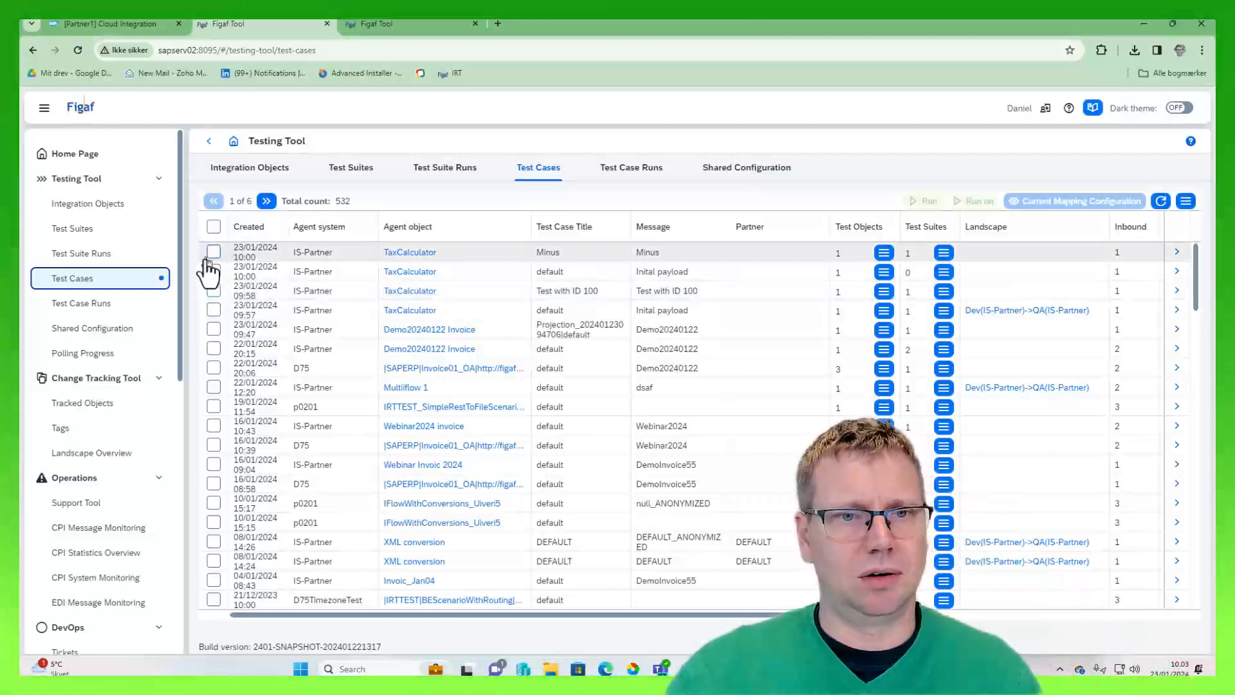
pyautogui.click(122, 230)
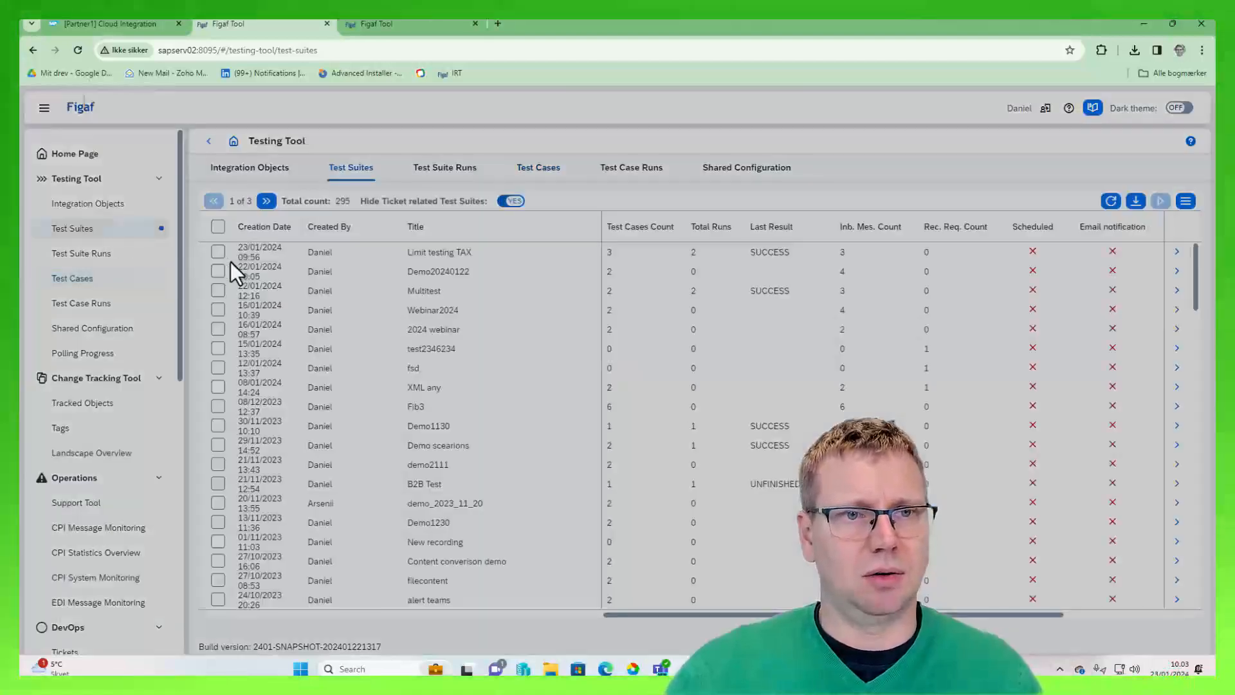
pyautogui.click(1177, 253)
pyautogui.click(406, 261)
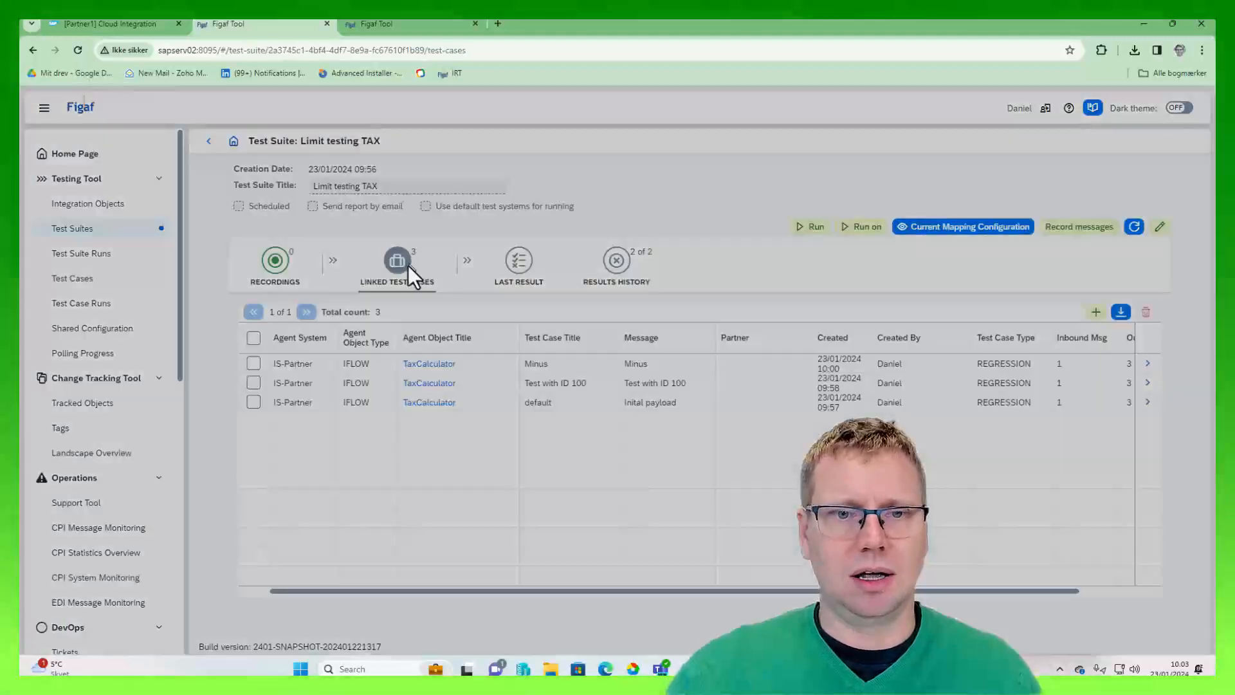
# - Run the Limit testing TAX suite and refresh its last results
pyautogui.click(811, 228)
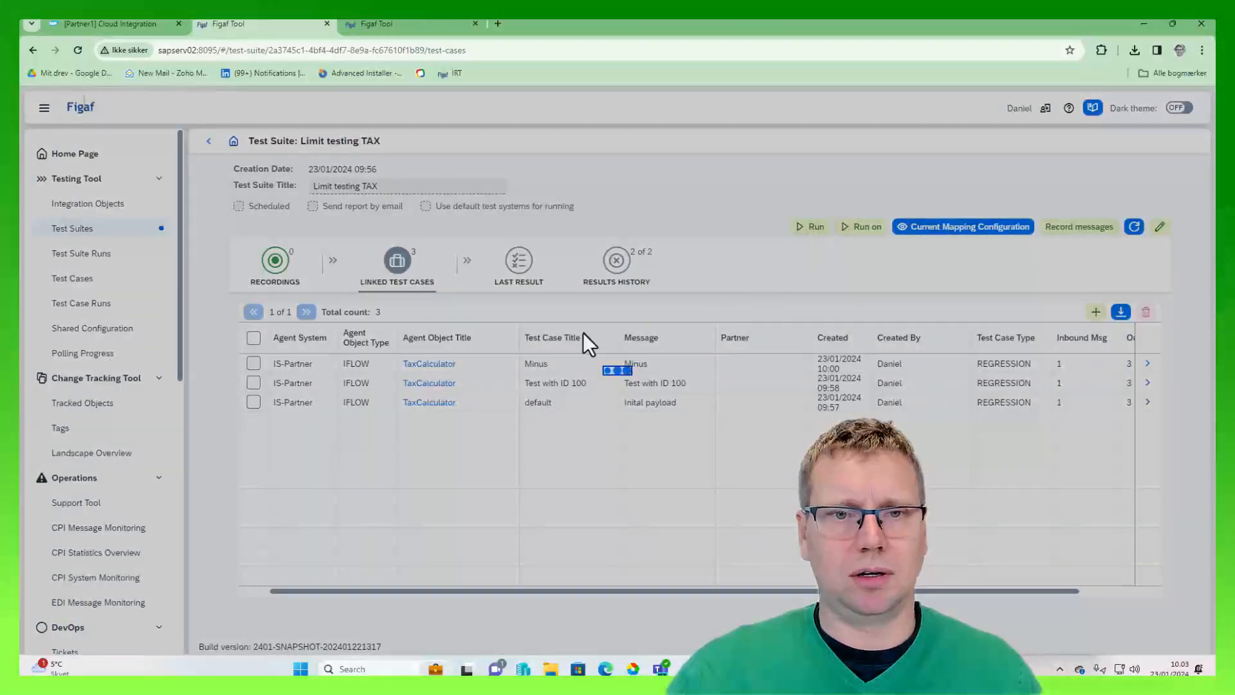
pyautogui.click(685, 400)
pyautogui.click(520, 264)
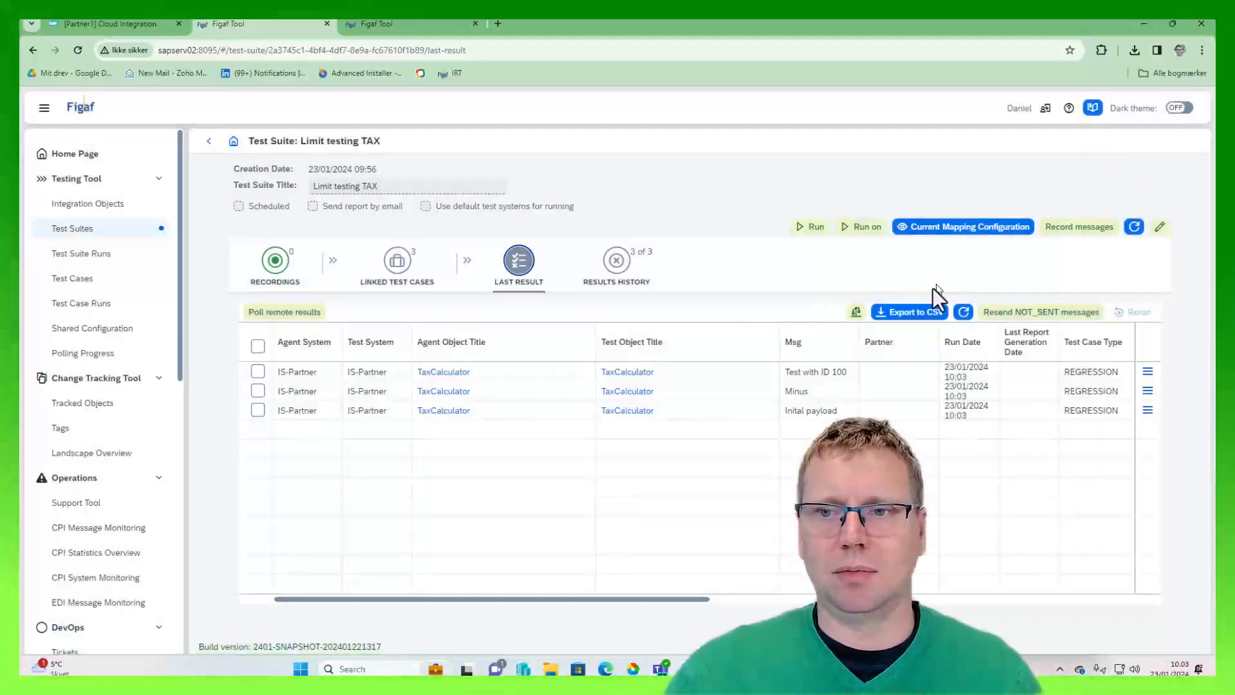
pyautogui.click(963, 313)
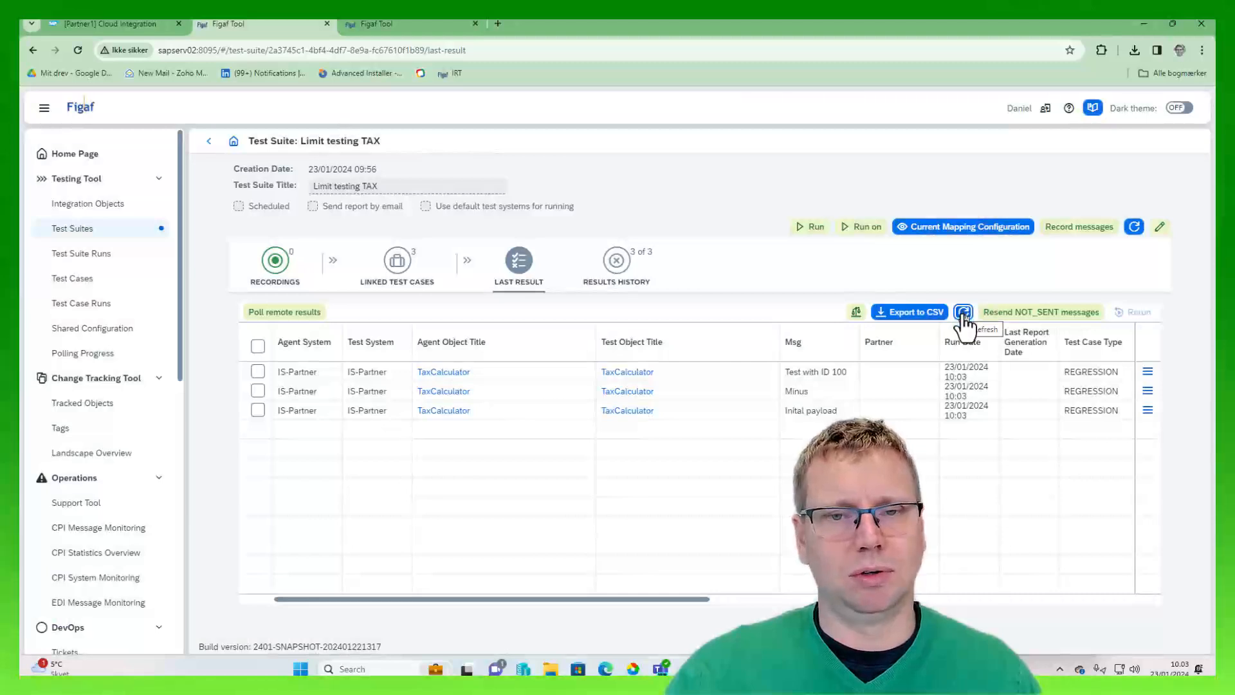
pyautogui.click(963, 315)
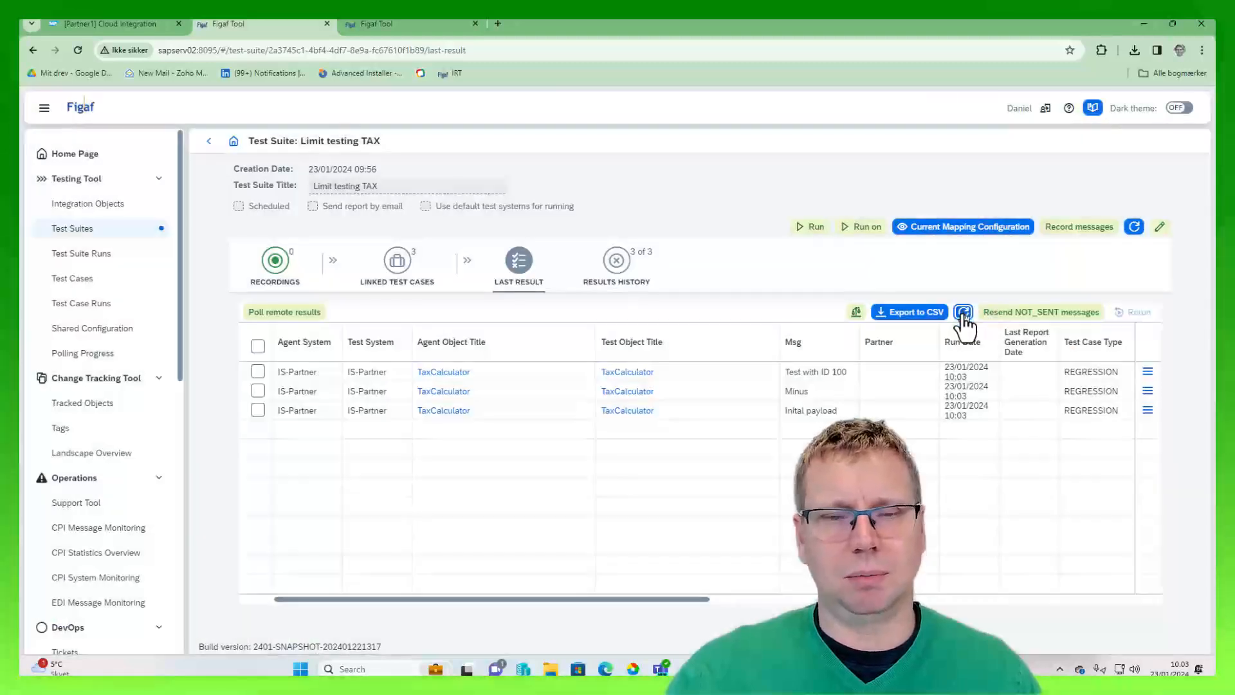
# - Open the newest testing result of the Inital payload test case and examine its messages and test object version
pyautogui.click(1148, 410)
pyautogui.click(1092, 393)
pyautogui.click(617, 169)
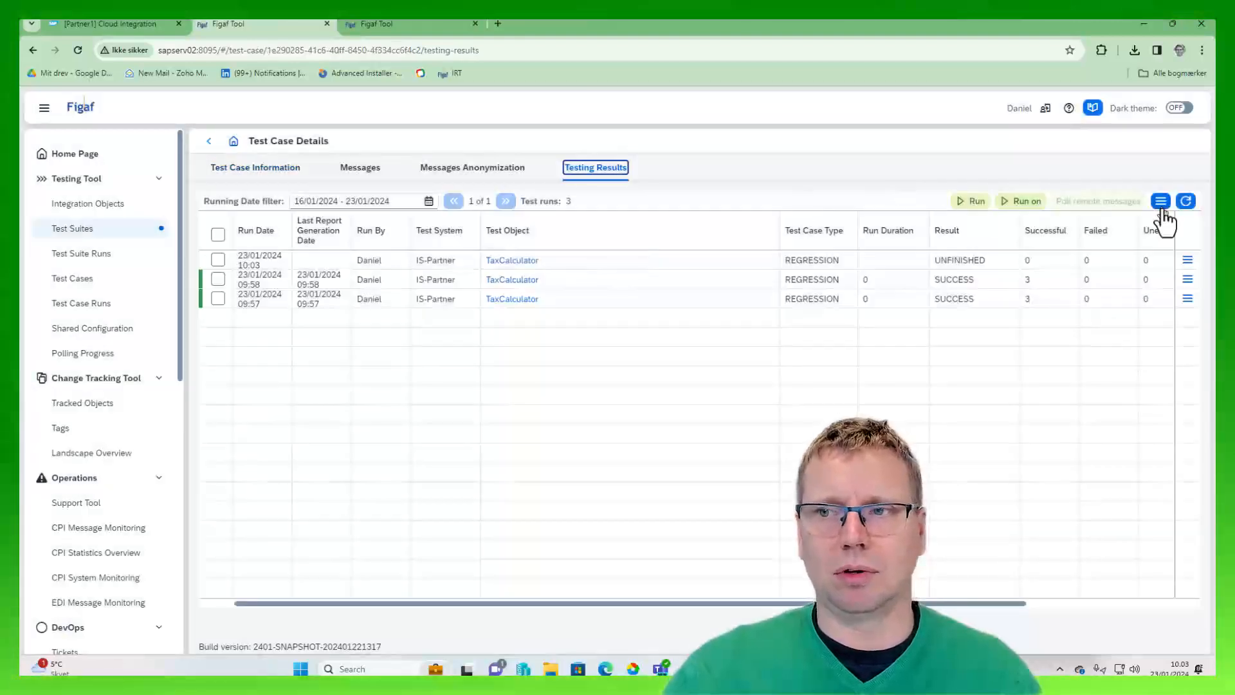
pyautogui.click(1186, 203)
pyautogui.click(1187, 260)
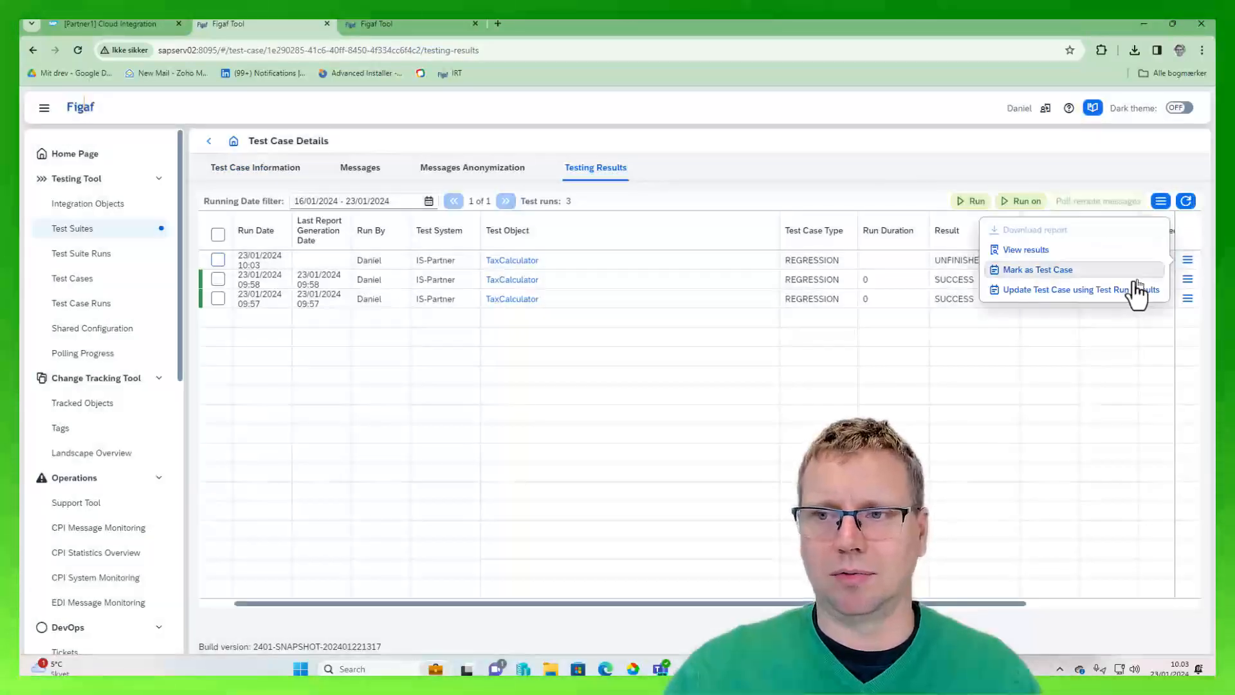
pyautogui.click(1068, 252)
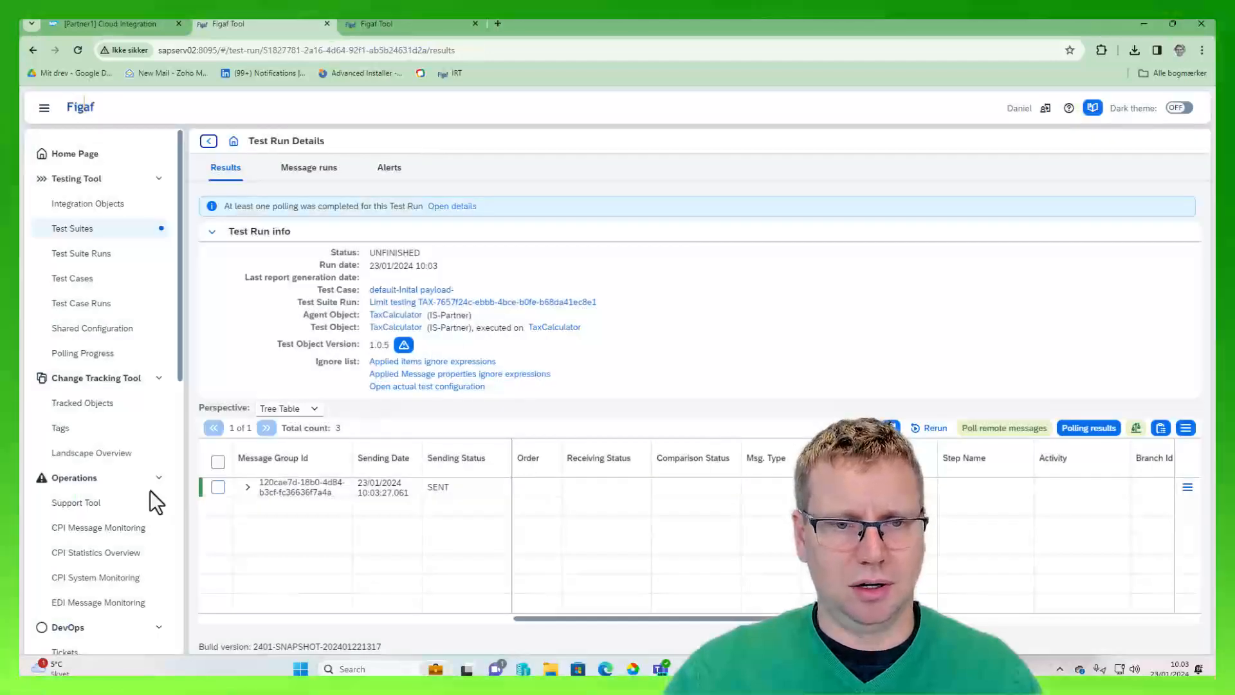
pyautogui.click(246, 488)
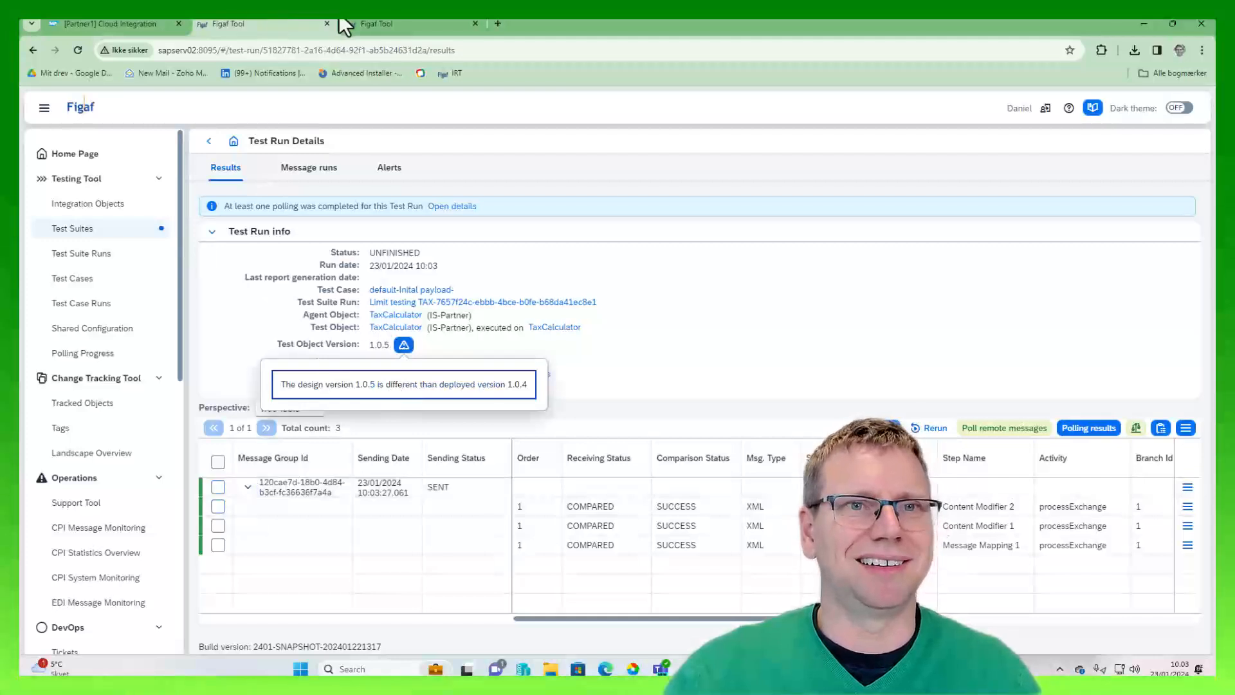
# - Switch to SAP Integration Suite and deploy the TaxCalculator flow
pyautogui.click(392, 25)
pyautogui.click(148, 24)
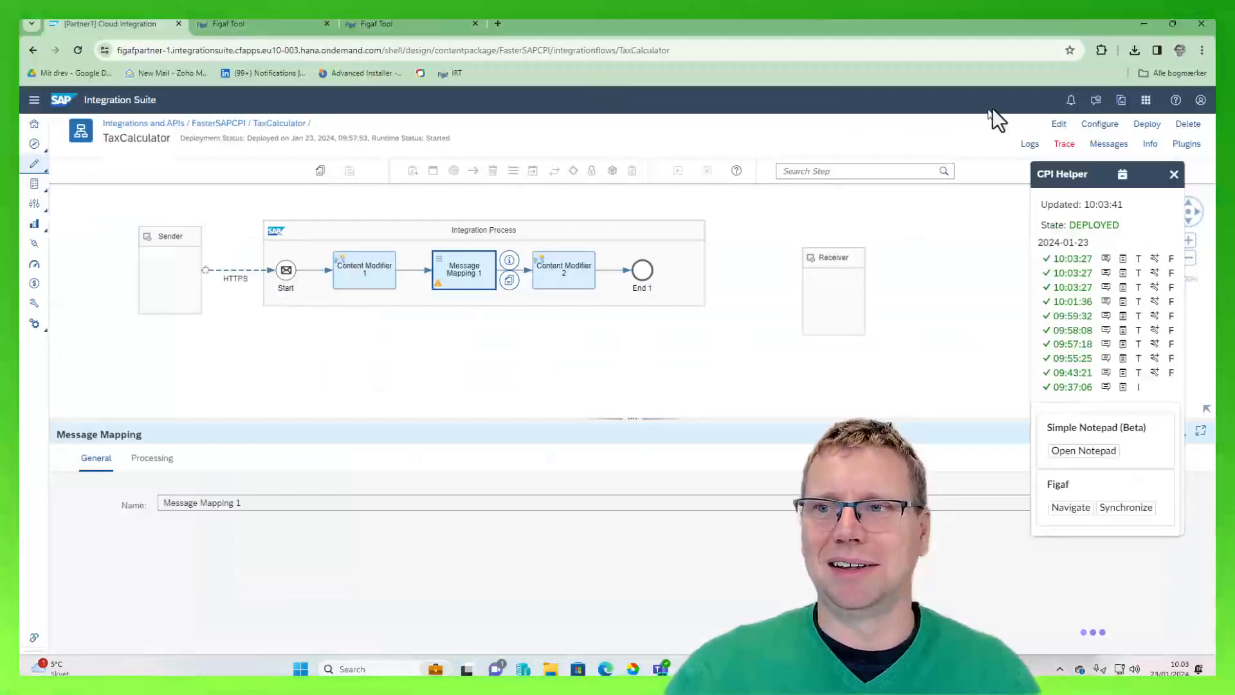
pyautogui.click(1147, 126)
pyautogui.click(662, 415)
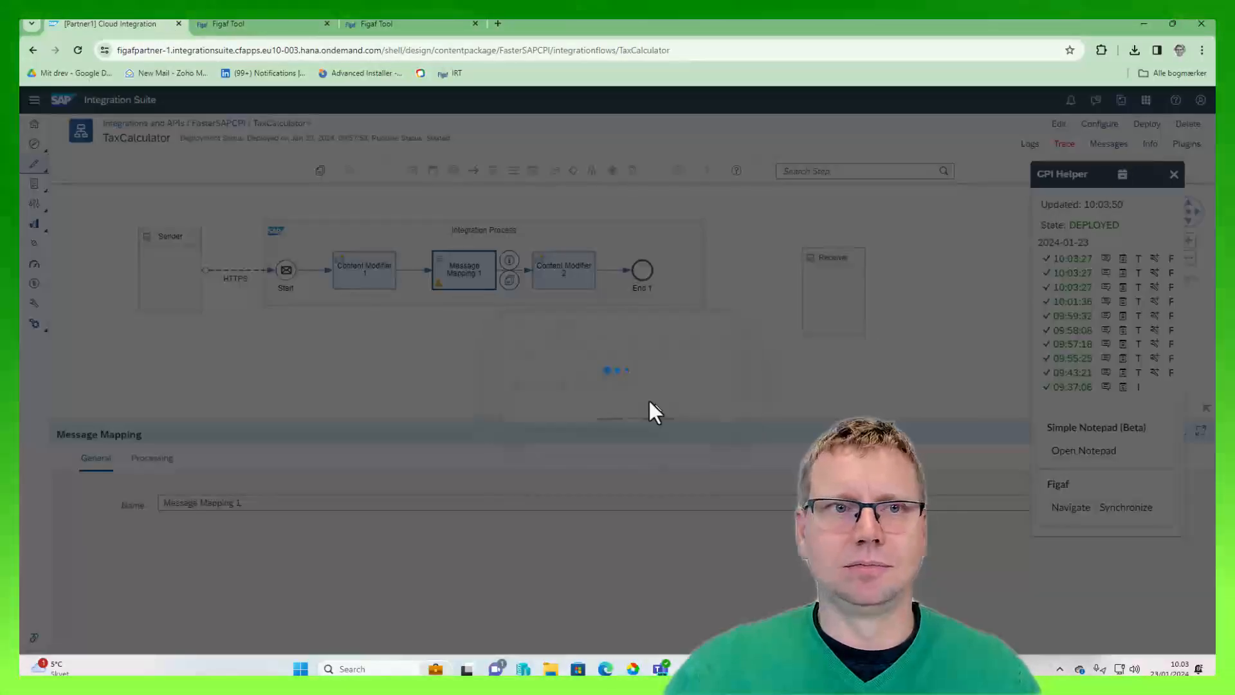
# - Return to the last results of the Limit testing TAX suite in Figaf and rerun the suite
pyautogui.click(215, 23)
pyautogui.click(204, 136)
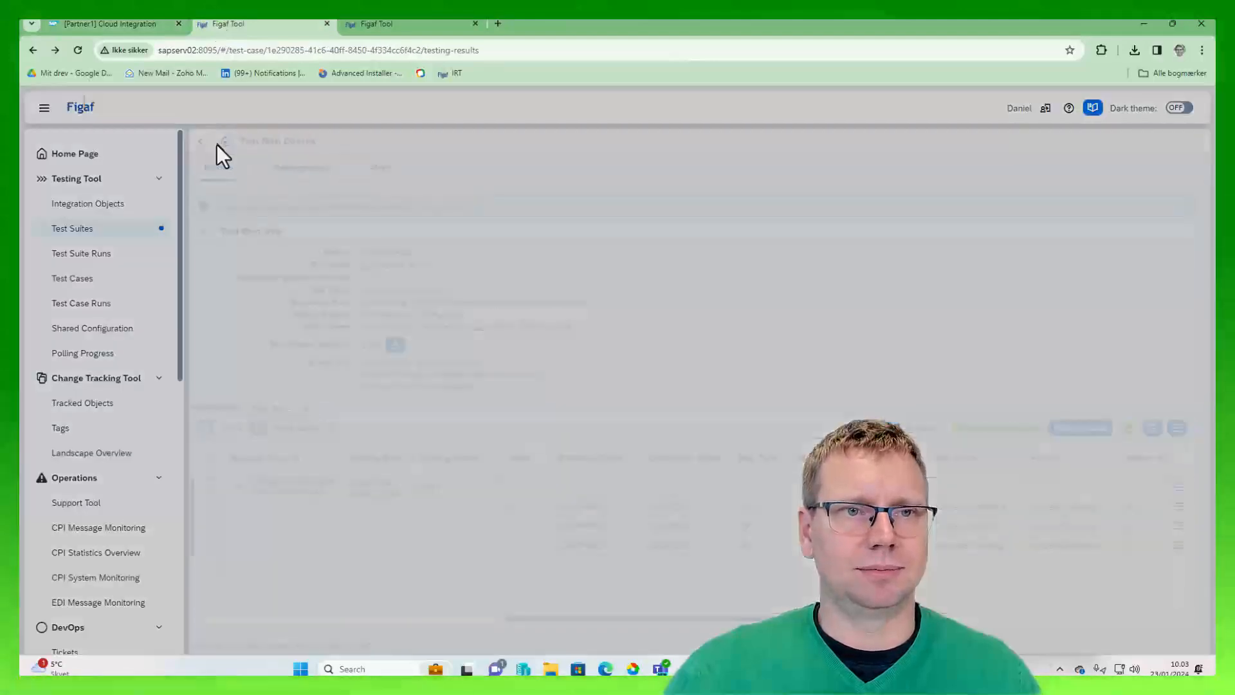
pyautogui.click(207, 142)
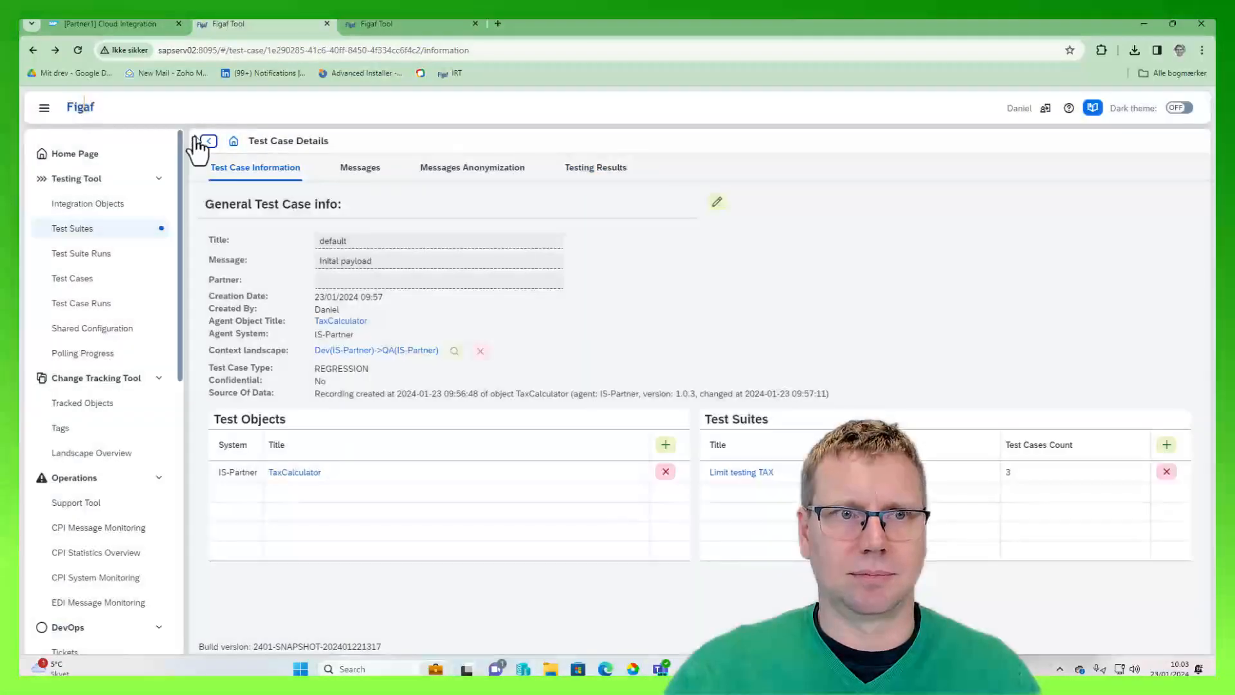
pyautogui.click(209, 142)
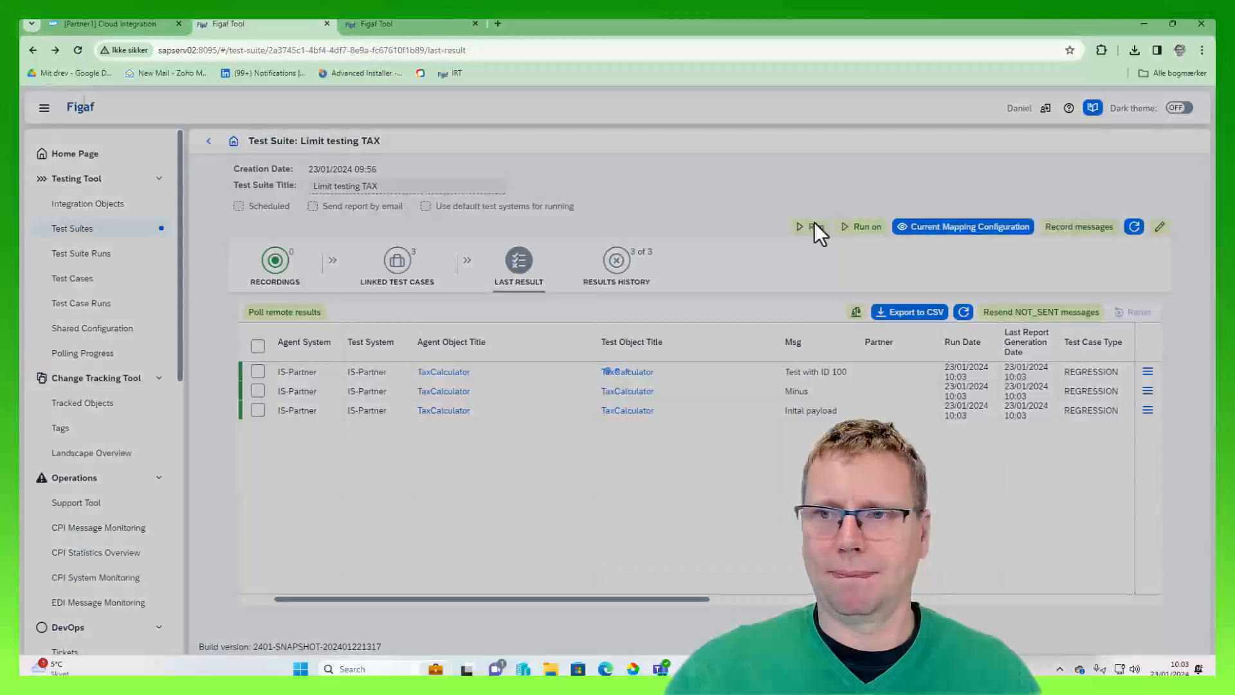
pyautogui.moveTo(602, 371); pyautogui.dragTo(622, 371)
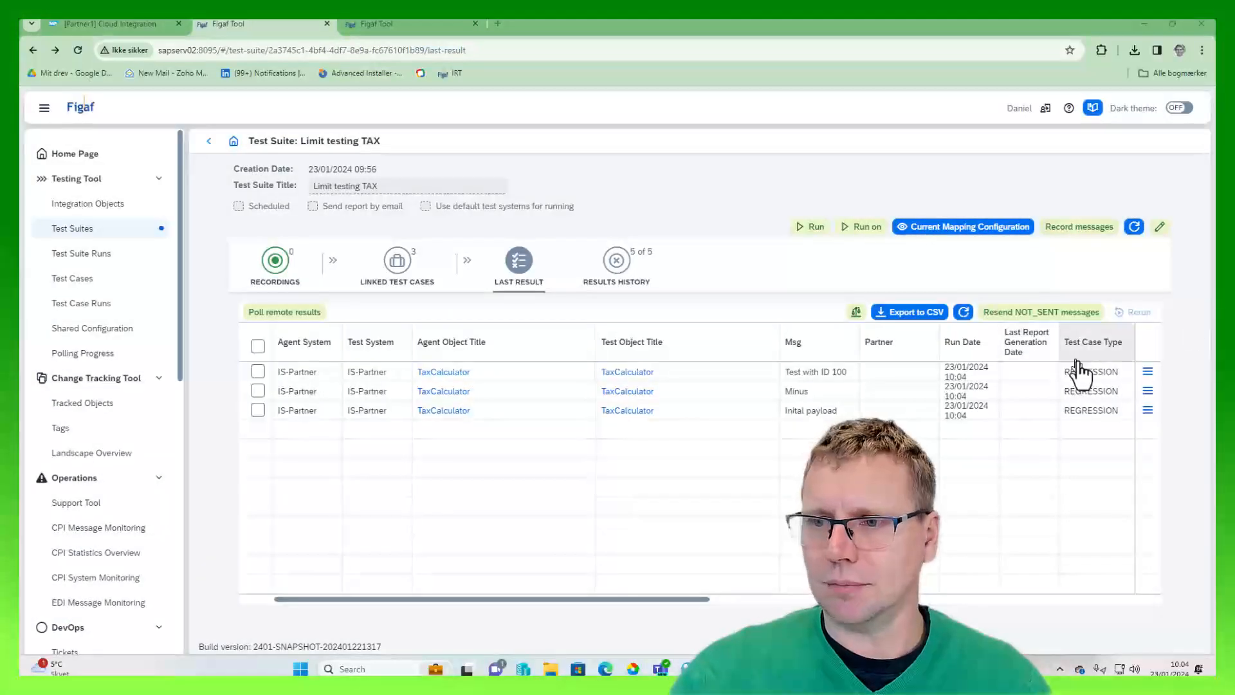
# - Check the new run results of the Test with ID 100 case and return to the suite's last results
pyautogui.click(1147, 372)
pyautogui.click(1096, 394)
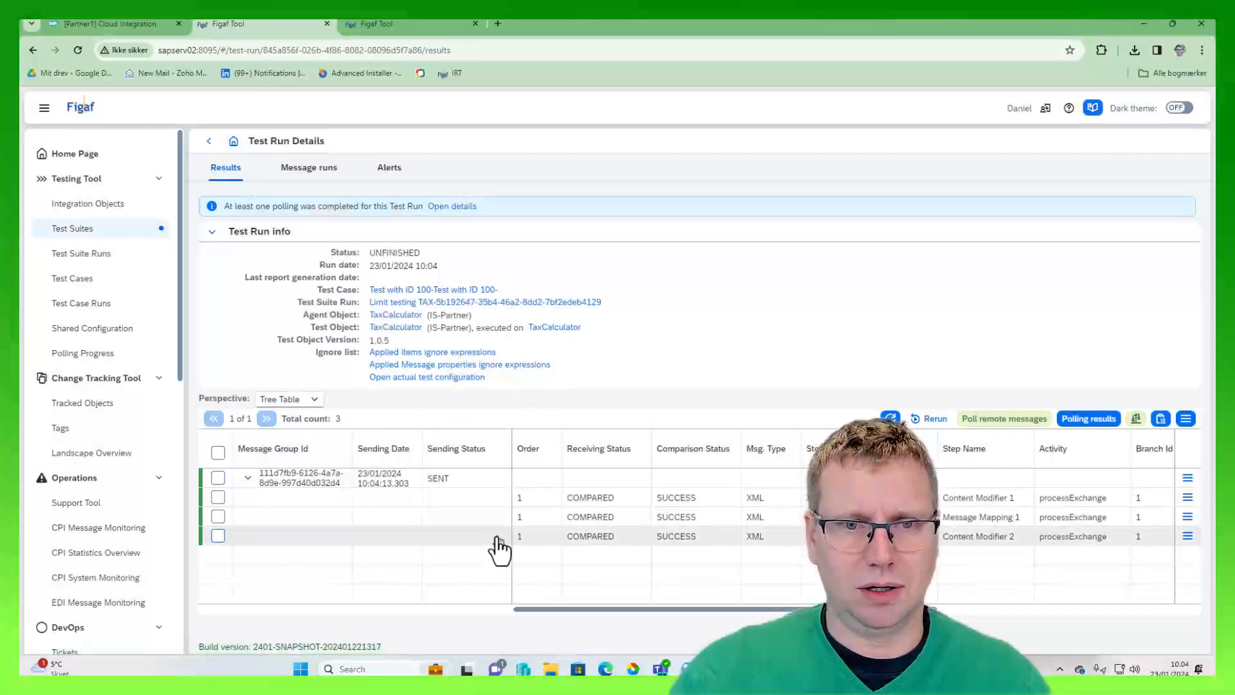
pyautogui.click(210, 142)
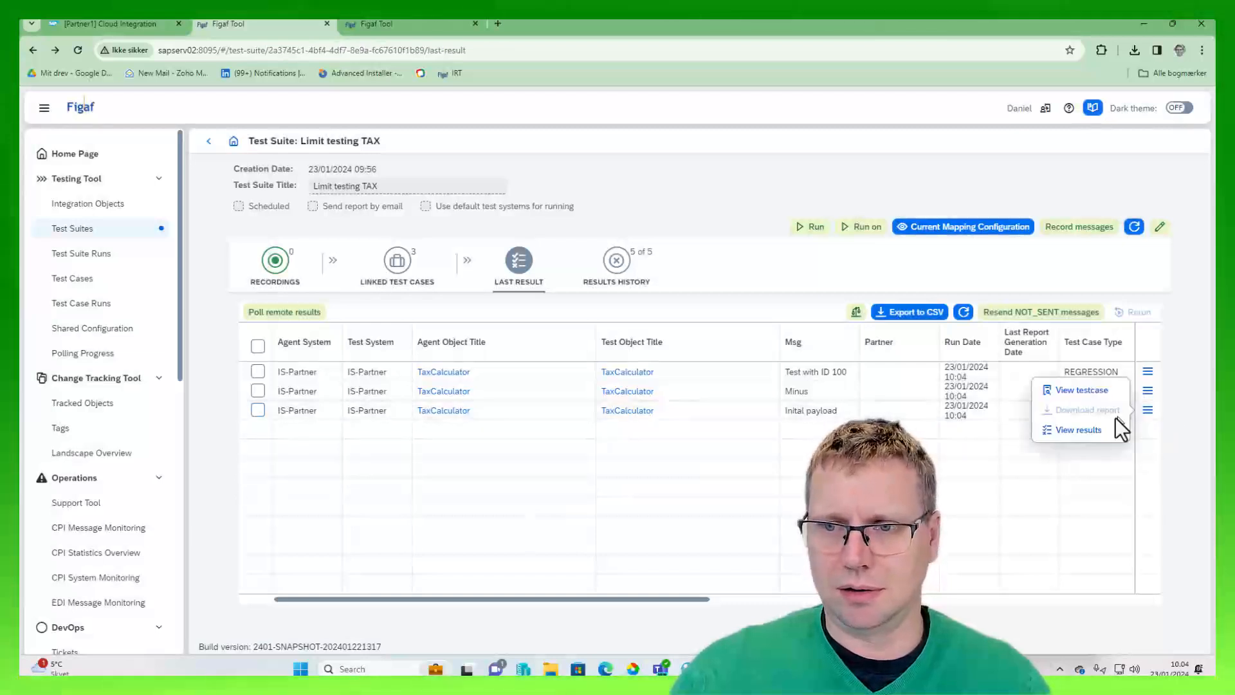
# - Examine the differences between expected and actual results for Content Modifier 2 in the Inital payload run
pyautogui.click(1073, 430)
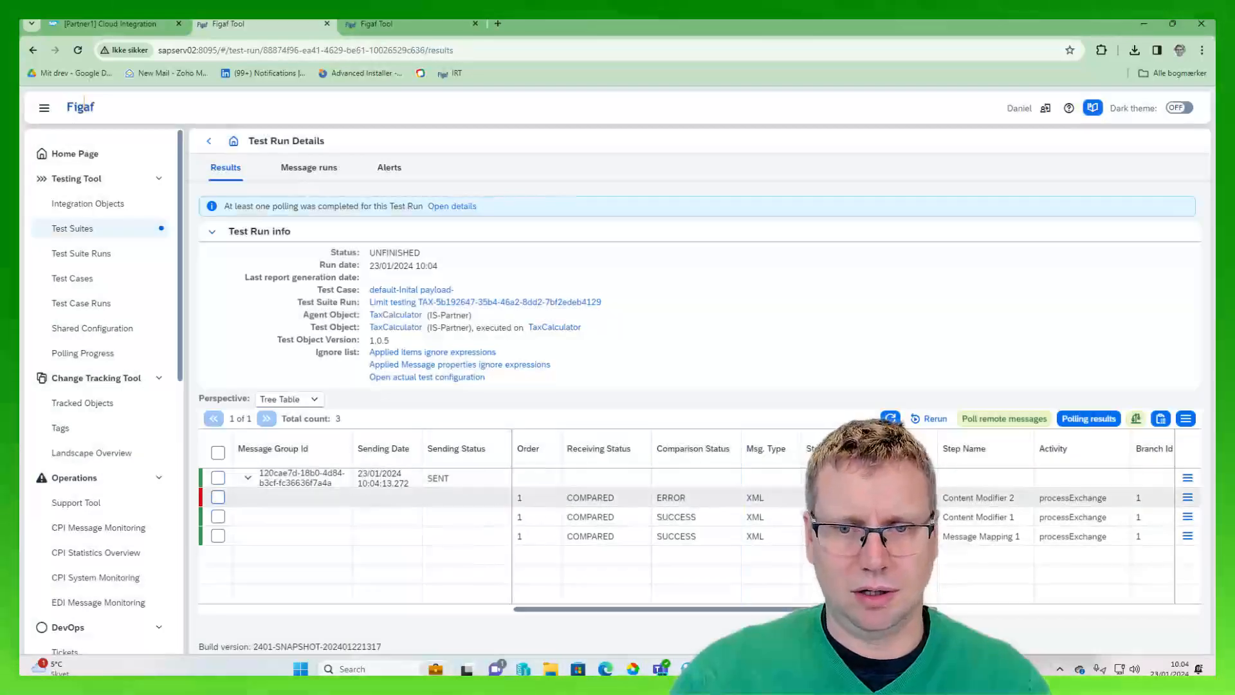
pyautogui.click(1188, 497)
pyautogui.click(1118, 512)
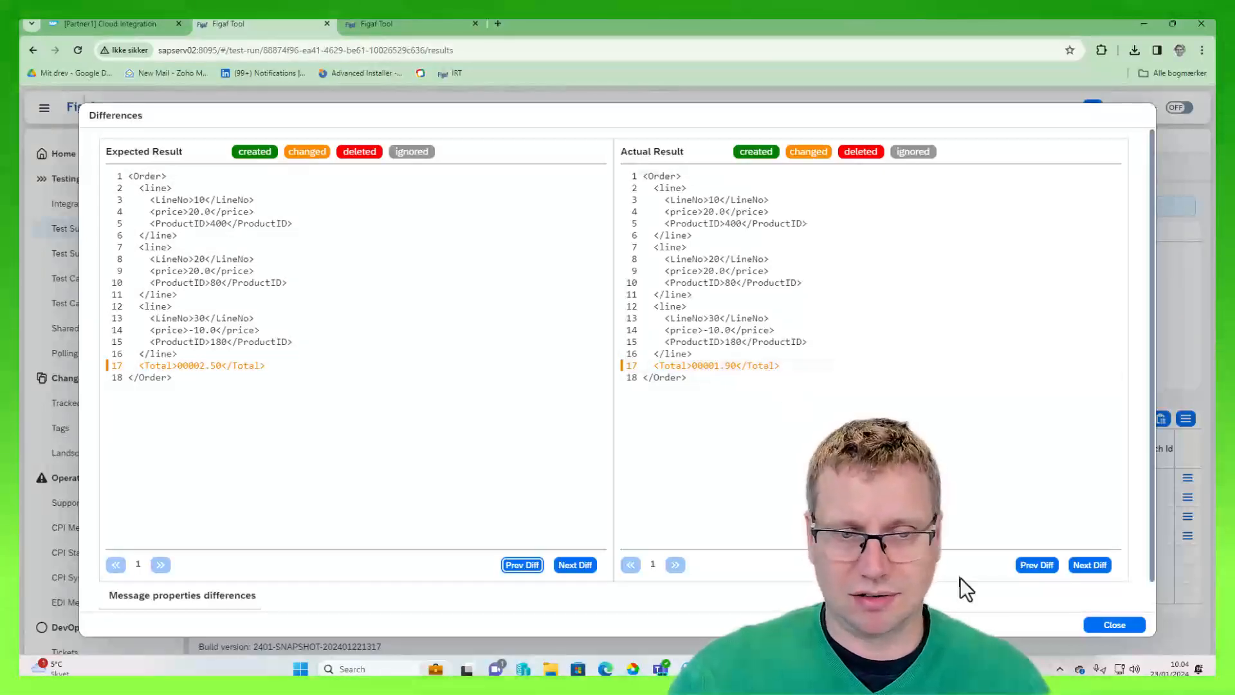
pyautogui.click(1114, 625)
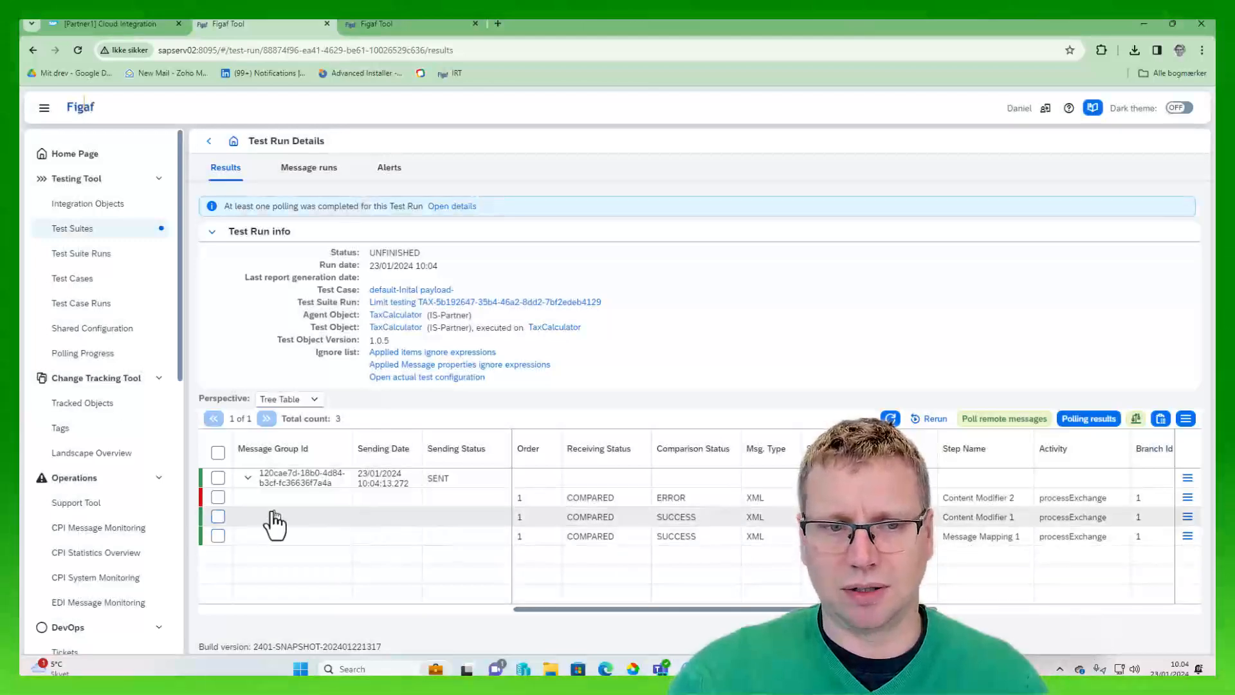
# - Generate the report for all messages of the Inital payload test run
pyautogui.click(218, 452)
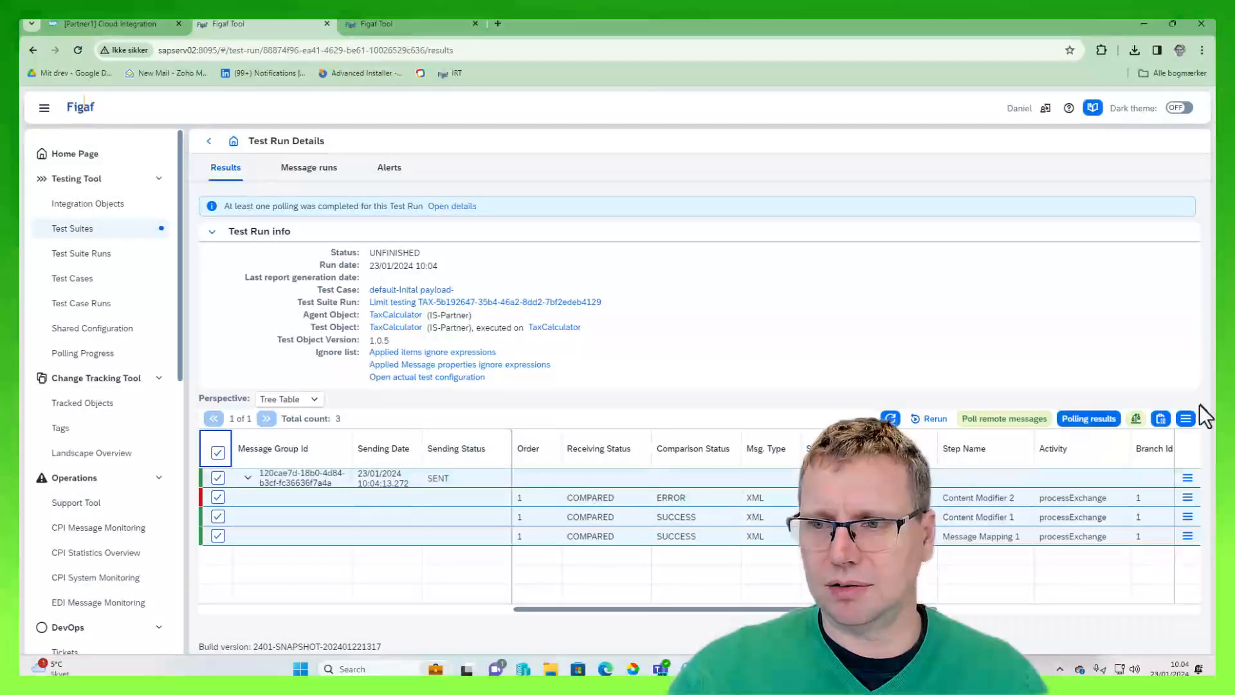
pyautogui.click(1134, 423)
pyautogui.press('Return')
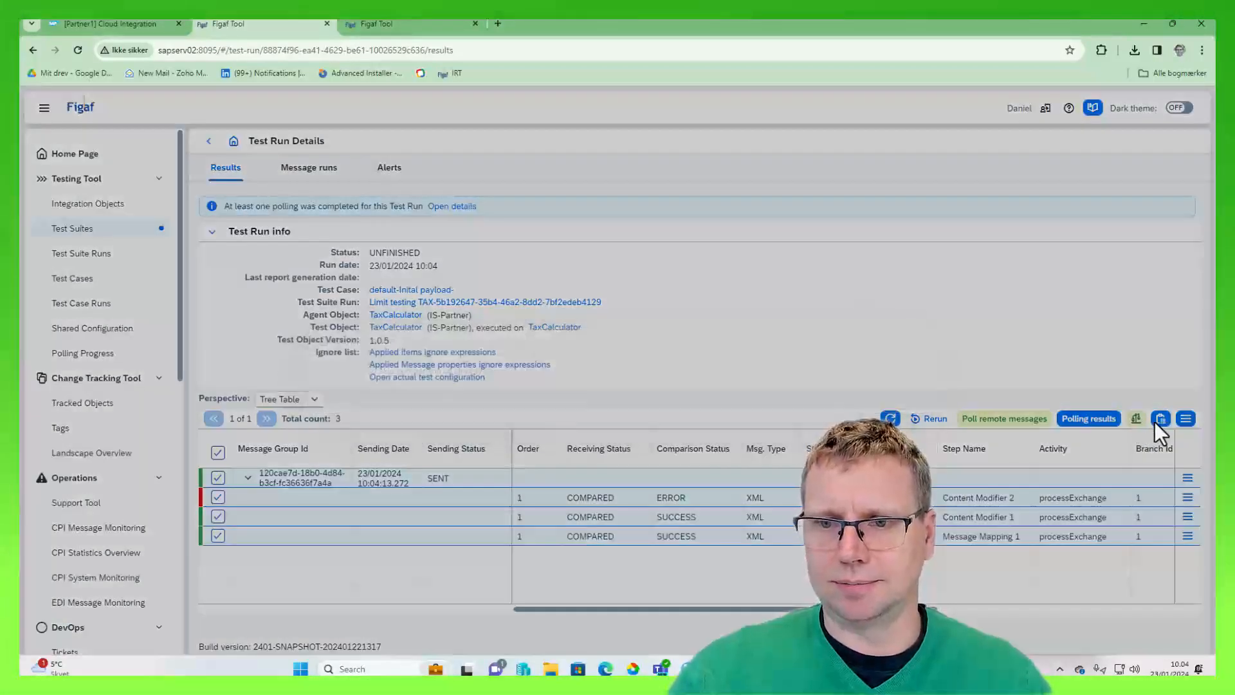
pyautogui.click(724, 402)
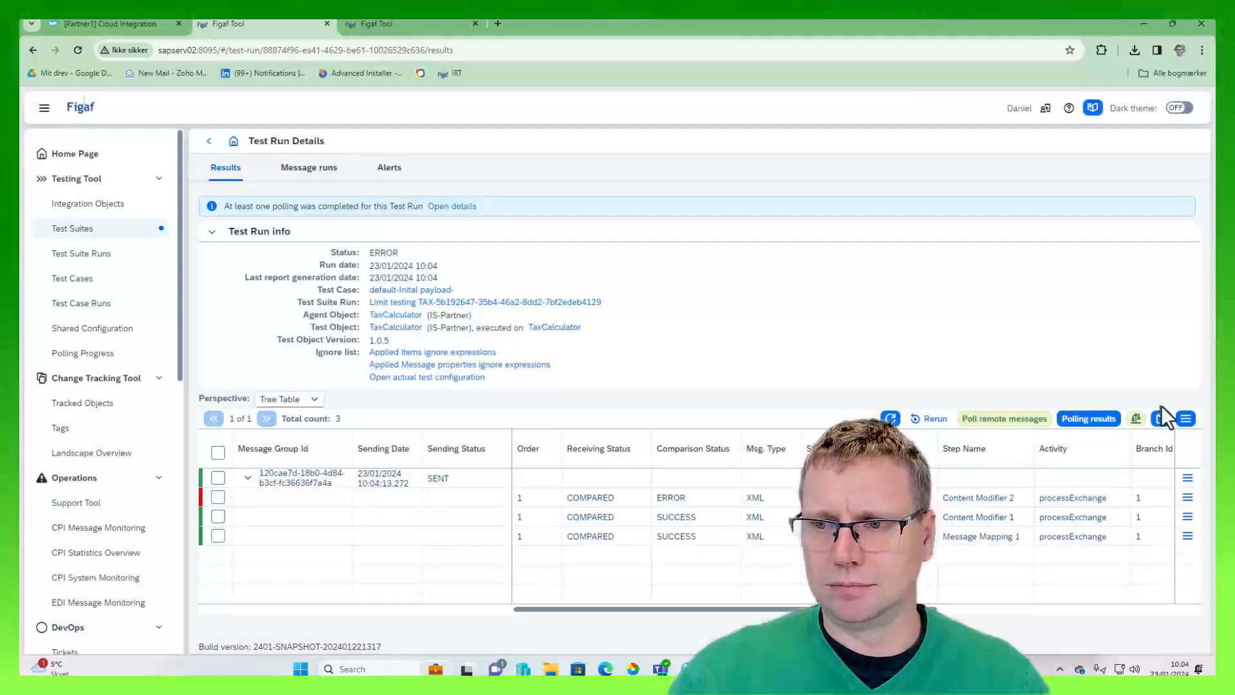
pyautogui.click(1186, 421)
pyautogui.click(1081, 456)
pyautogui.click(873, 429)
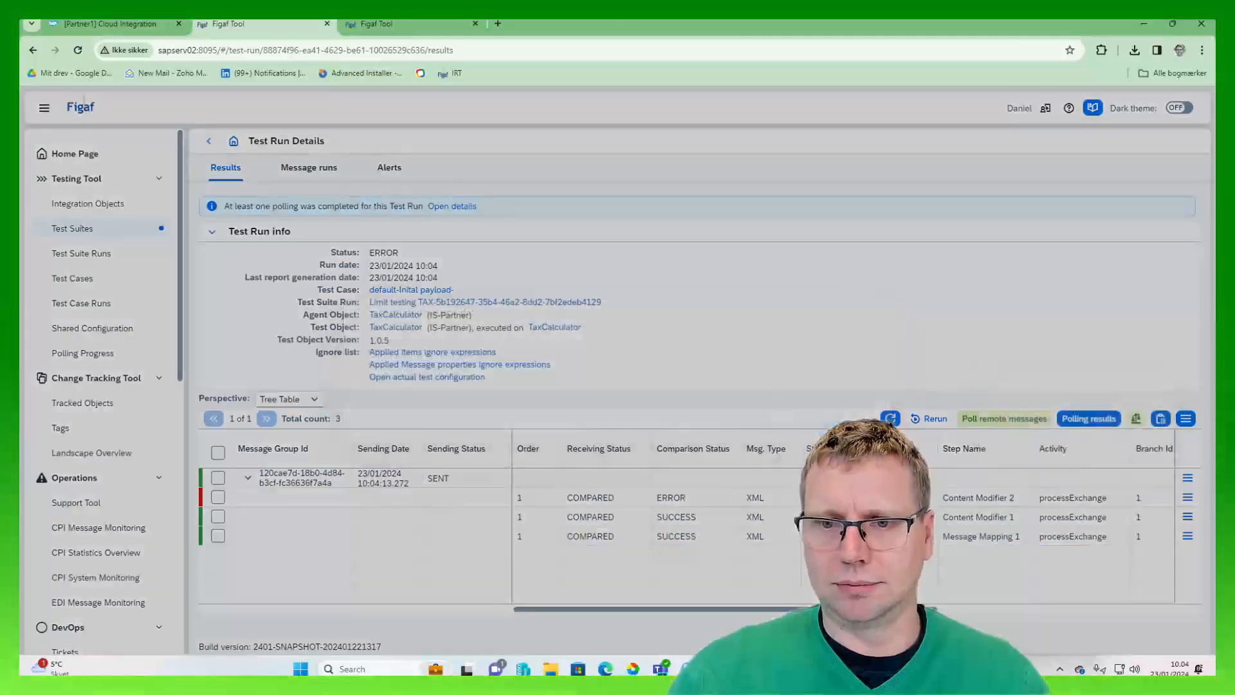
# - Update the Inital payload test case using all of its test run results, dropping all old messages
pyautogui.click(219, 453)
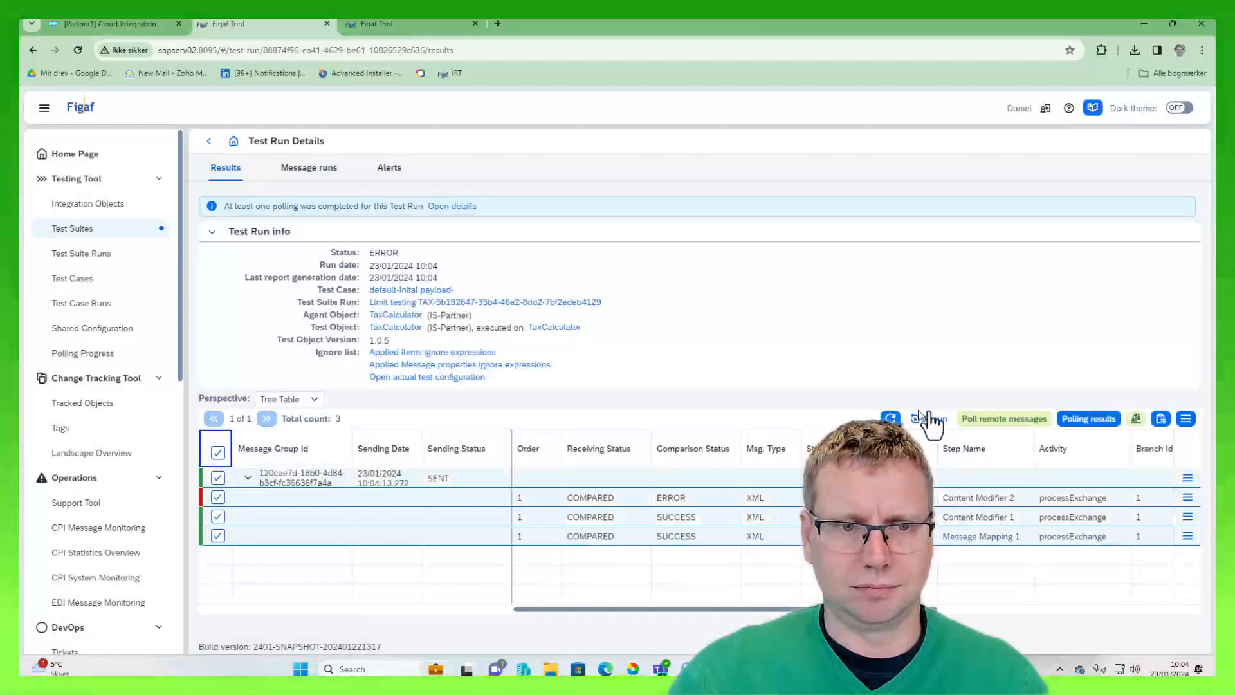
pyautogui.click(1186, 418)
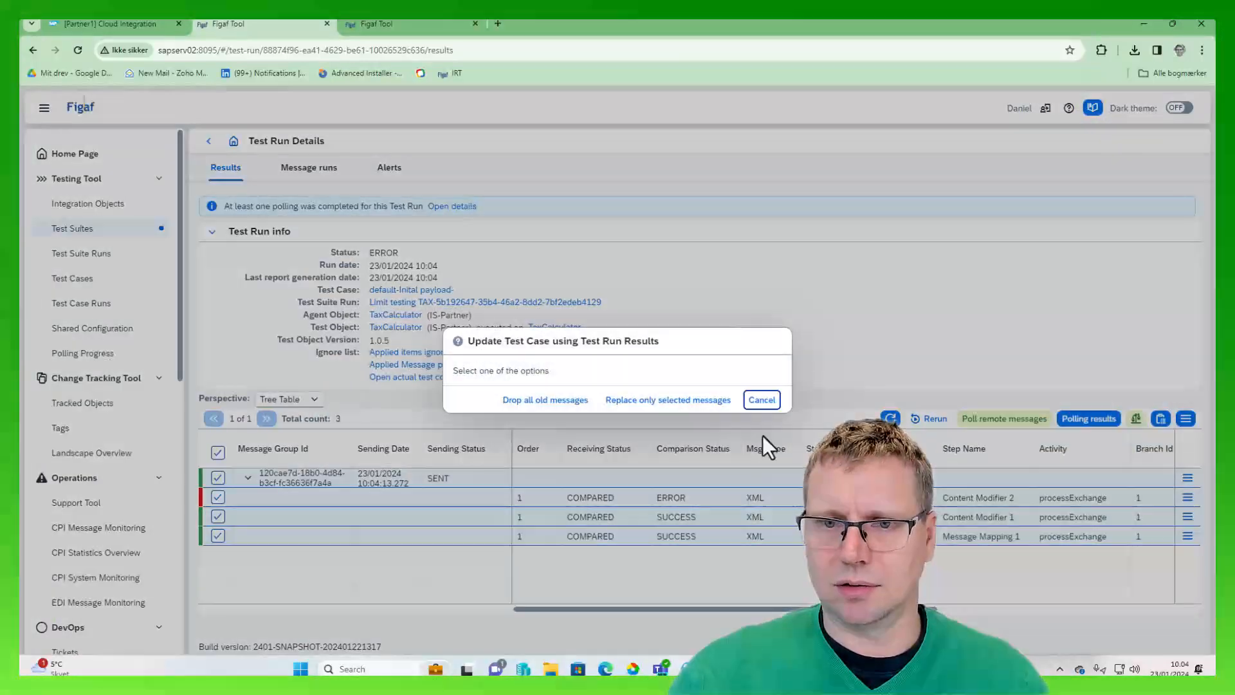
pyautogui.click(562, 400)
pyautogui.click(689, 399)
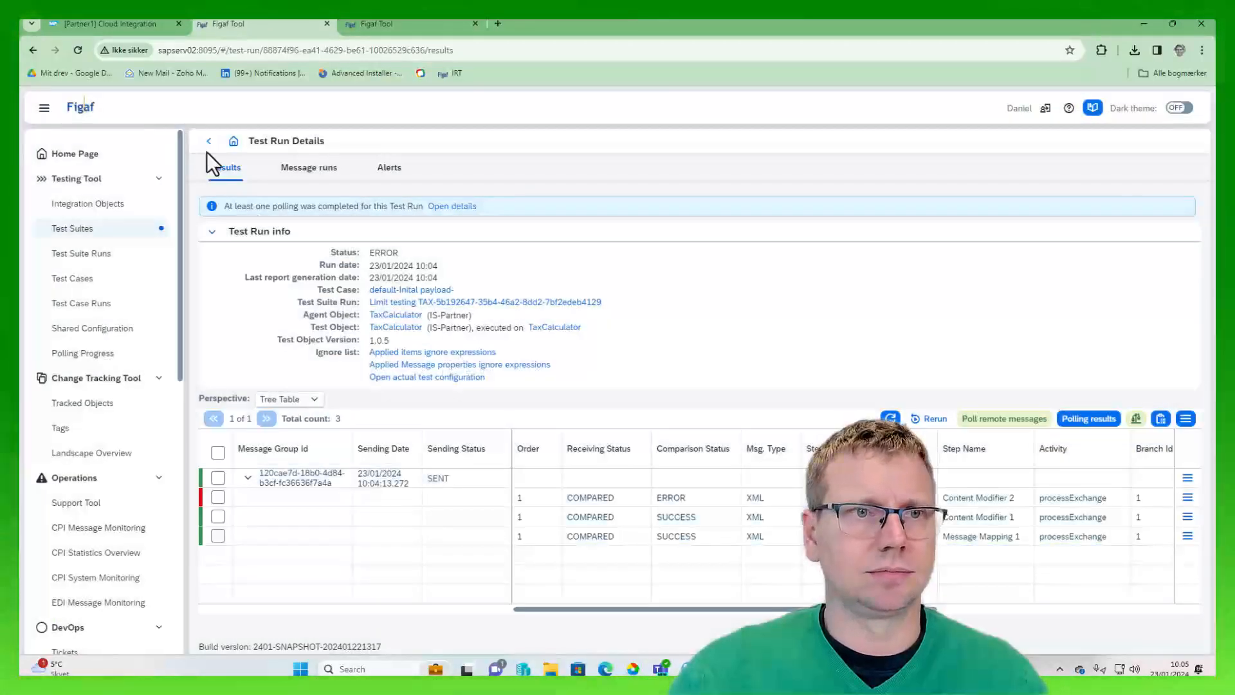
# - Refresh the suite's last results and examine the Content Modifier 2 differences in the Minus test run
pyautogui.click(207, 143)
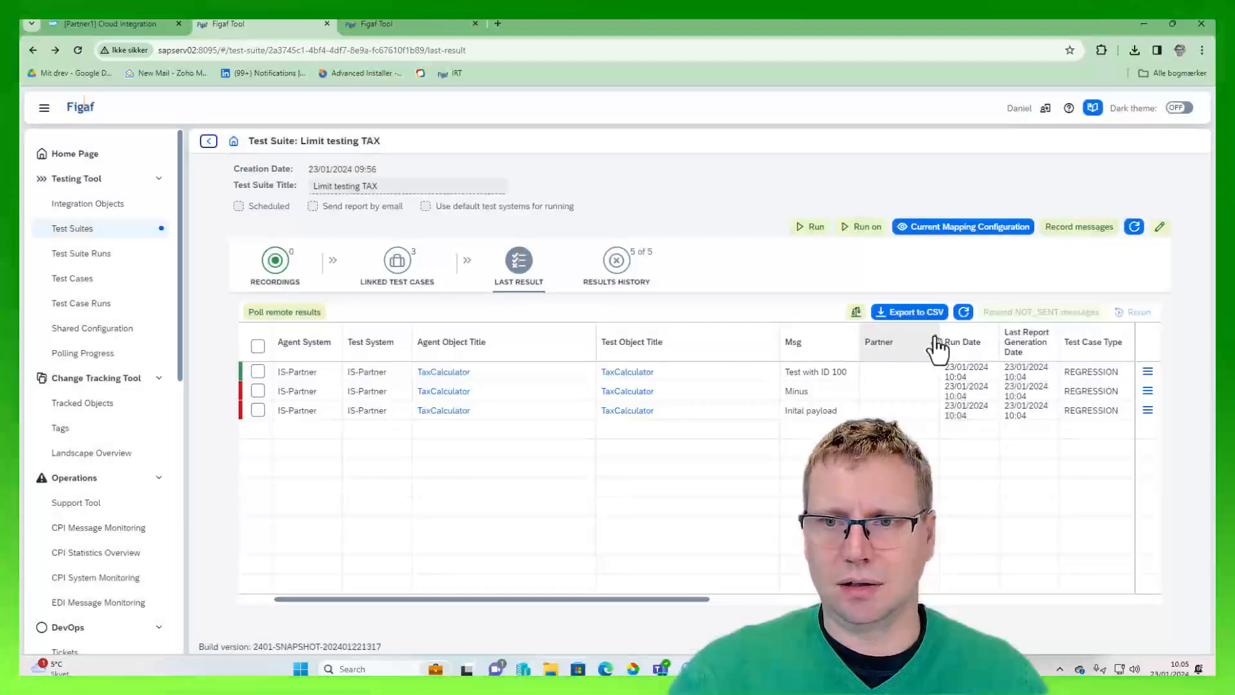
pyautogui.click(963, 313)
pyautogui.click(1147, 411)
pyautogui.click(1081, 410)
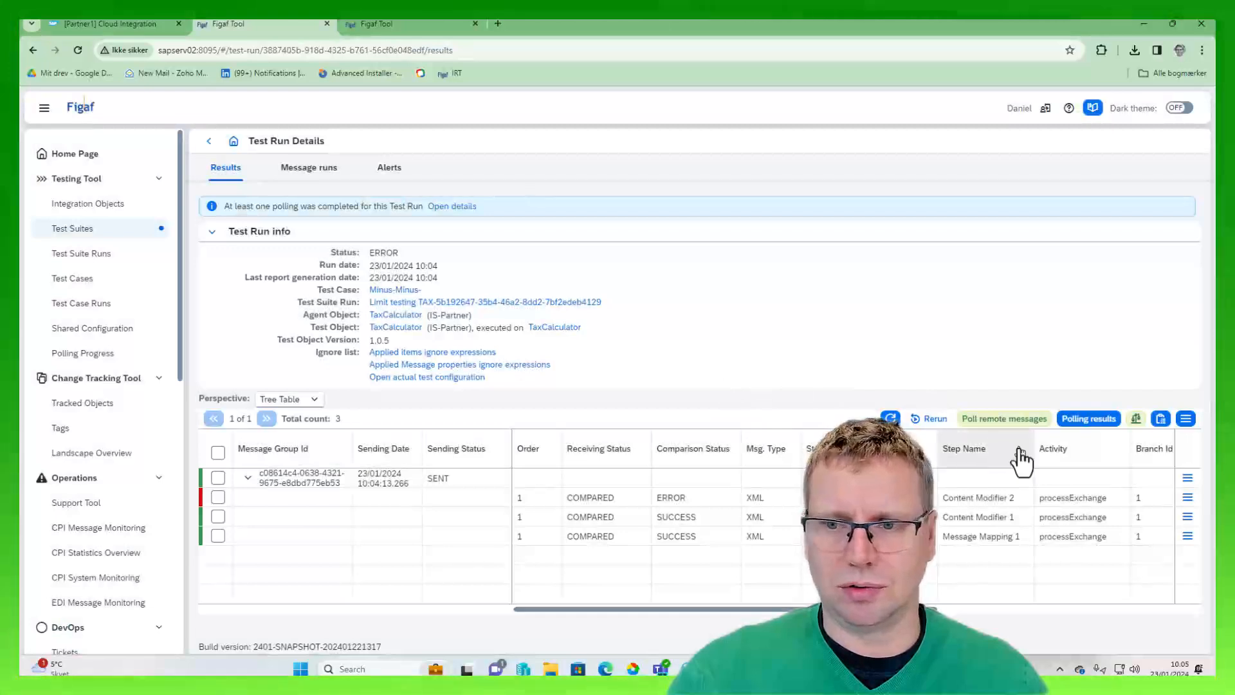
pyautogui.click(1188, 494)
pyautogui.click(1092, 510)
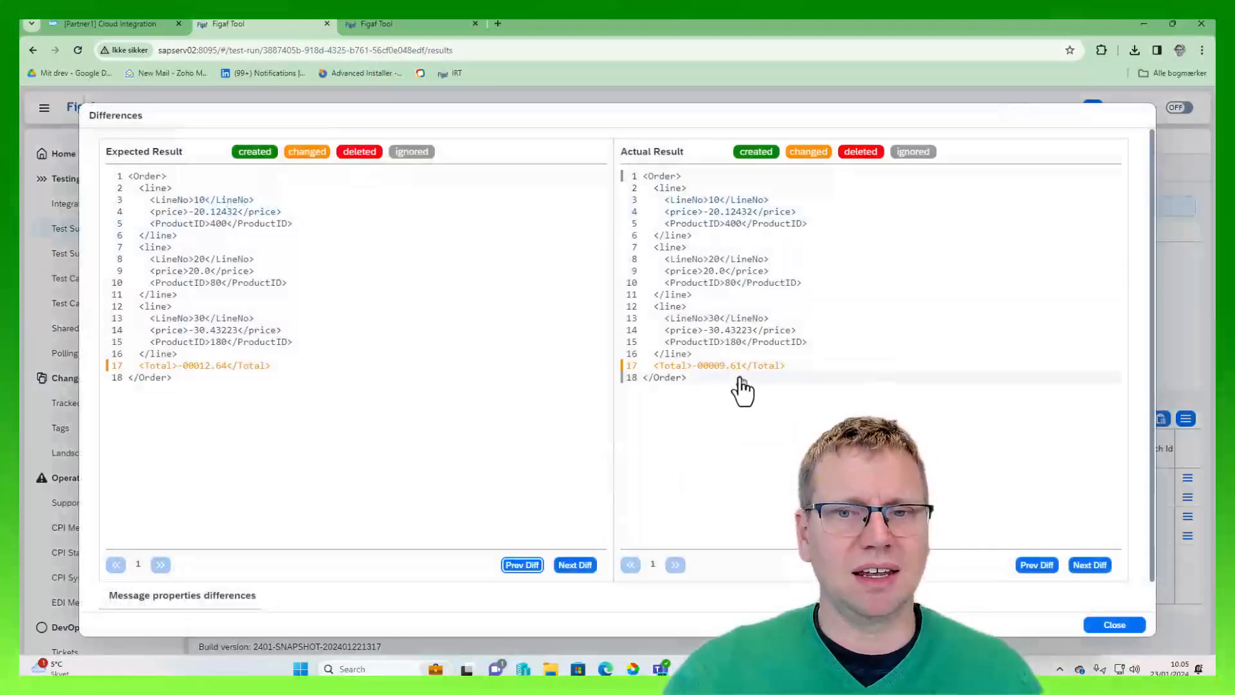
pyautogui.click(1087, 622)
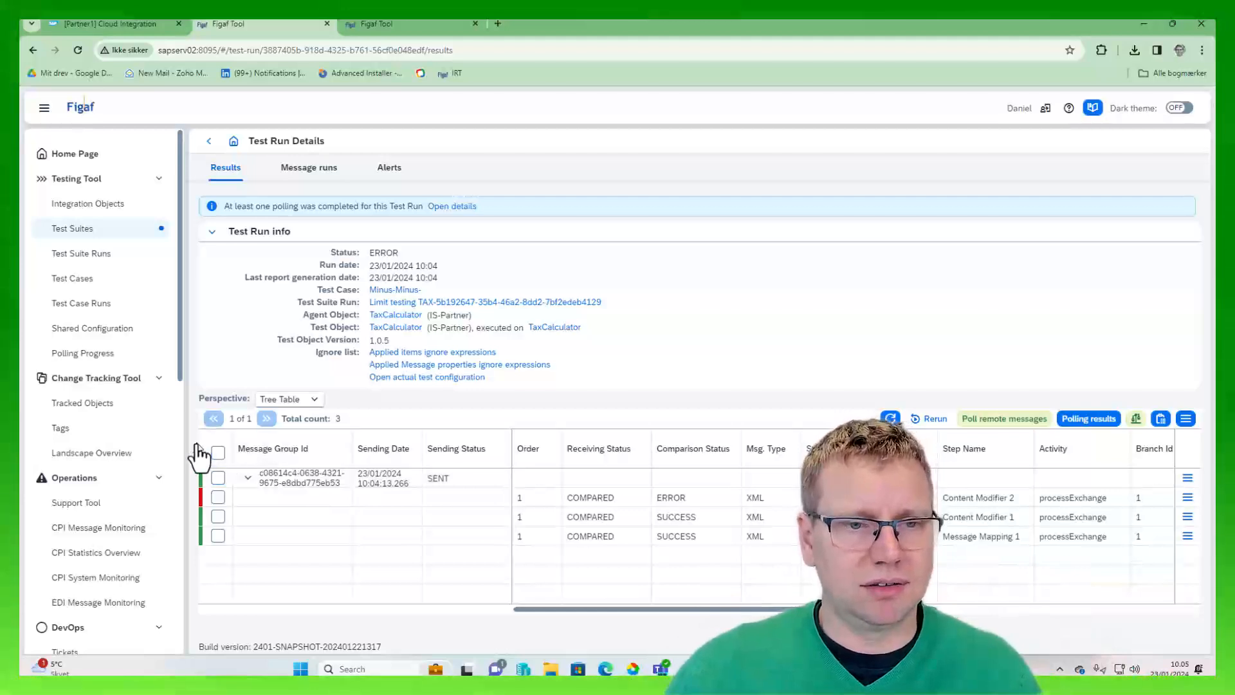
# - Update the Minus test case using all of its test run results, dropping all old messages
pyautogui.click(217, 452)
pyautogui.click(1185, 419)
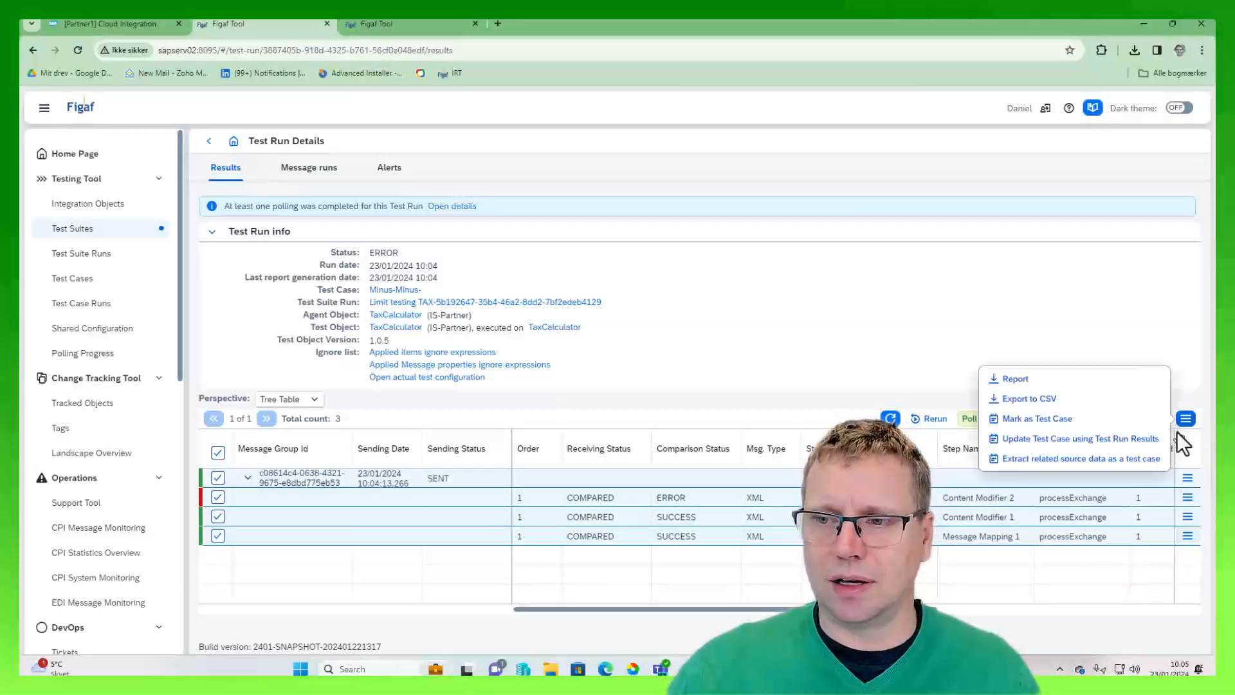
pyautogui.click(1105, 440)
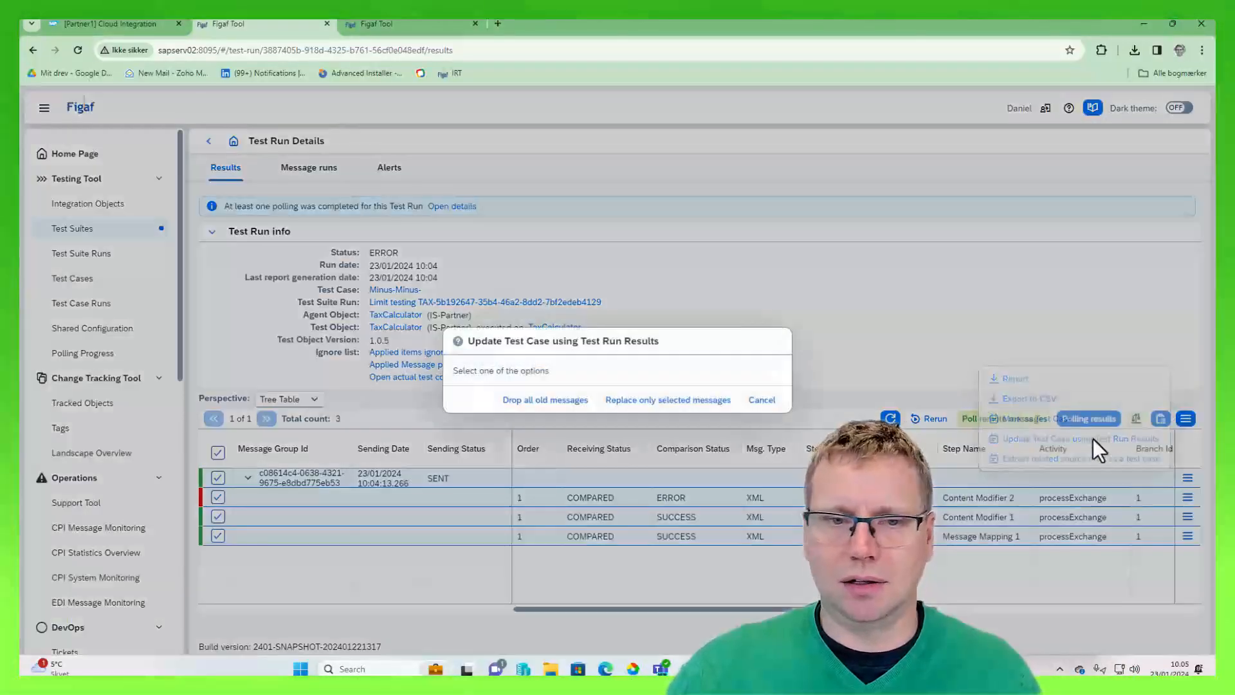
pyautogui.click(544, 398)
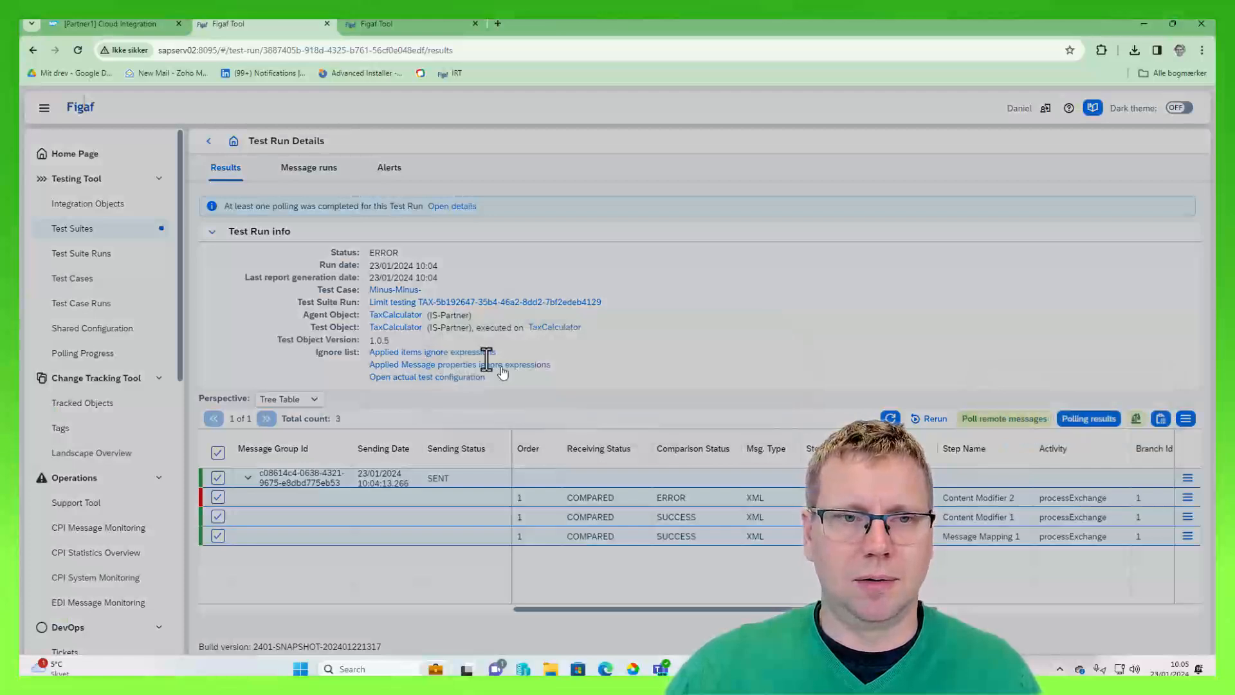
pyautogui.press('Return')
# - Open the Inital payload run's results from the suite and update its test case with all messages, dropping the old ones
pyautogui.click(208, 140)
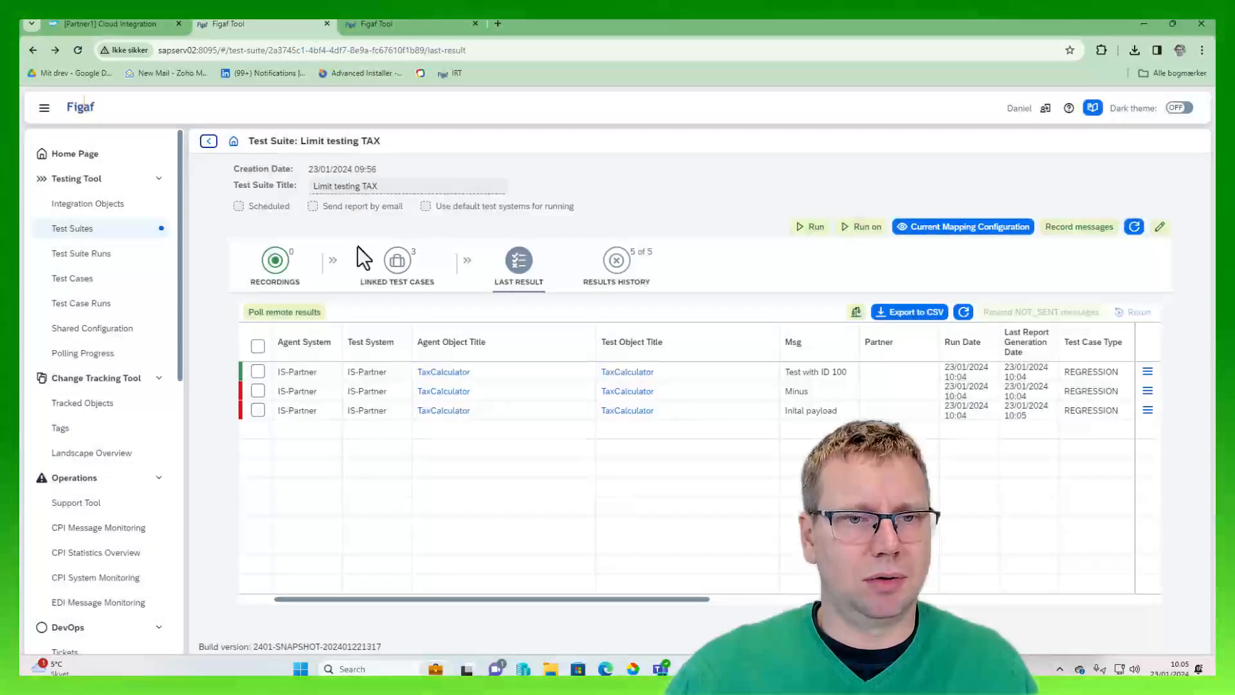
pyautogui.click(1148, 410)
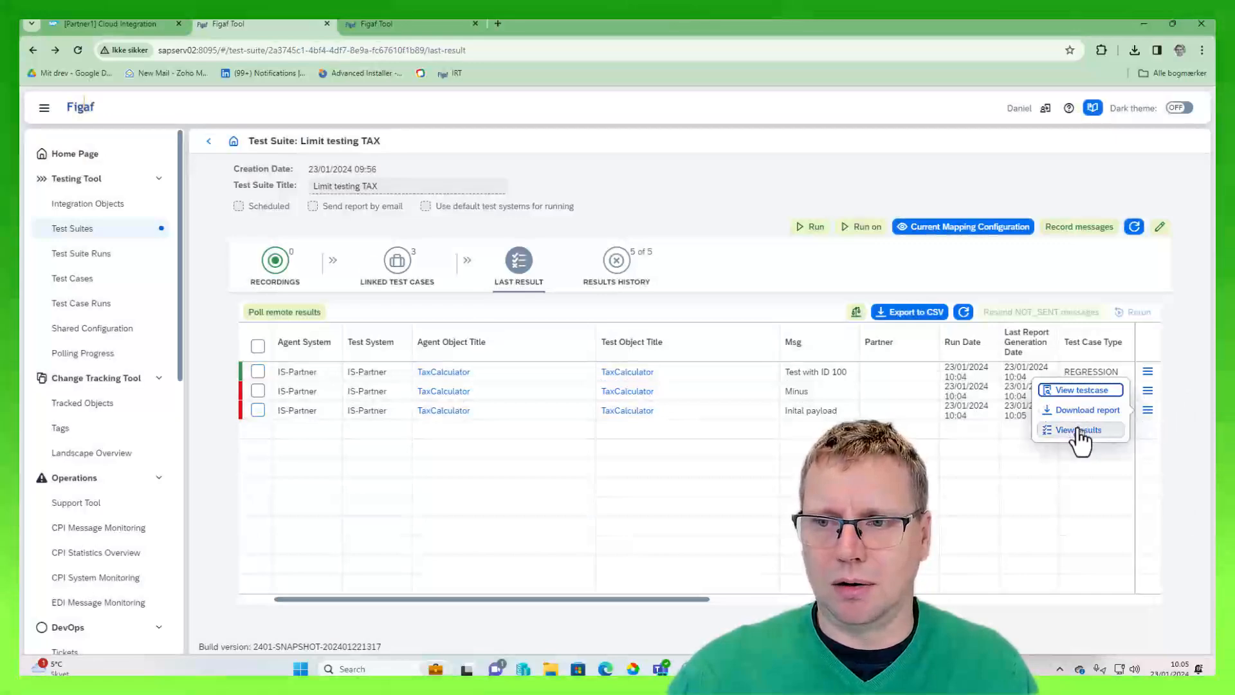
pyautogui.click(1078, 432)
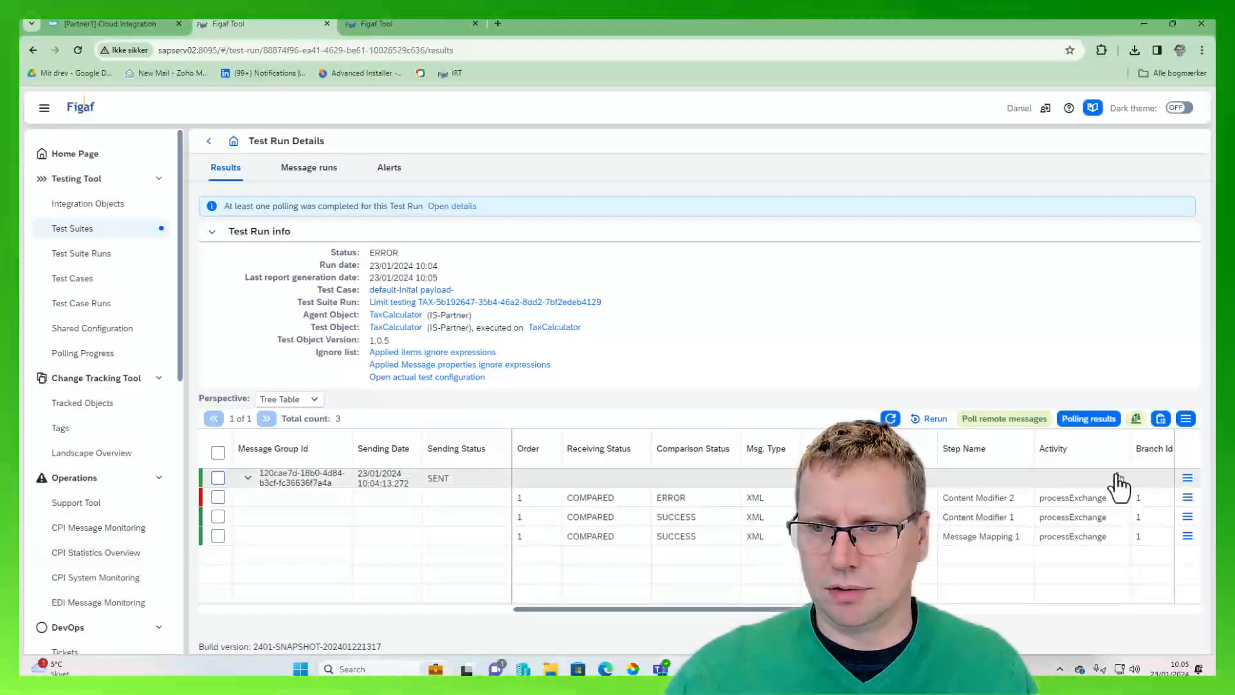
pyautogui.click(217, 453)
pyautogui.click(1186, 419)
pyautogui.click(1087, 434)
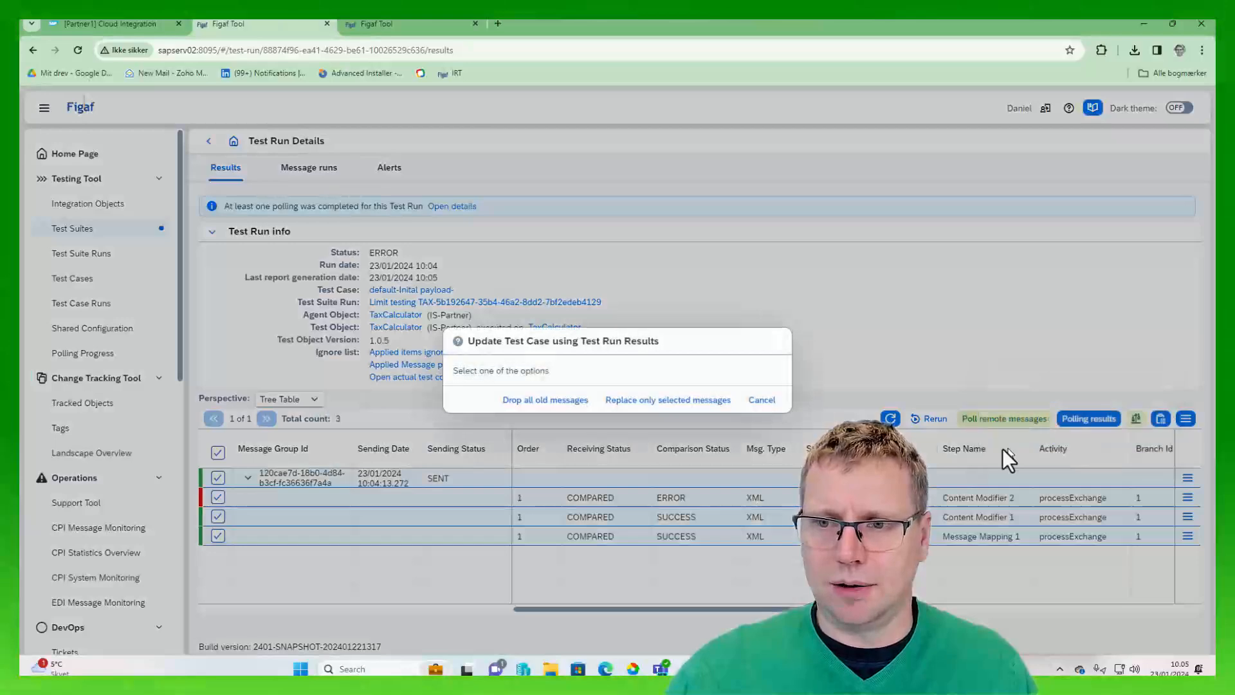
pyautogui.click(523, 401)
pyautogui.click(687, 401)
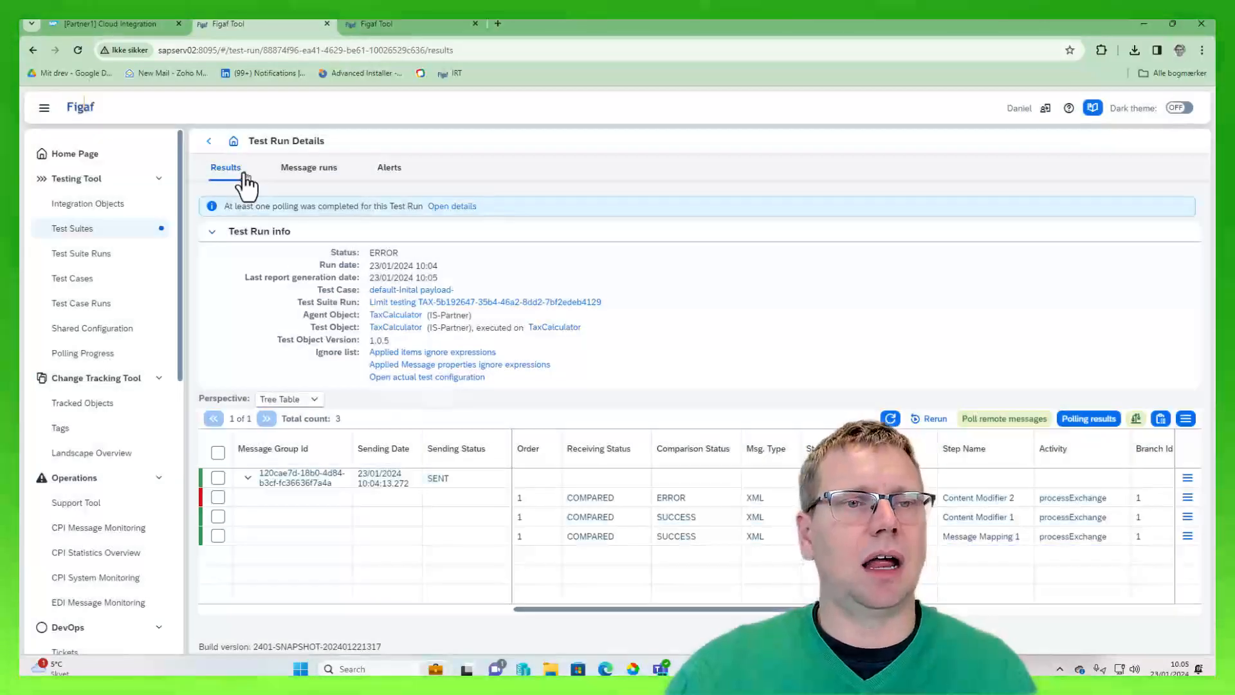
# - Sort the IS-Partner integration objects by last sync date, newest first, and open TaxCalculator's agent test cases
pyautogui.click(211, 141)
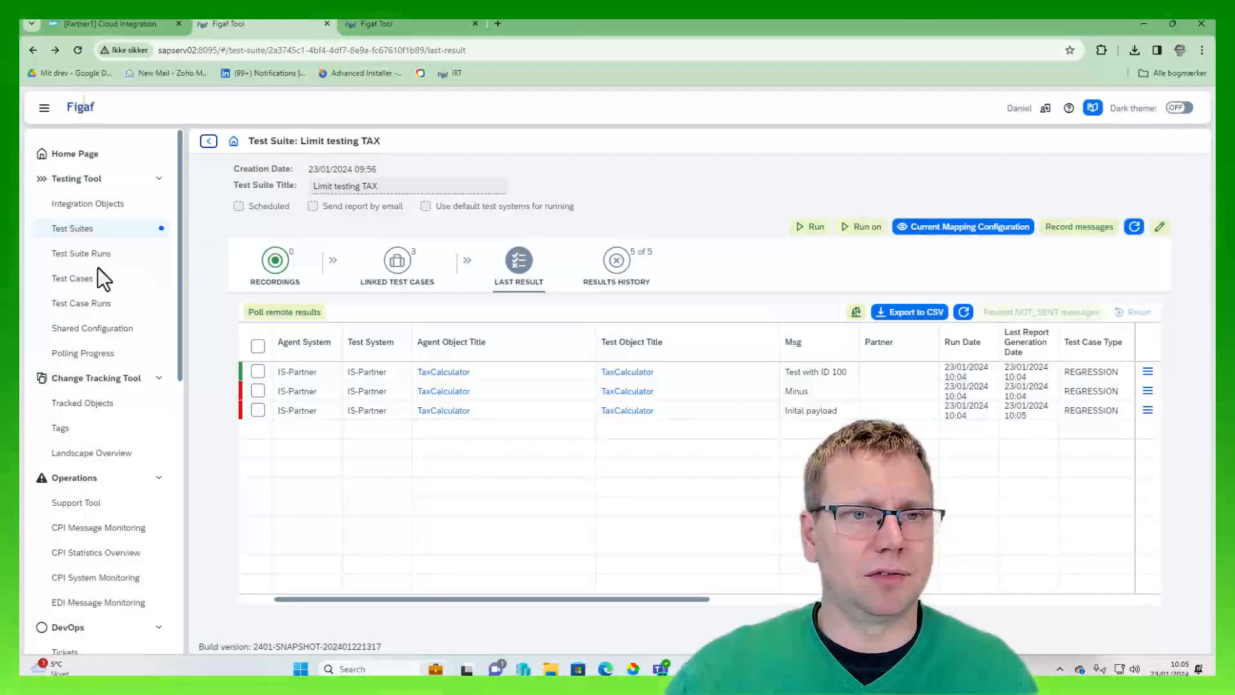
pyautogui.click(67, 230)
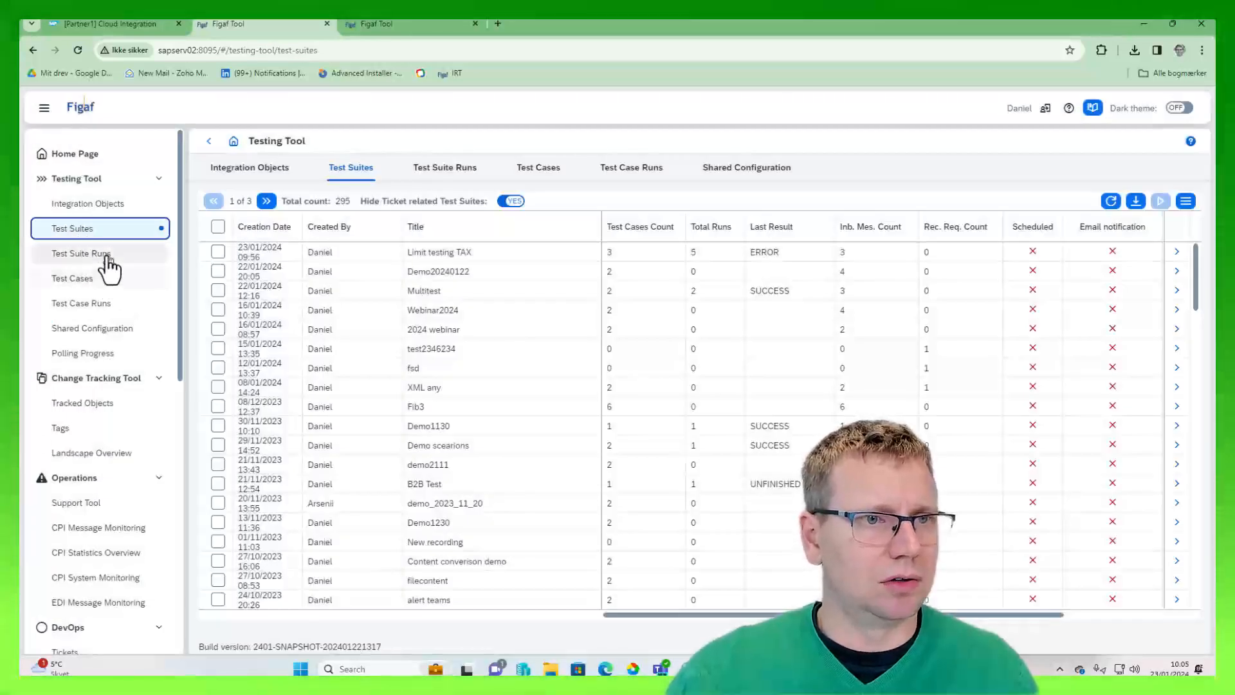
pyautogui.click(90, 204)
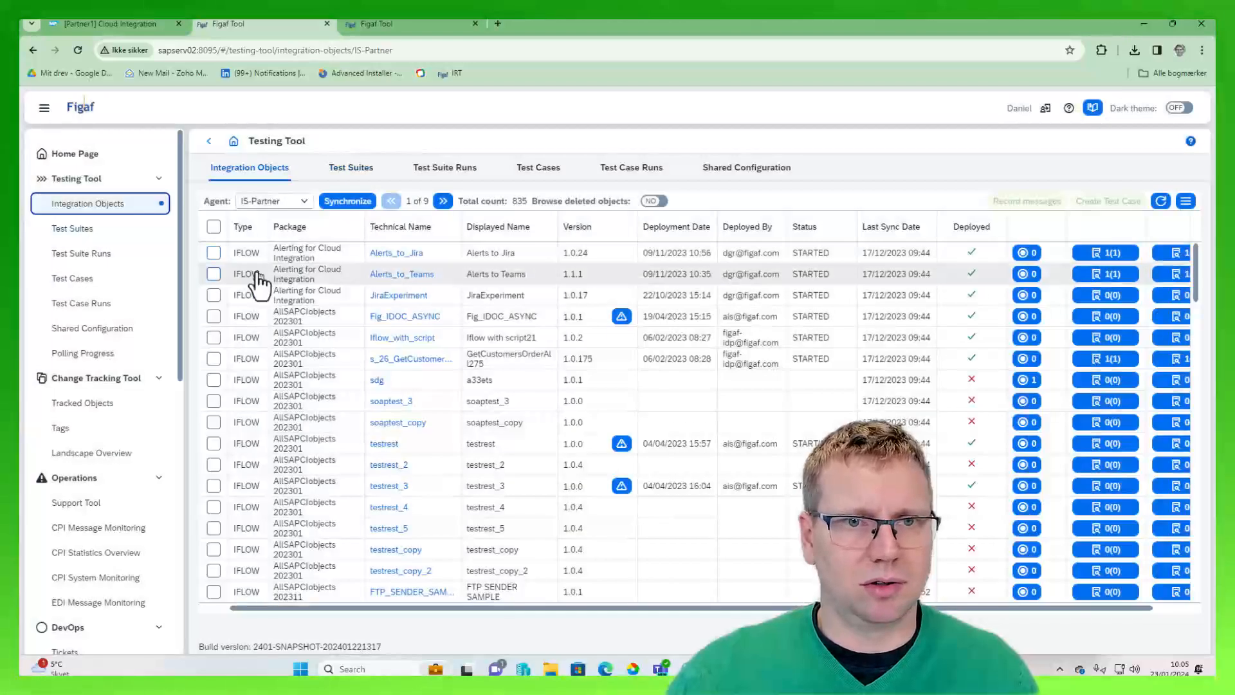
pyautogui.click(891, 227)
pyautogui.click(898, 270)
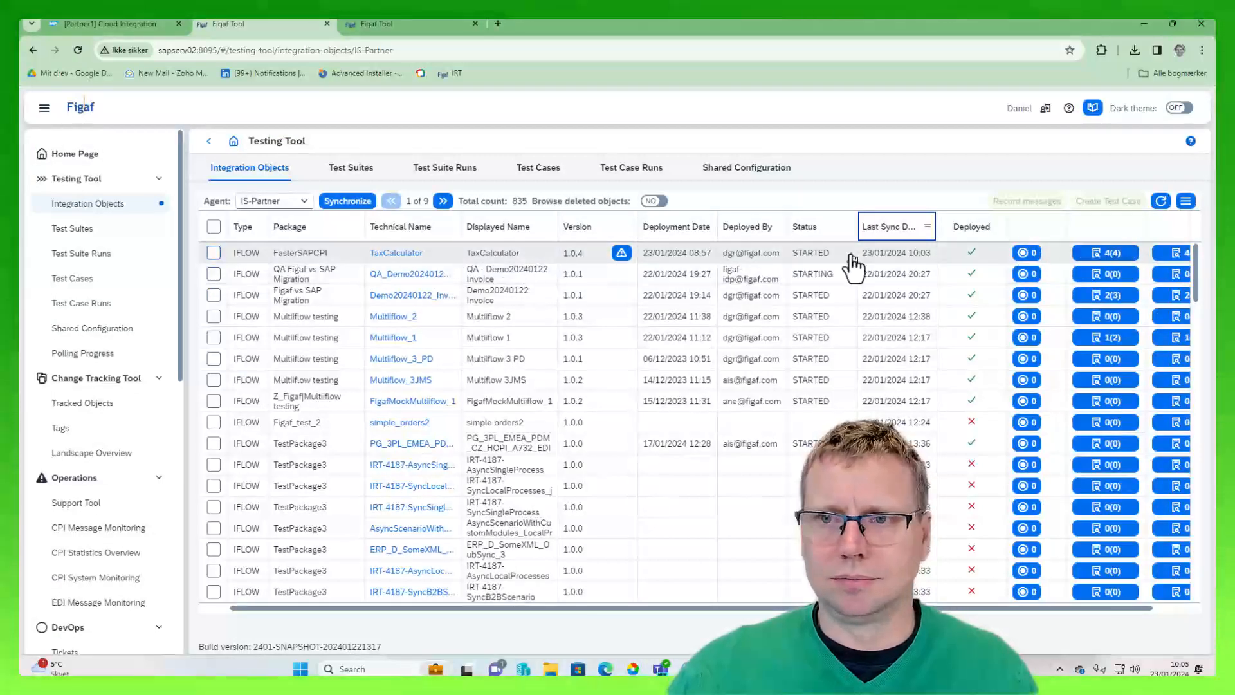
pyautogui.click(1093, 253)
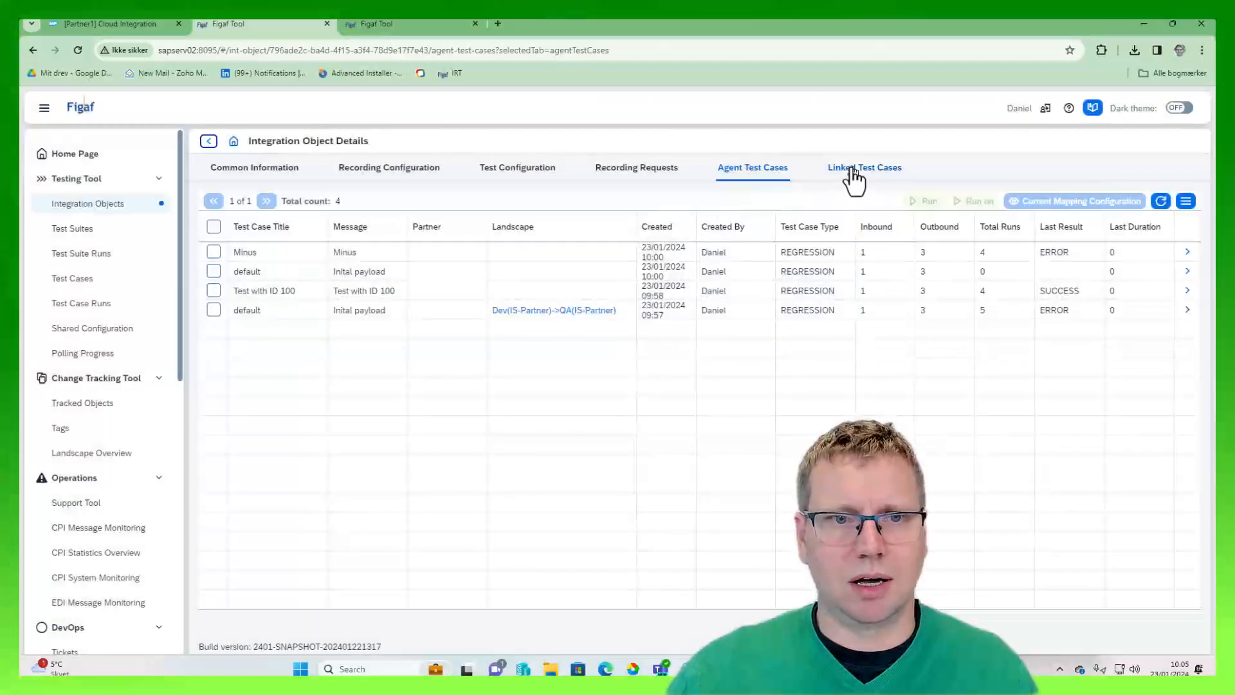
# - Run all of TaxCalculator's agent test cases on their default test system
pyautogui.click(214, 226)
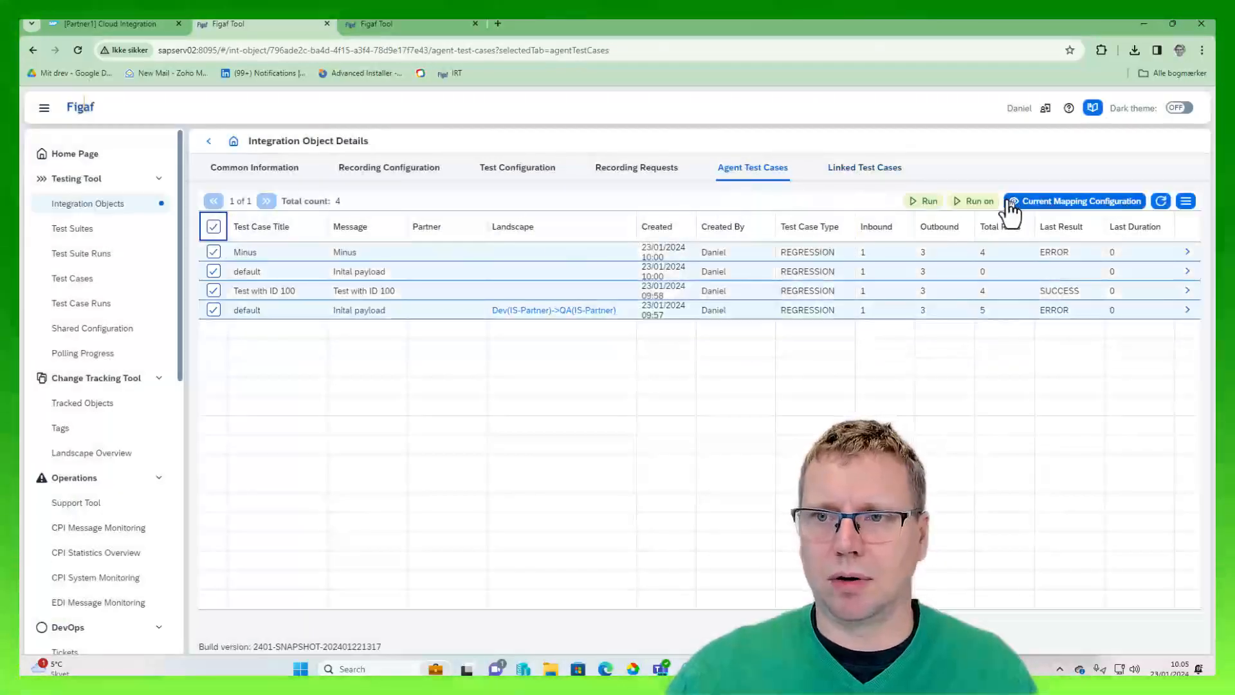
pyautogui.click(977, 206)
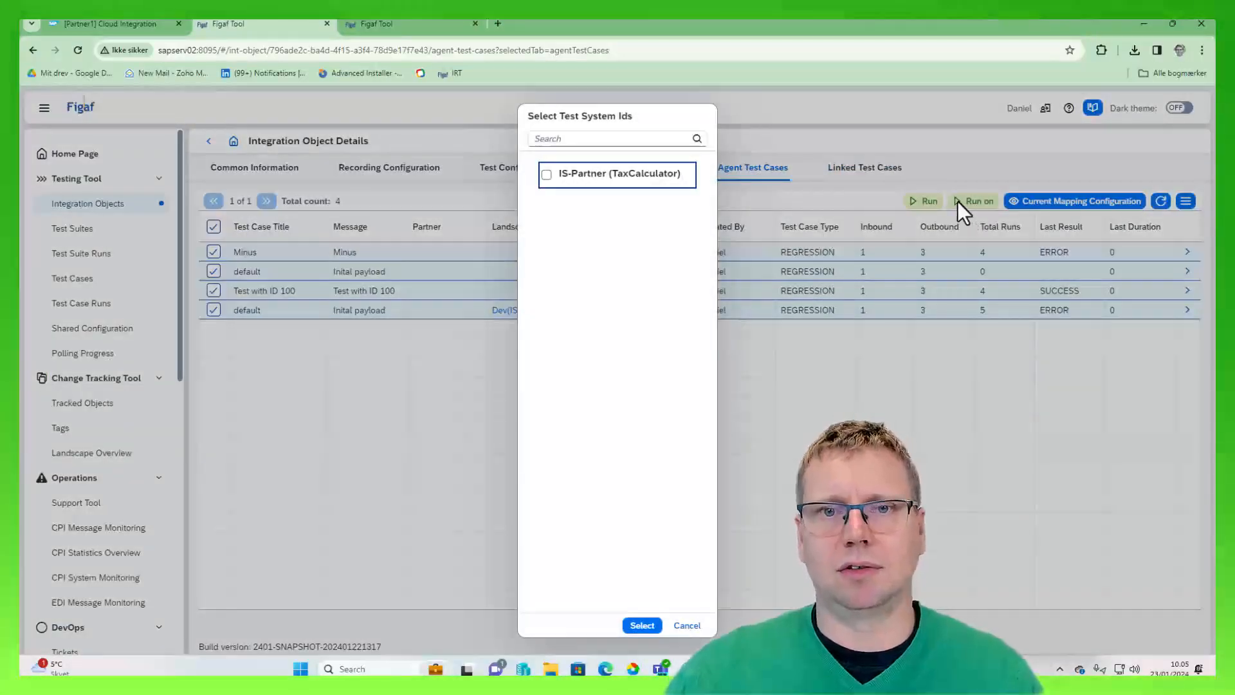
pyautogui.press('Escape')
pyautogui.click(928, 201)
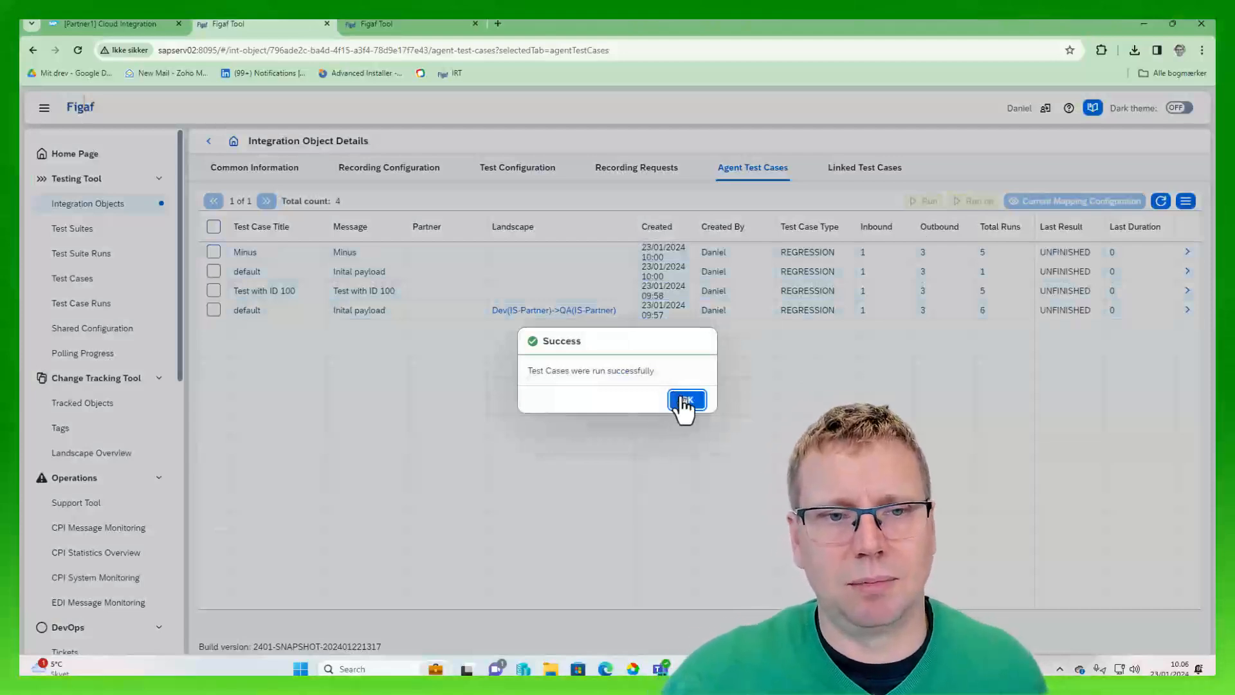
pyautogui.click(686, 400)
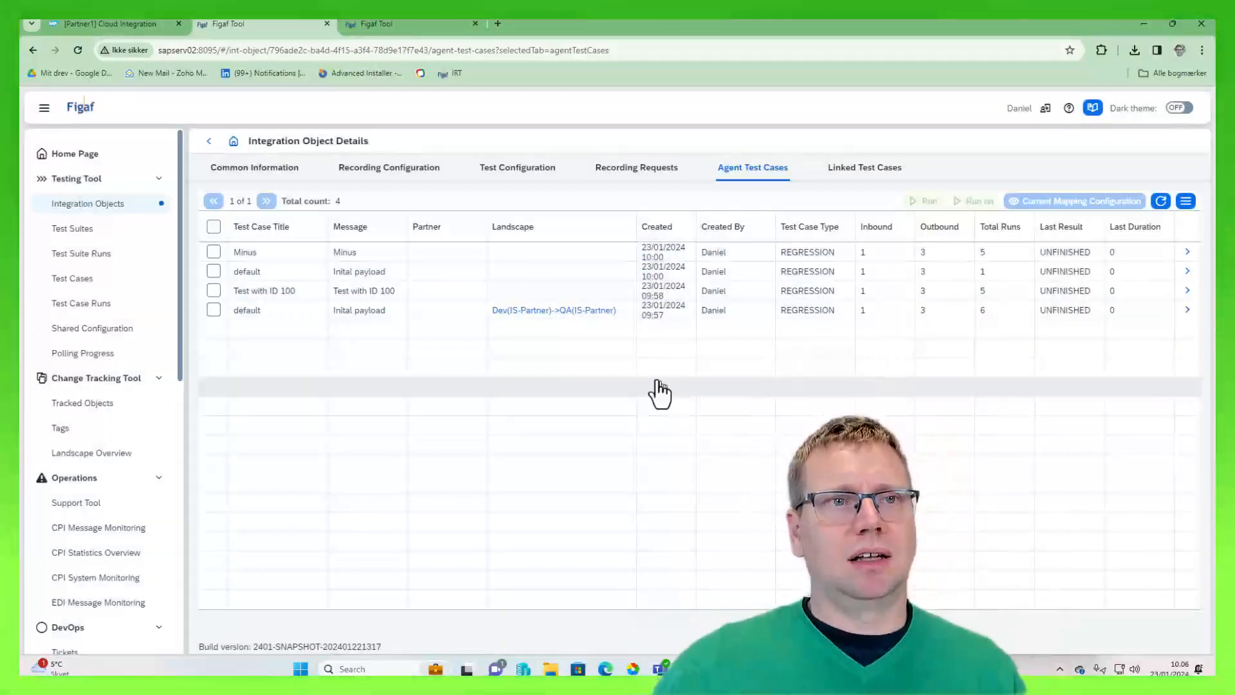
# - Switch to SAP Integration Suite, dismiss TaxCalculator's deployment notice, and return to Figaf
pyautogui.click(125, 23)
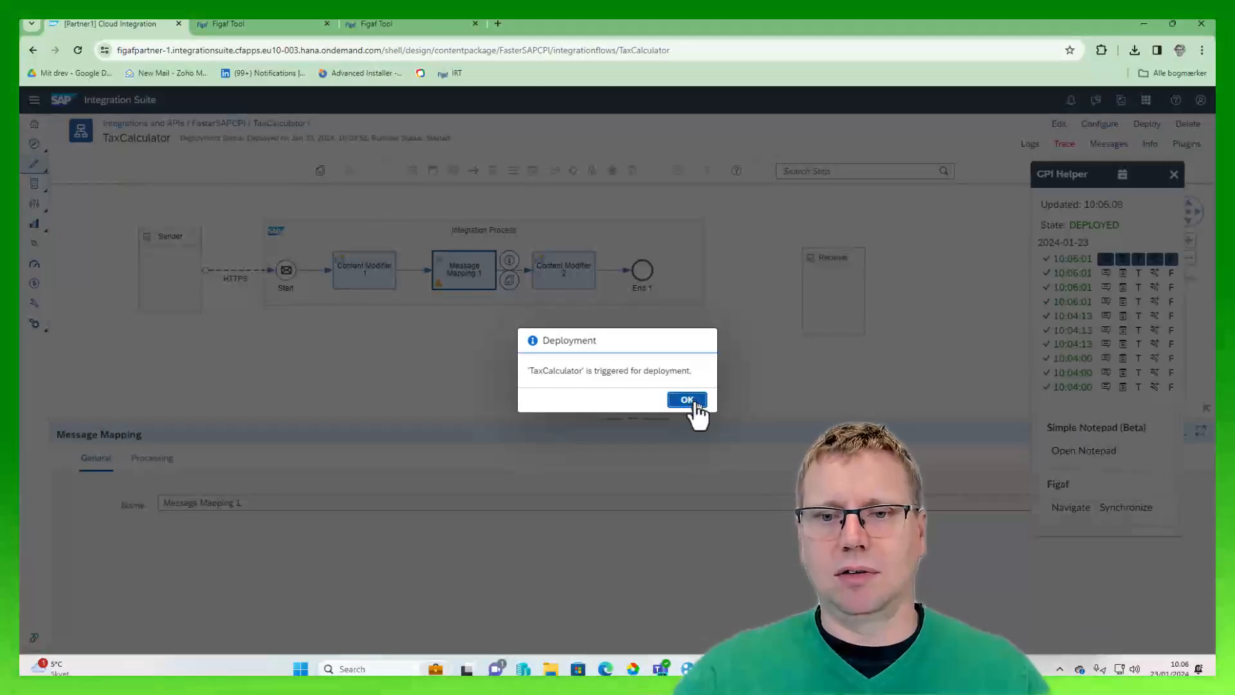
pyautogui.click(692, 402)
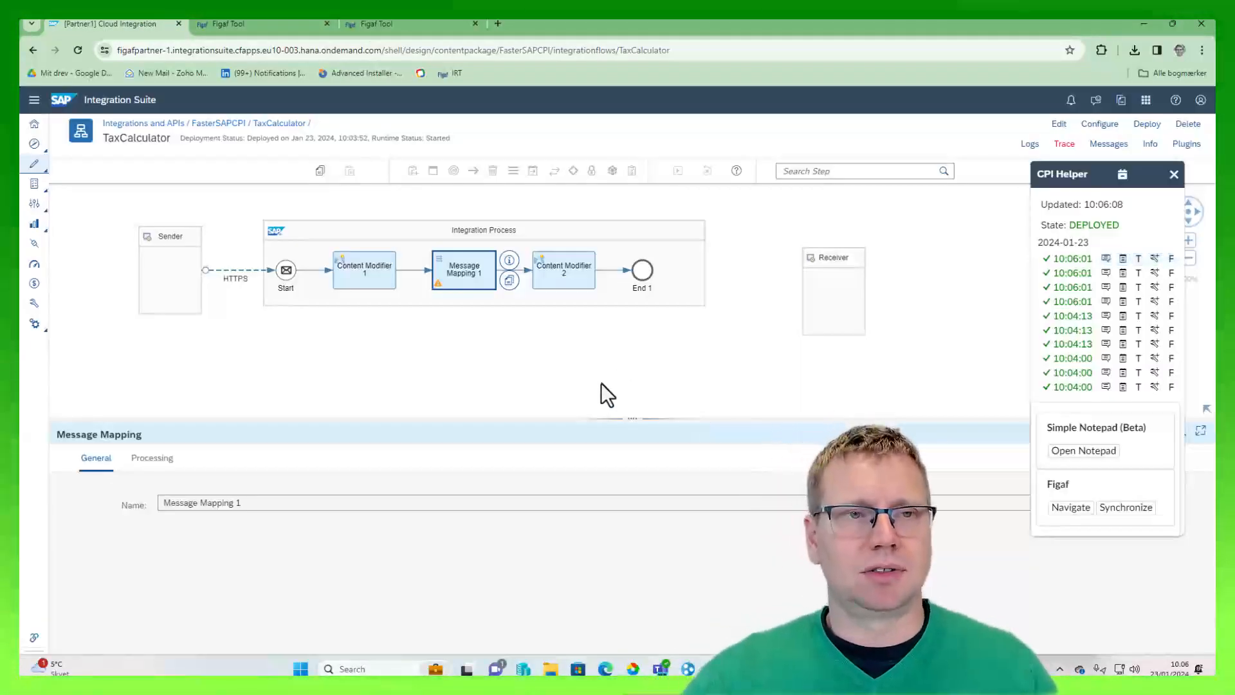
pyautogui.click(233, 21)
# - Assign the tracked TaxCalculator iFlow to a new ticket "Tax fix Lower tax" with landscape Dev(IS-Partner)->QA(IS-Partner) and external ticket id jira-2356
pyautogui.click(75, 402)
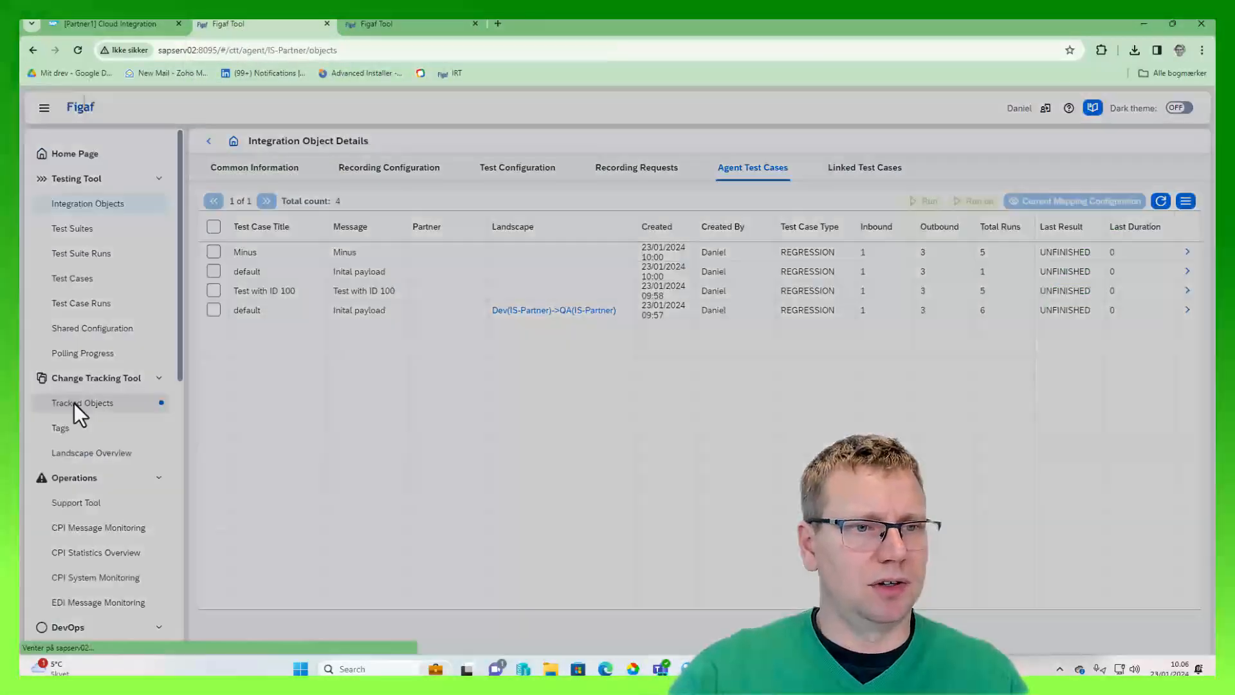
pyautogui.click(213, 271)
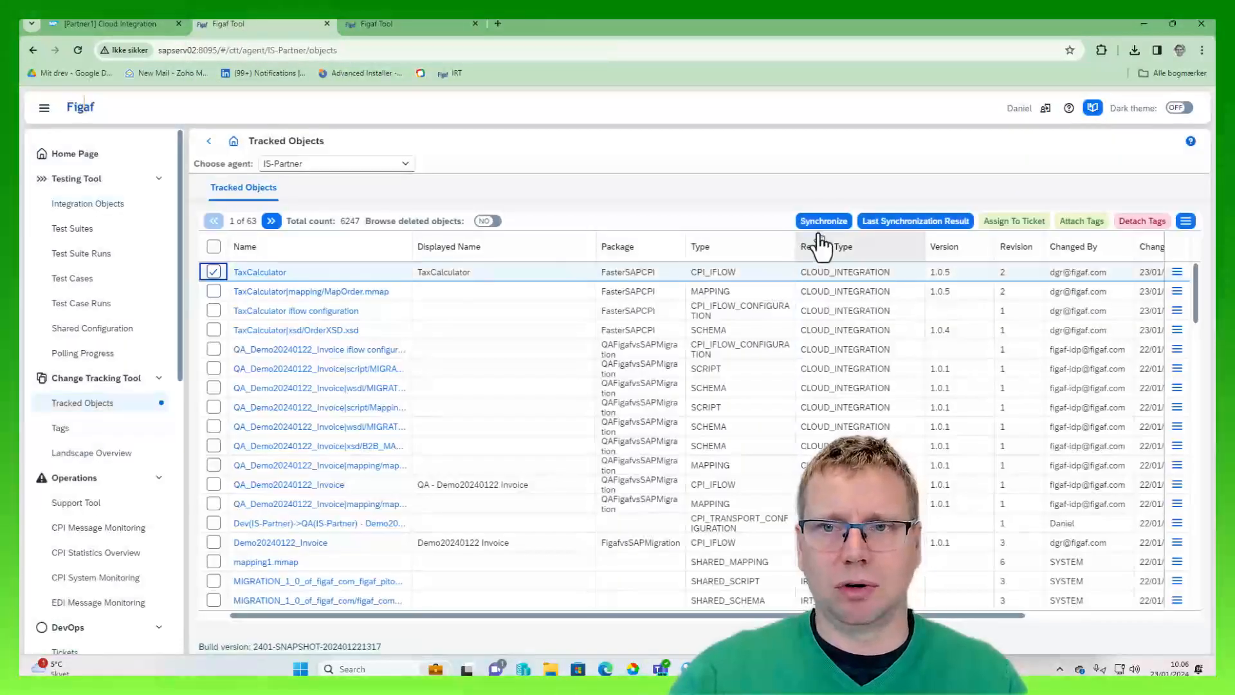
pyautogui.click(1014, 222)
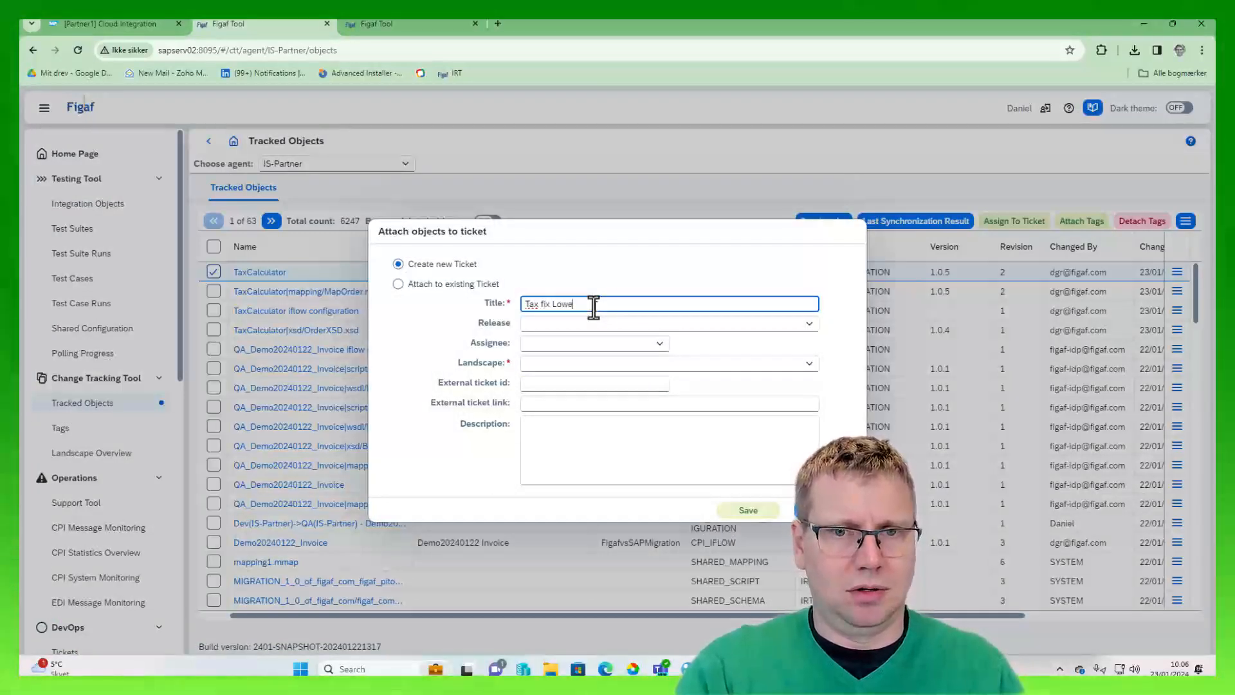
pyautogui.write('Tax fix Lower tax')
pyautogui.hotkey('ctrl', 'a')
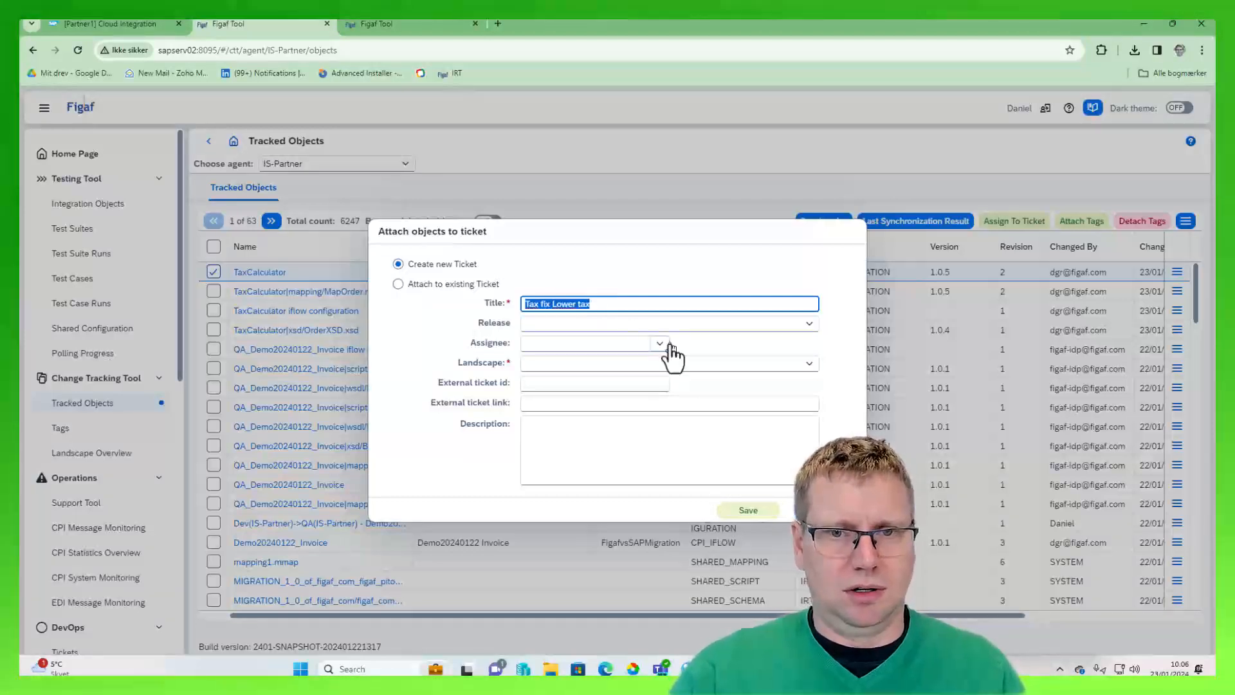
pyautogui.click(815, 366)
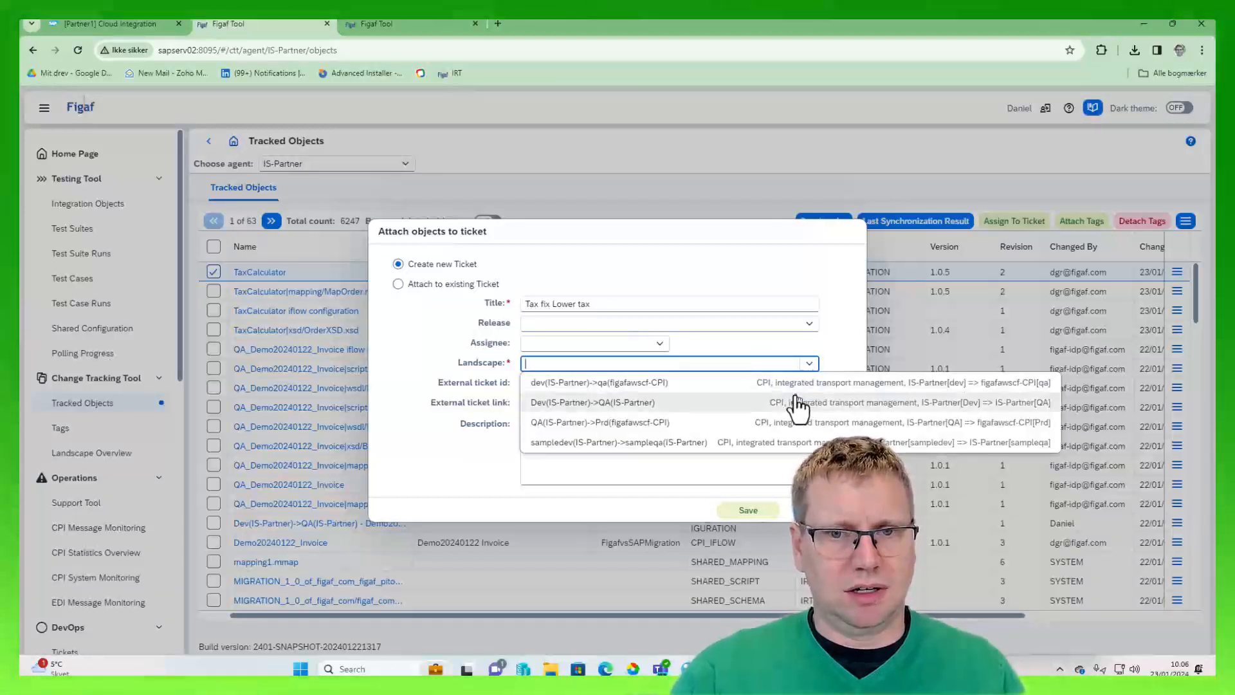
pyautogui.click(799, 404)
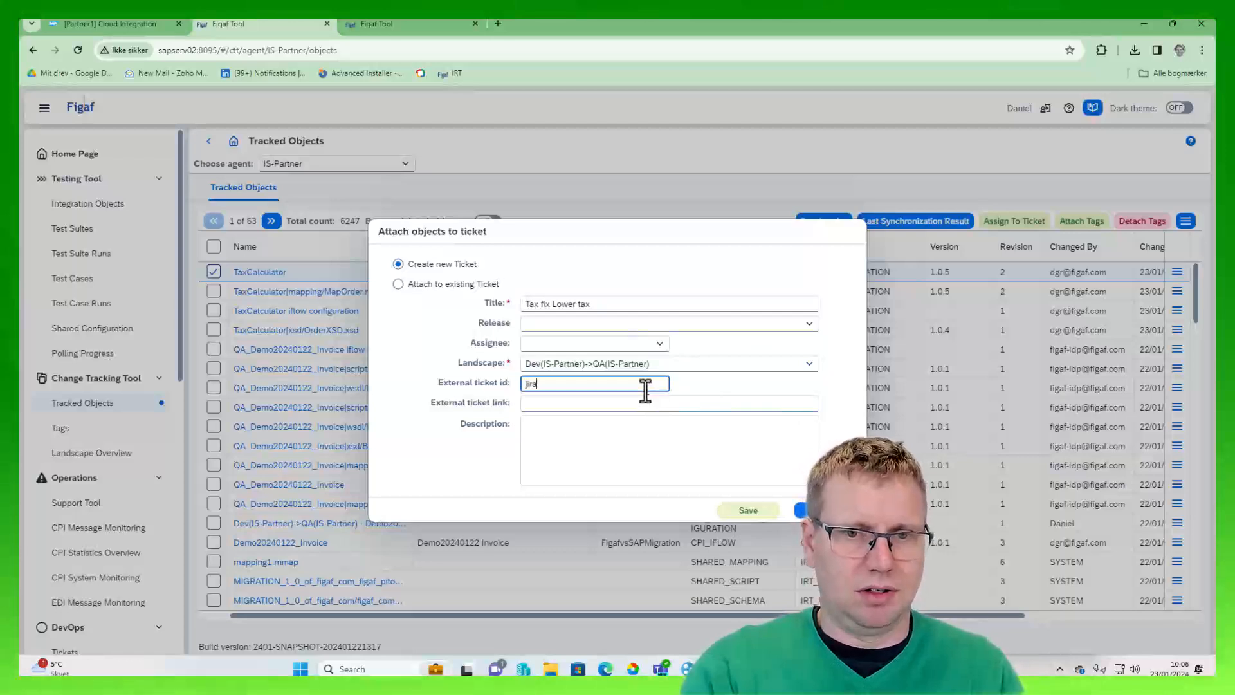
pyautogui.click(750, 511)
# - Add the missing Testing and DevOps object licenses for TaxCalculator and finish creating the ticket
pyautogui.click(624, 417)
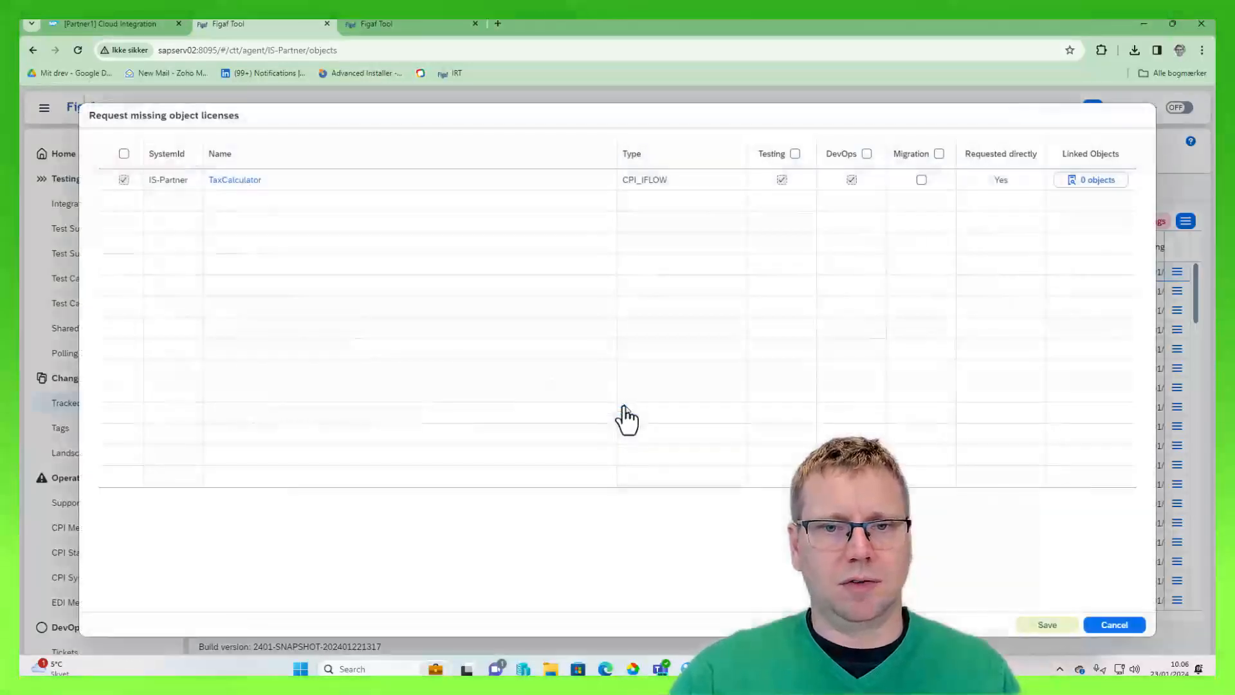
pyautogui.click(1047, 625)
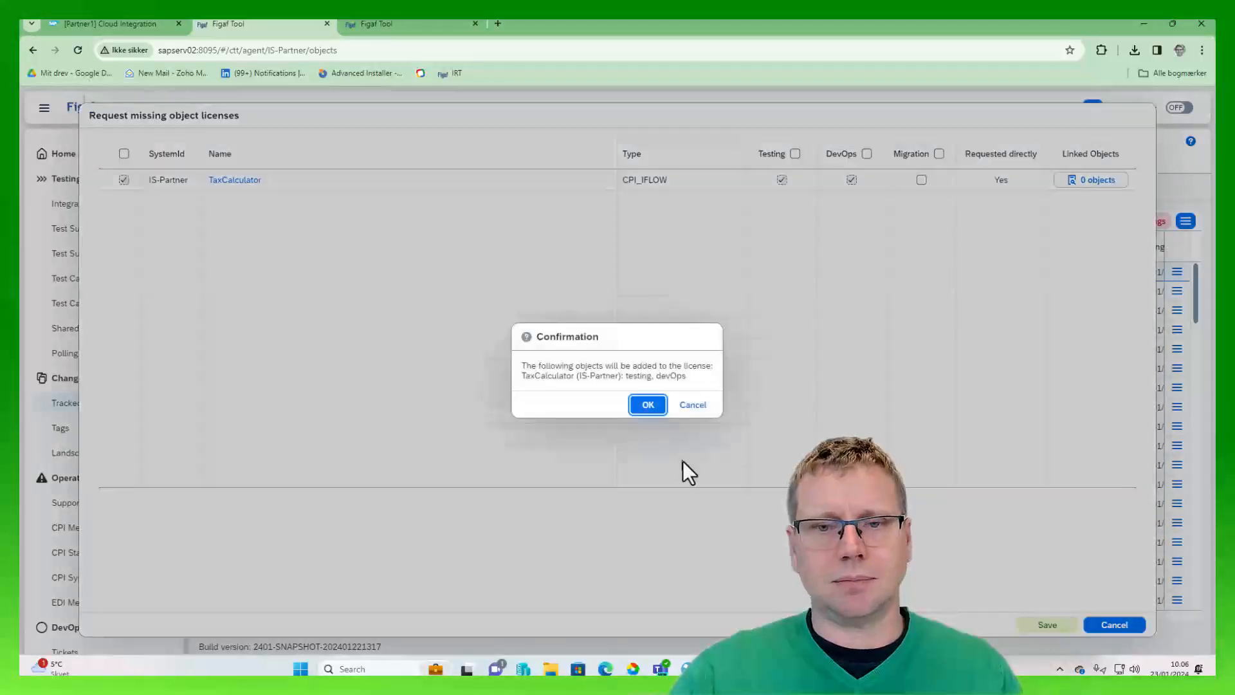
pyautogui.click(648, 404)
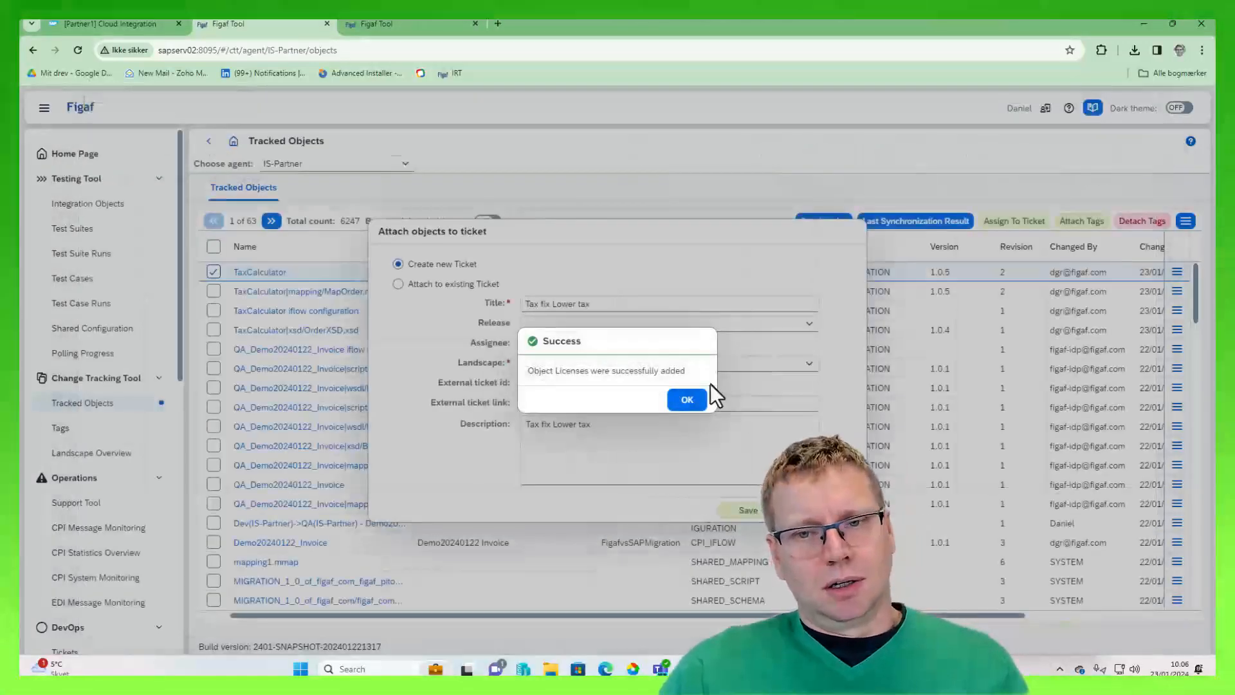
pyautogui.click(690, 400)
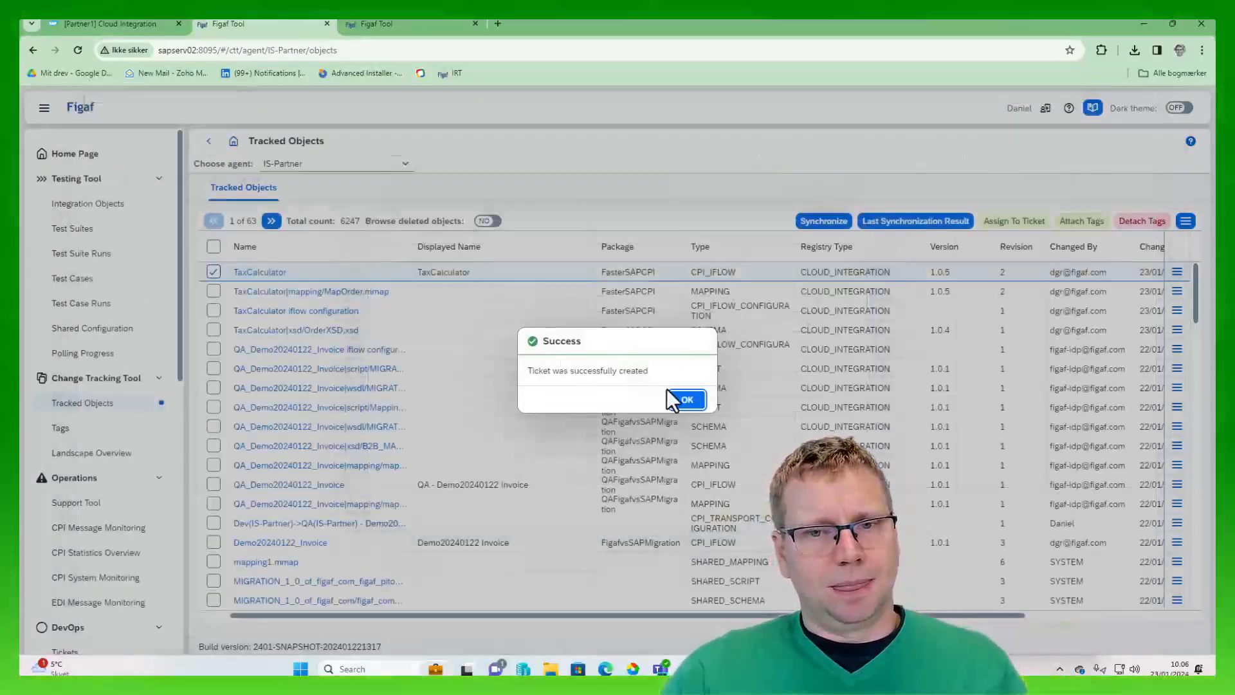
pyautogui.click(681, 399)
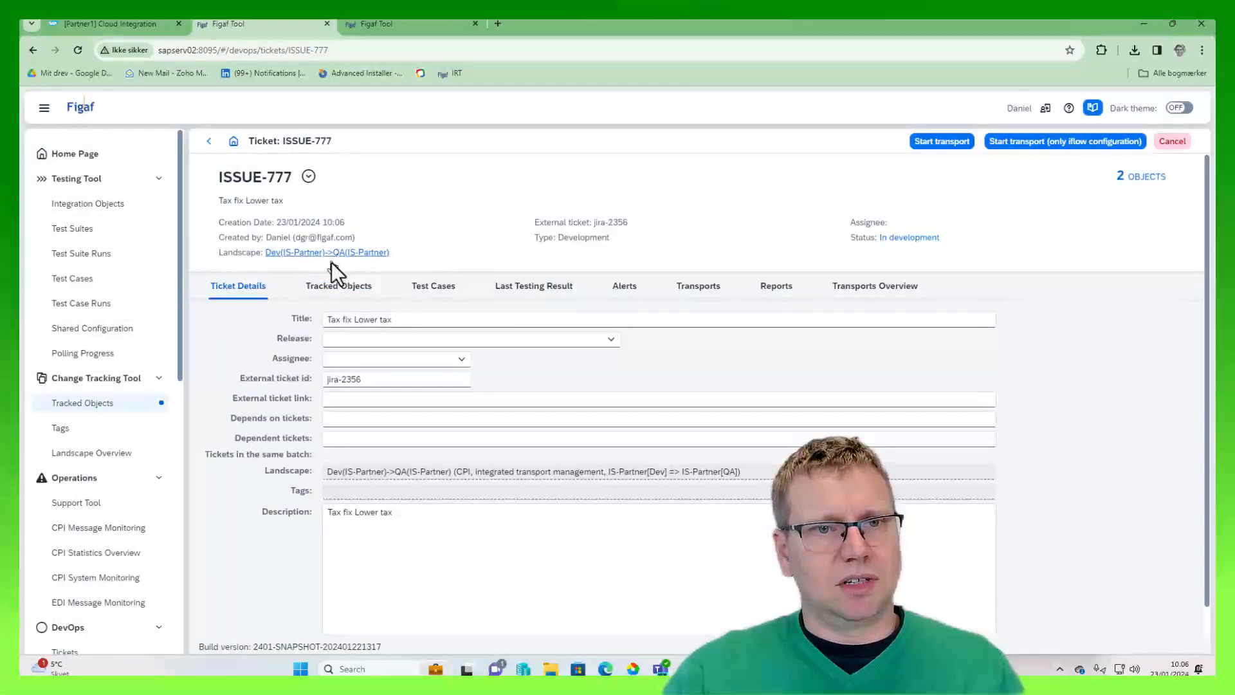
# - Check the ticket's tracked objects and assign all recommended TaxCalculator test cases to the ticket
pyautogui.click(348, 287)
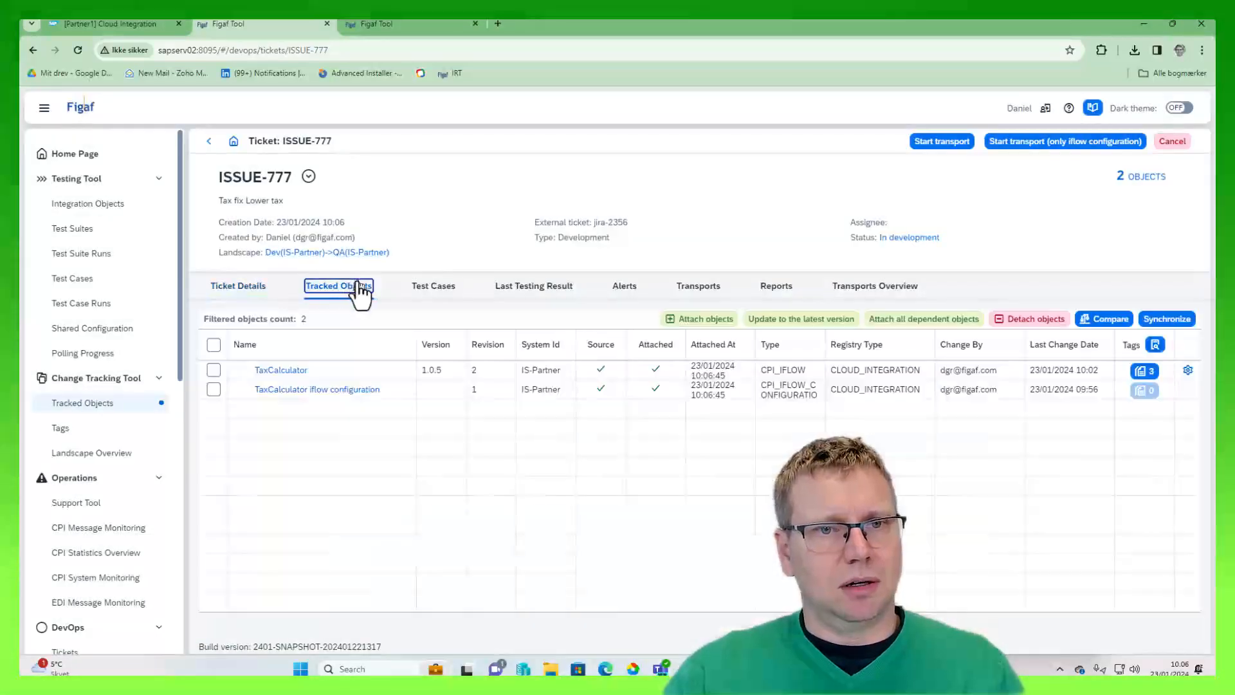
pyautogui.click(432, 286)
pyautogui.click(708, 319)
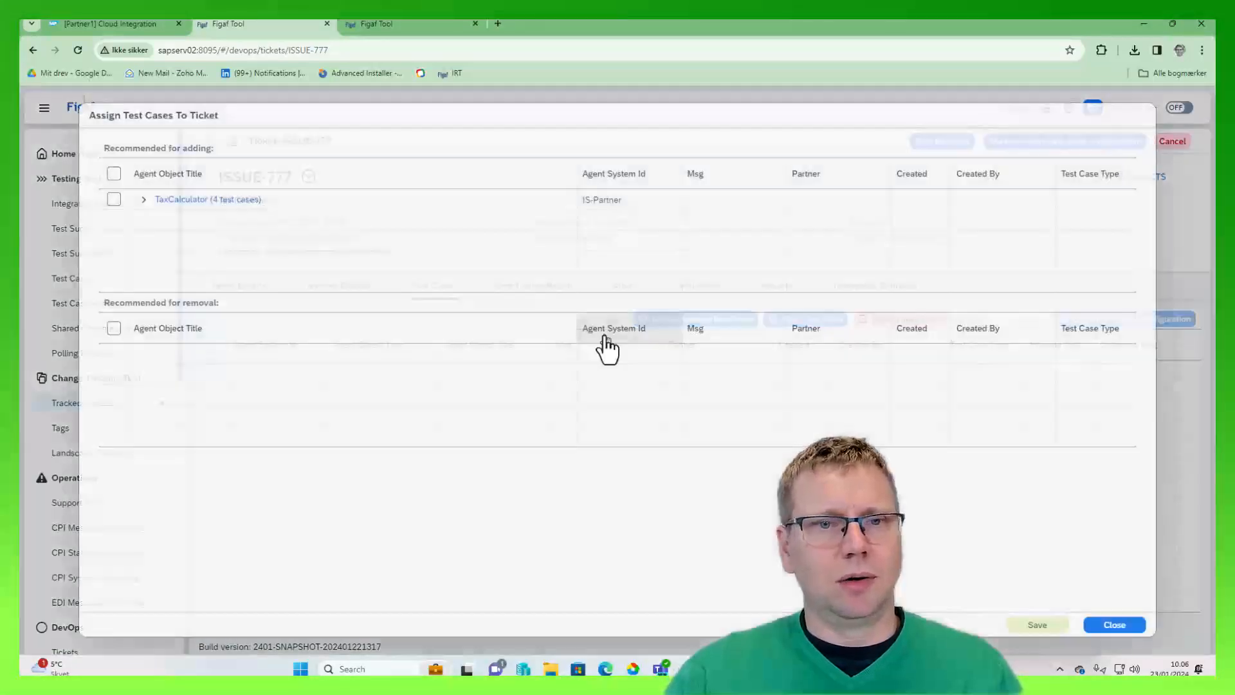
pyautogui.click(114, 200)
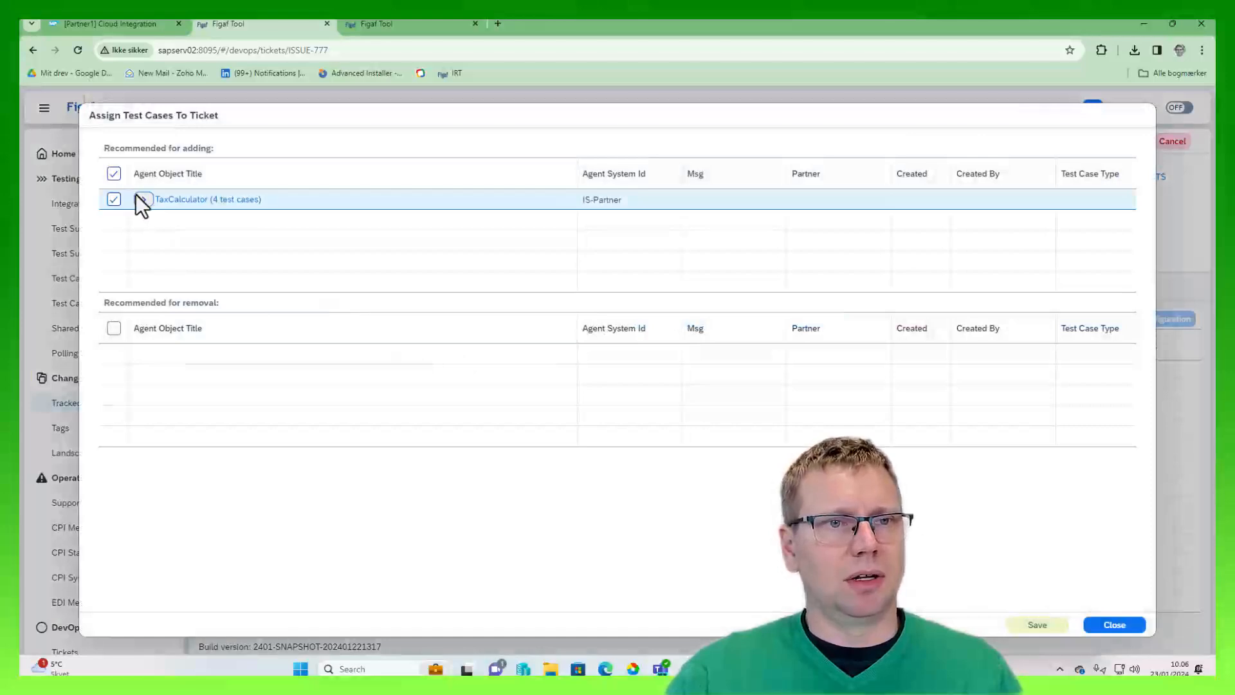
pyautogui.click(142, 199)
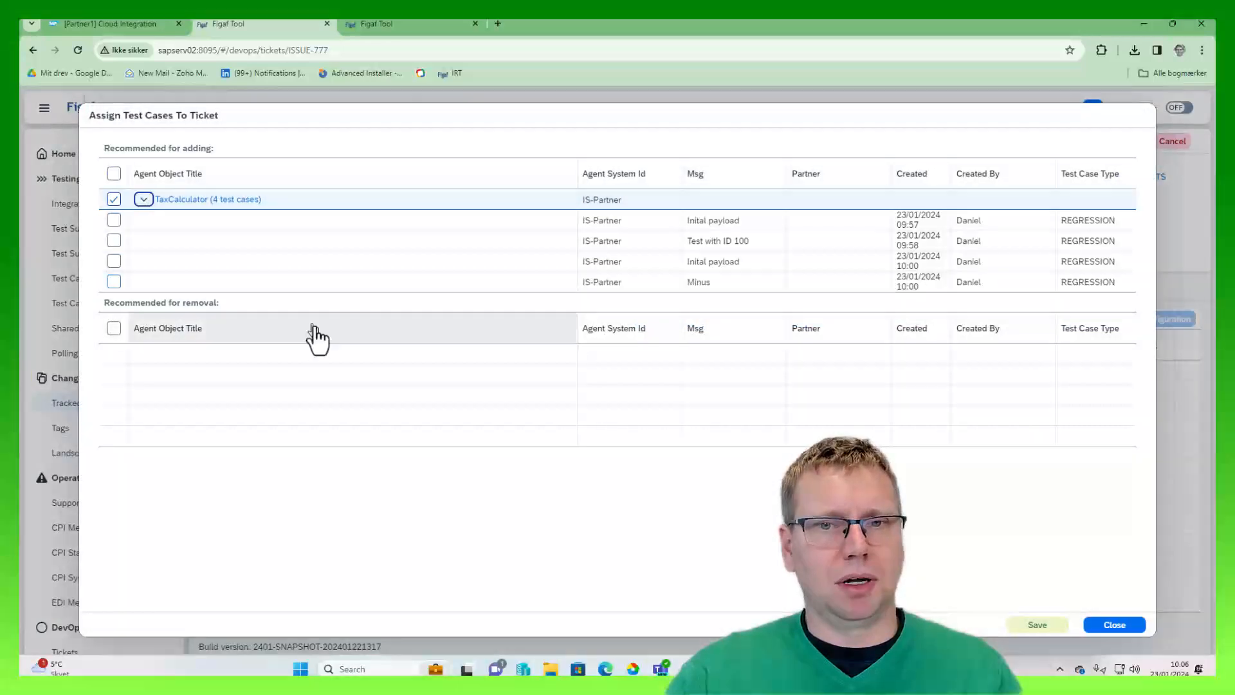
pyautogui.click(1057, 625)
pyautogui.click(683, 400)
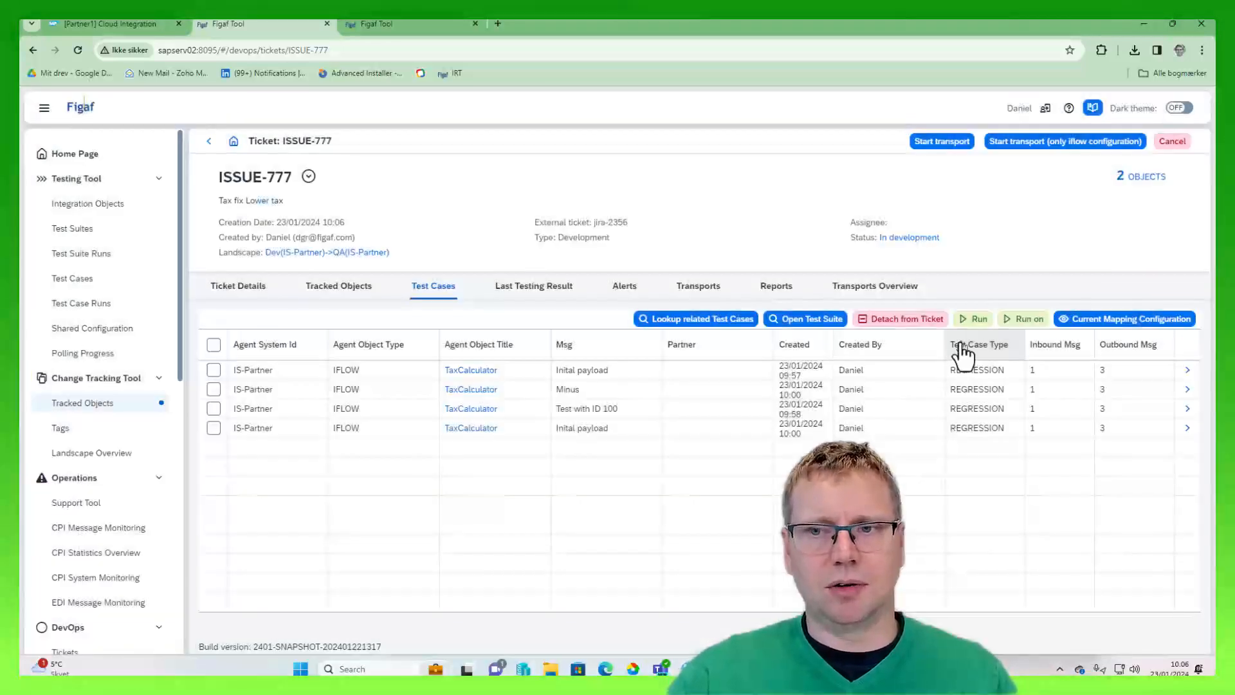
# - Run the ticket's assigned TaxCalculator test cases and refresh their last testing results
pyautogui.click(977, 321)
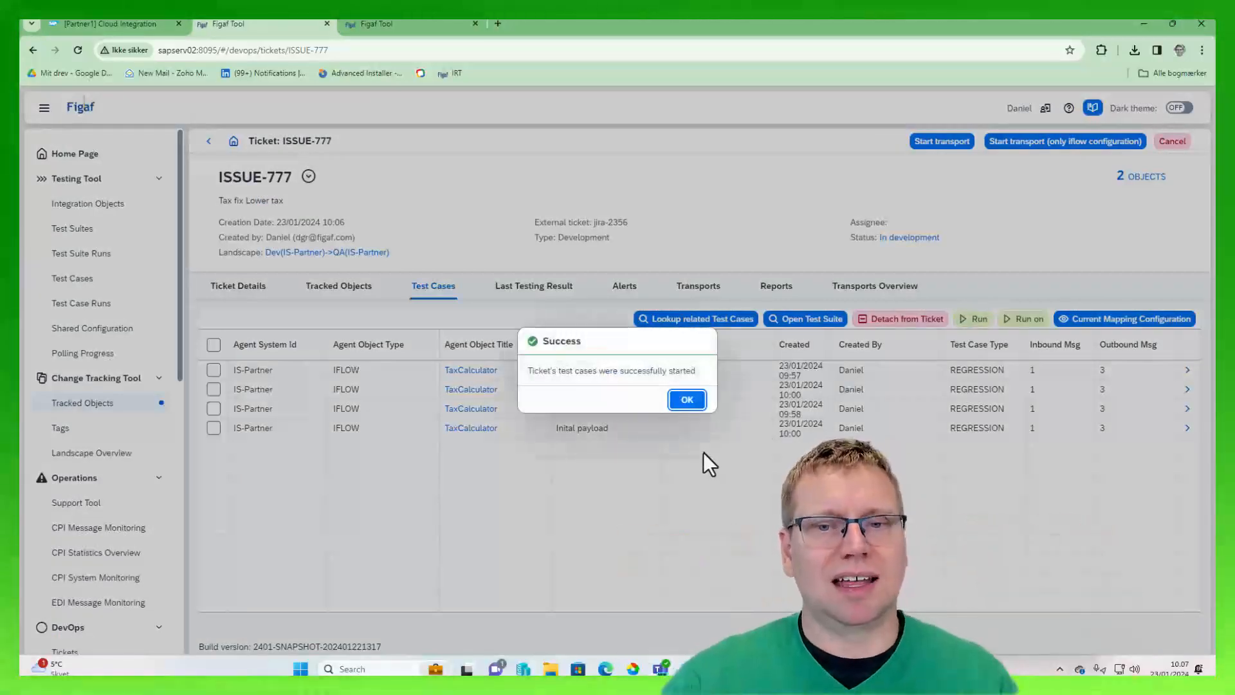
pyautogui.click(687, 400)
pyautogui.click(565, 290)
pyautogui.click(622, 288)
pyautogui.click(550, 286)
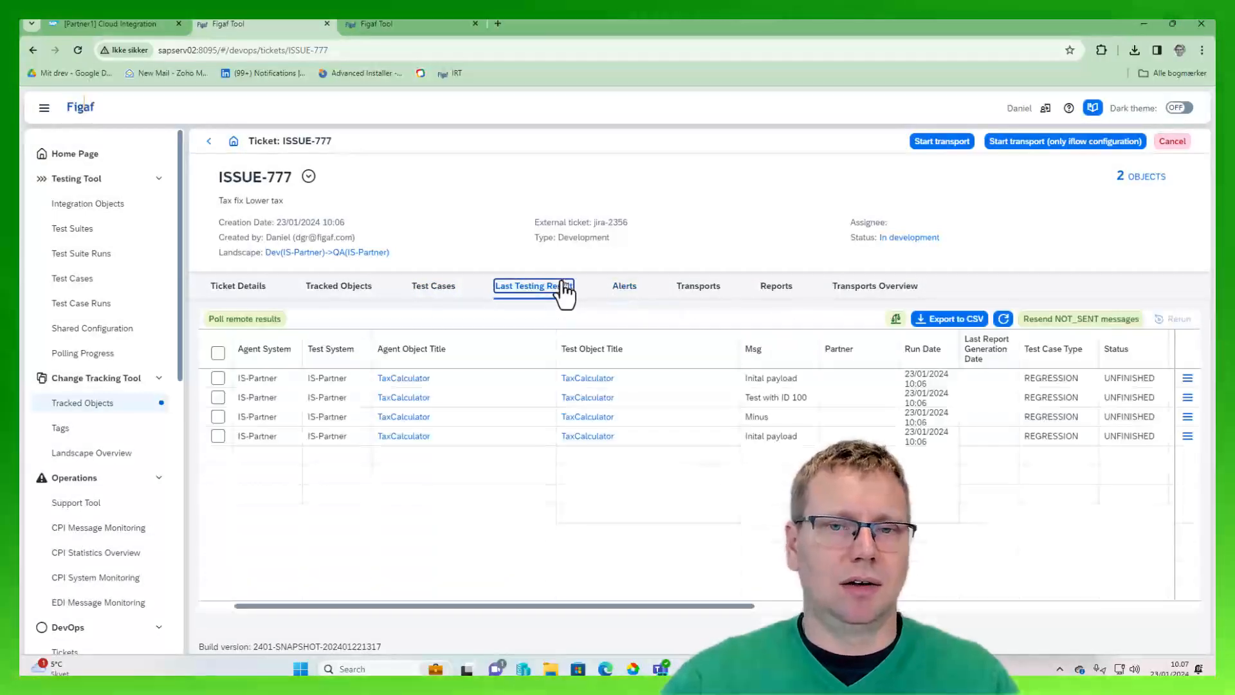
pyautogui.click(1001, 319)
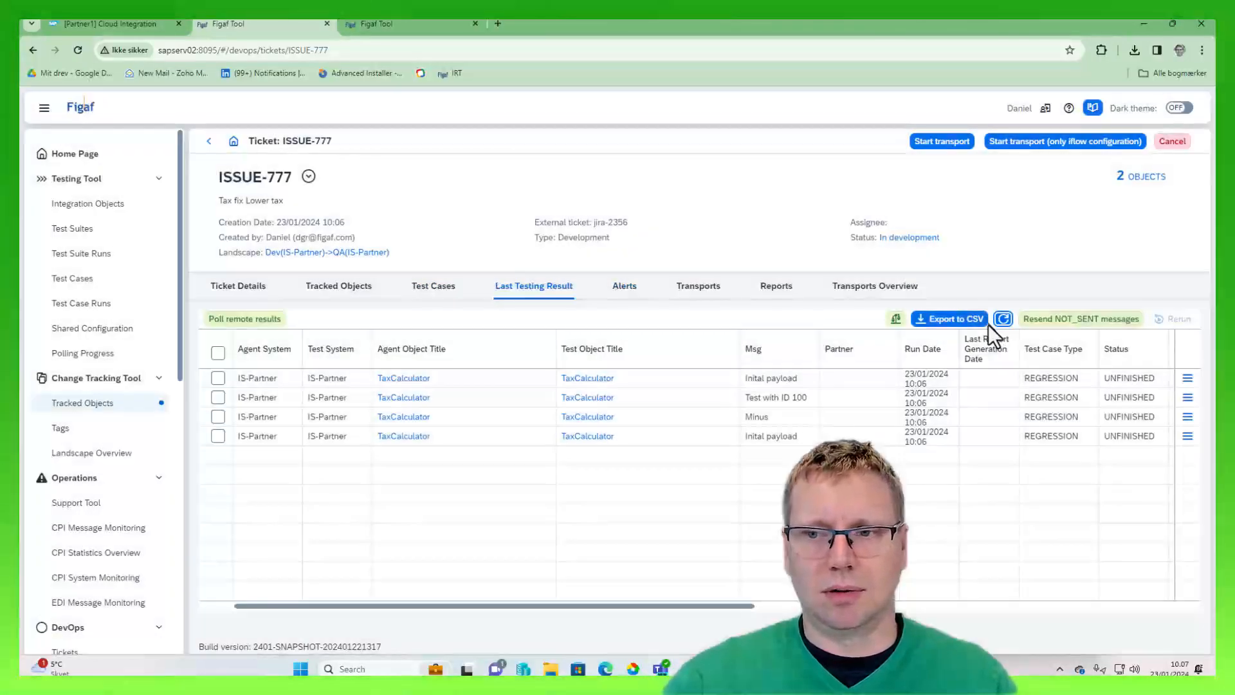
# - Start the ticket's transport and check TaxCalculator's transport configuration for the Dev source item, returning to the transport overview
pyautogui.click(941, 141)
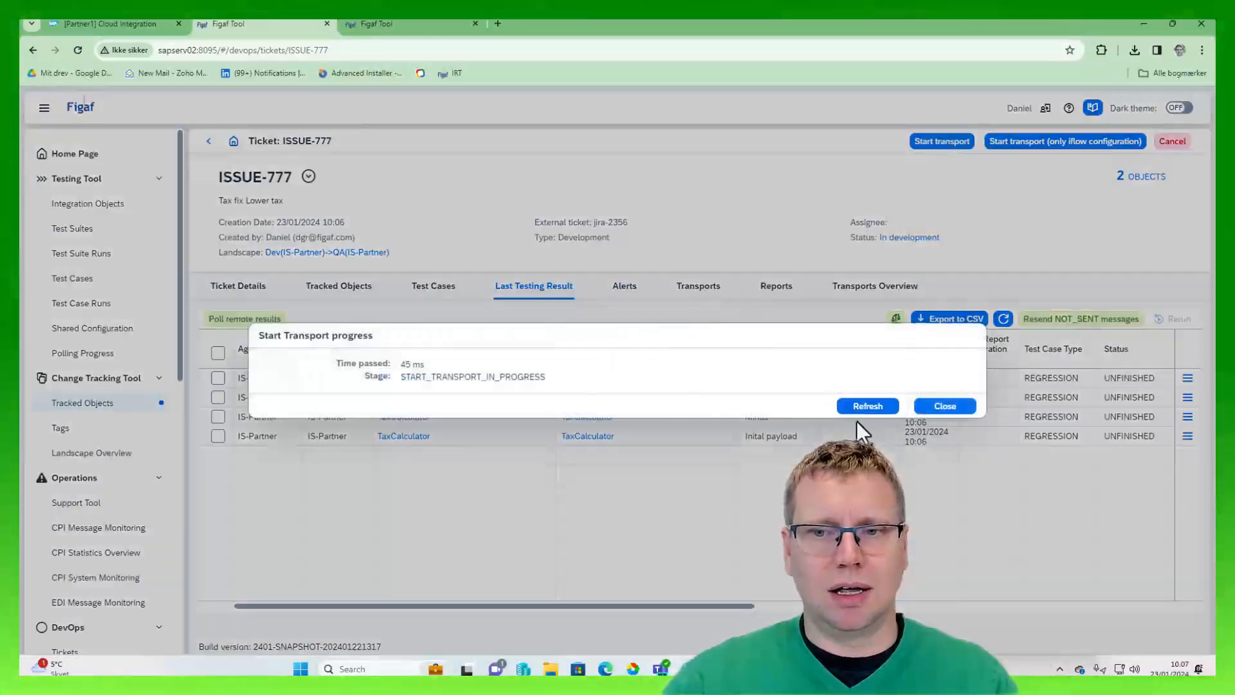
pyautogui.click(848, 411)
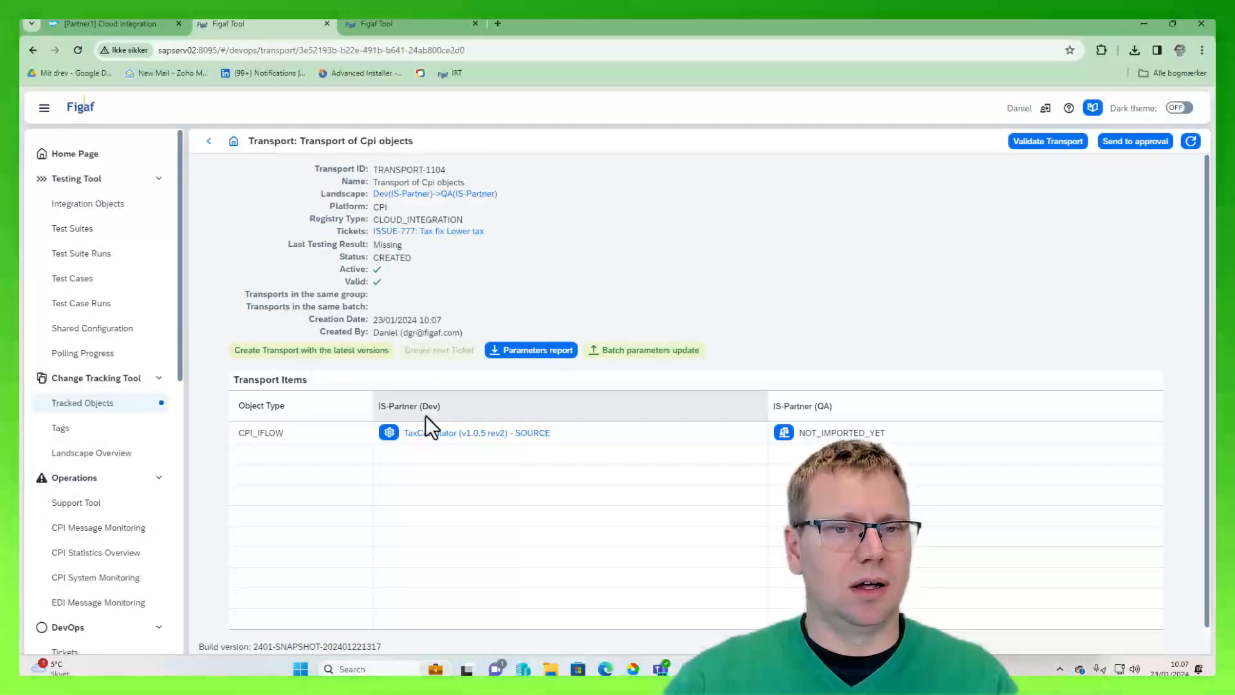
pyautogui.click(389, 434)
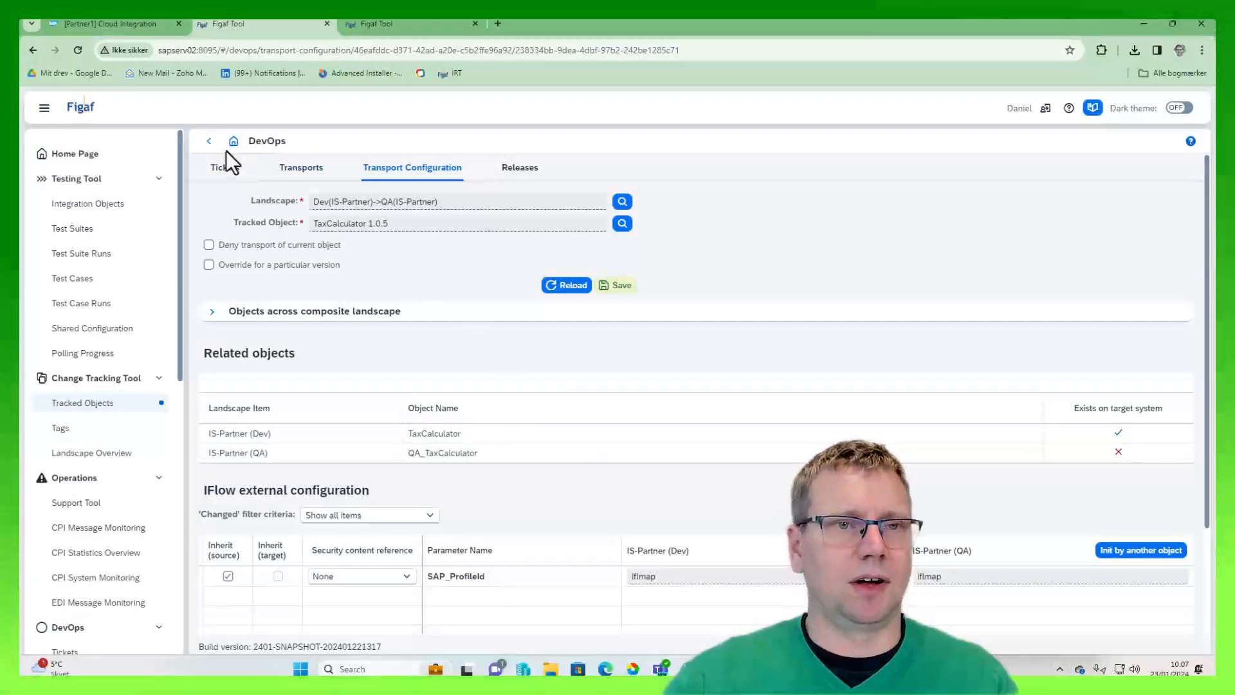
pyautogui.click(210, 143)
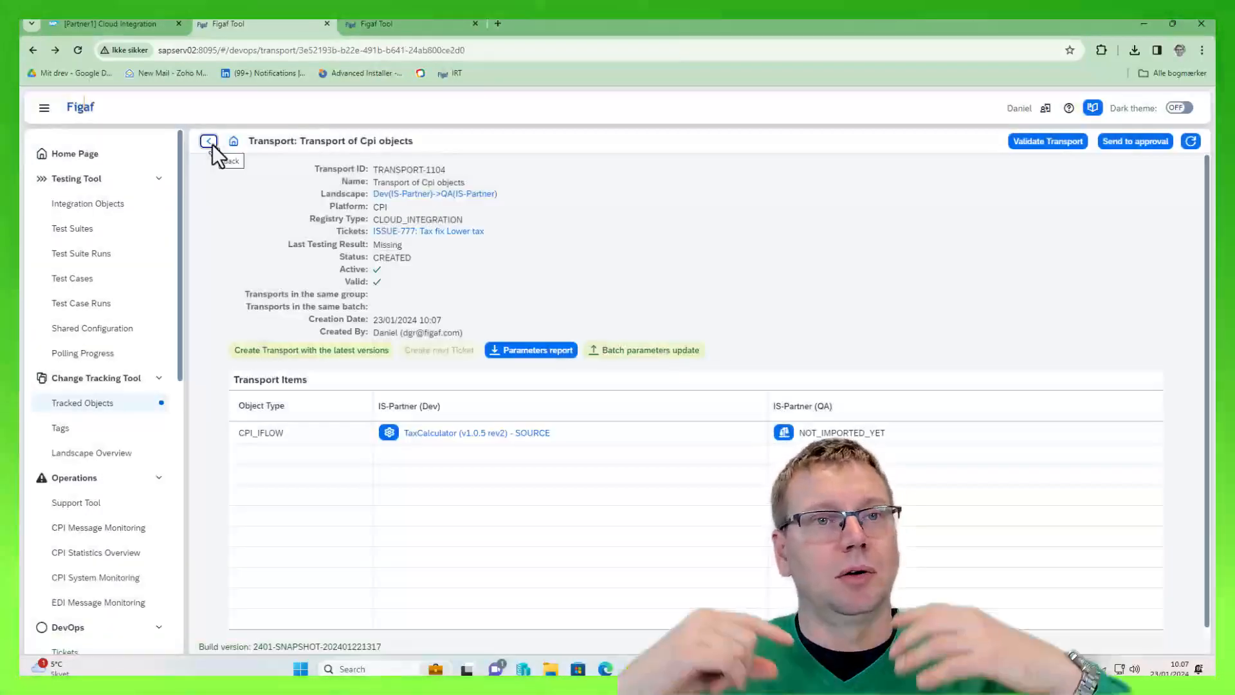